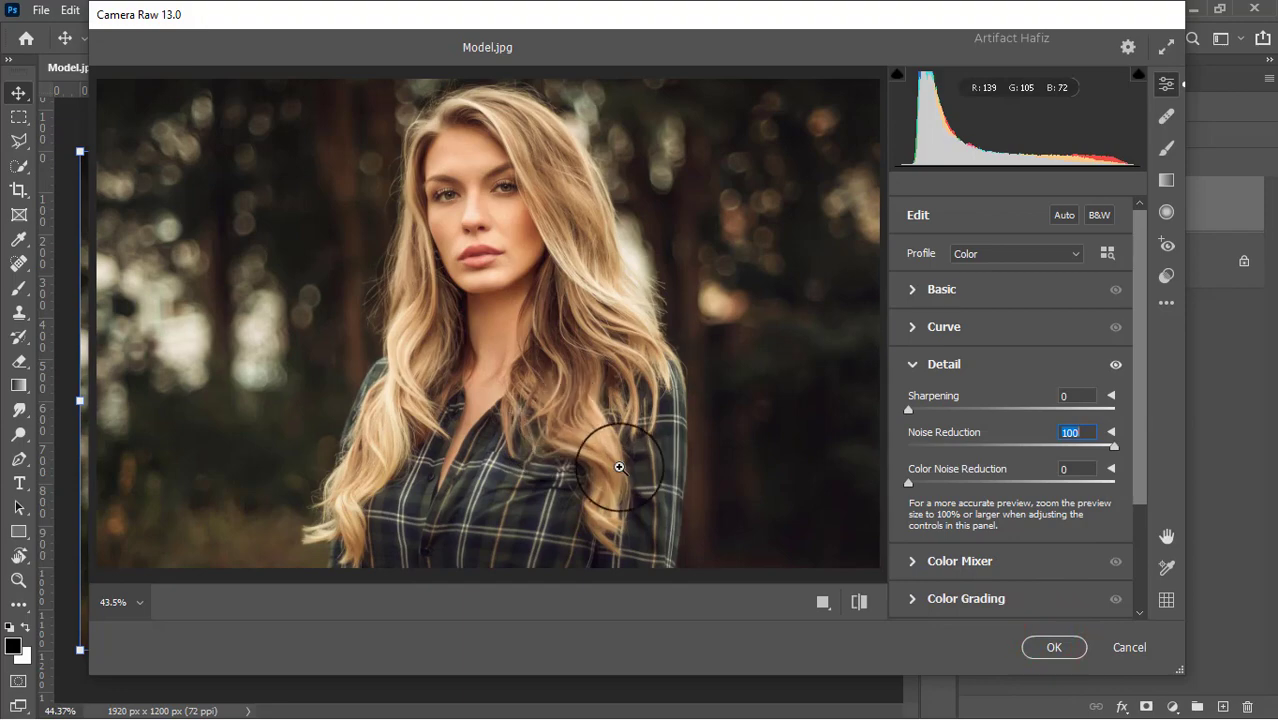
- Apply the Camera Raw noise reduction to the Background copy layer and compare the face with that layer hidden and shown
click(1043, 648)
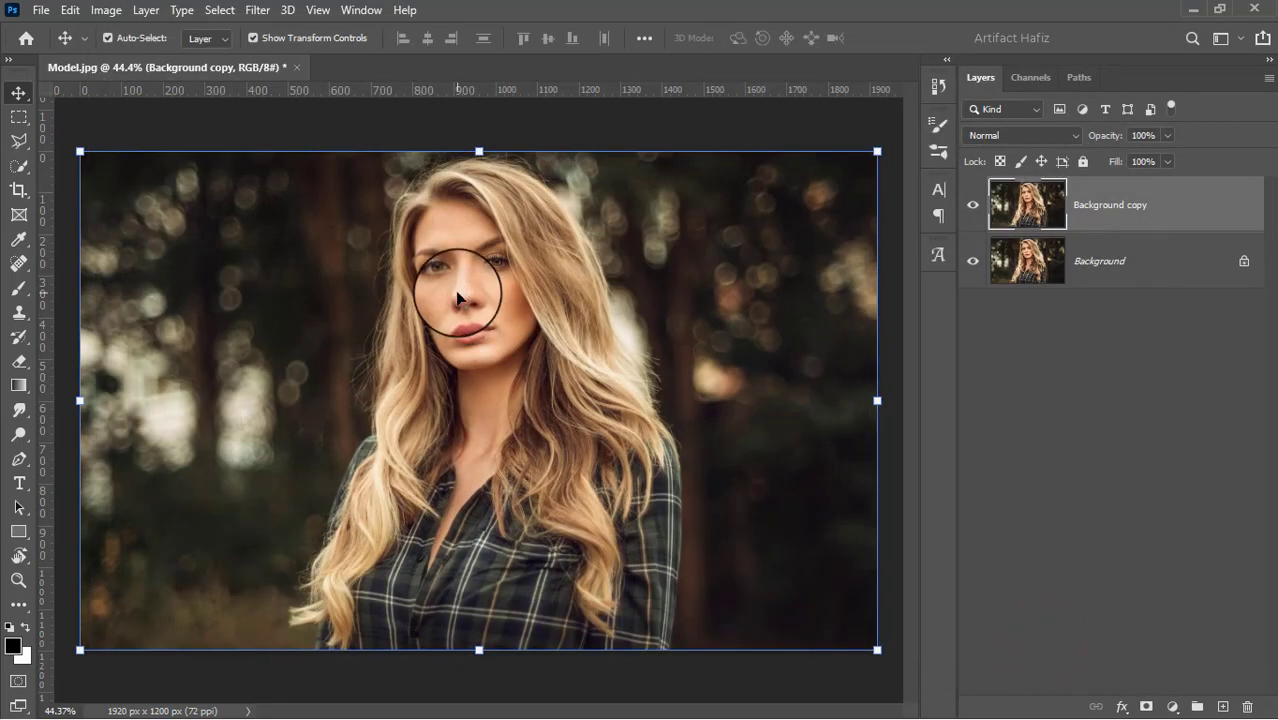
scroll(430, 281, up, 5)
drag(657, 318, 557, 390)
click(976, 207)
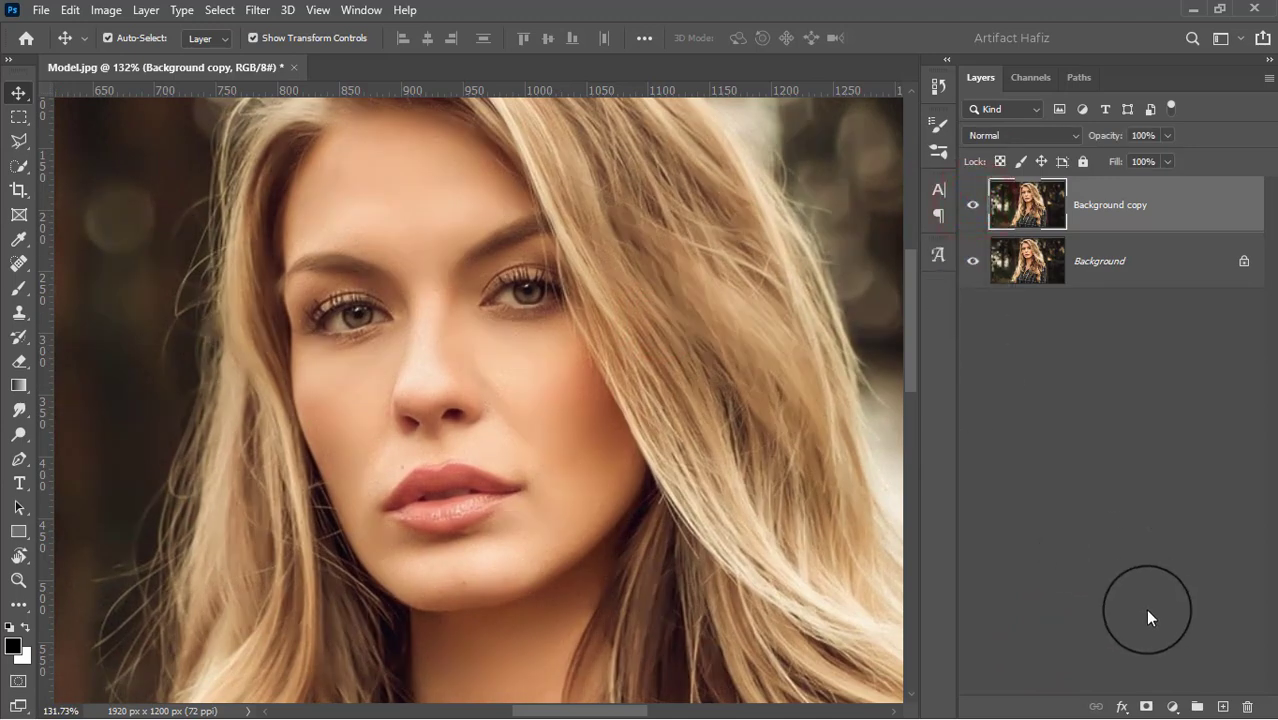
- Add a white layer mask to the Background copy layer and set up a Soft Round brush at 100% opacity and flow
click(1146, 706)
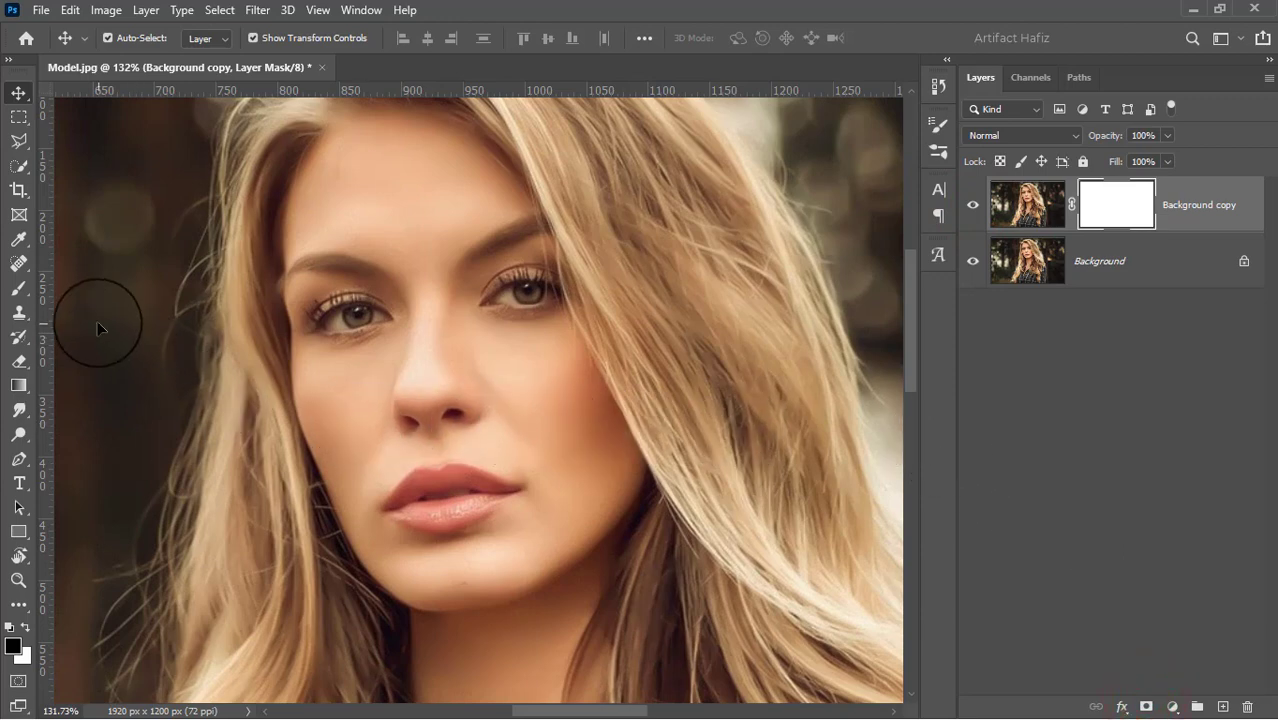
click(20, 290)
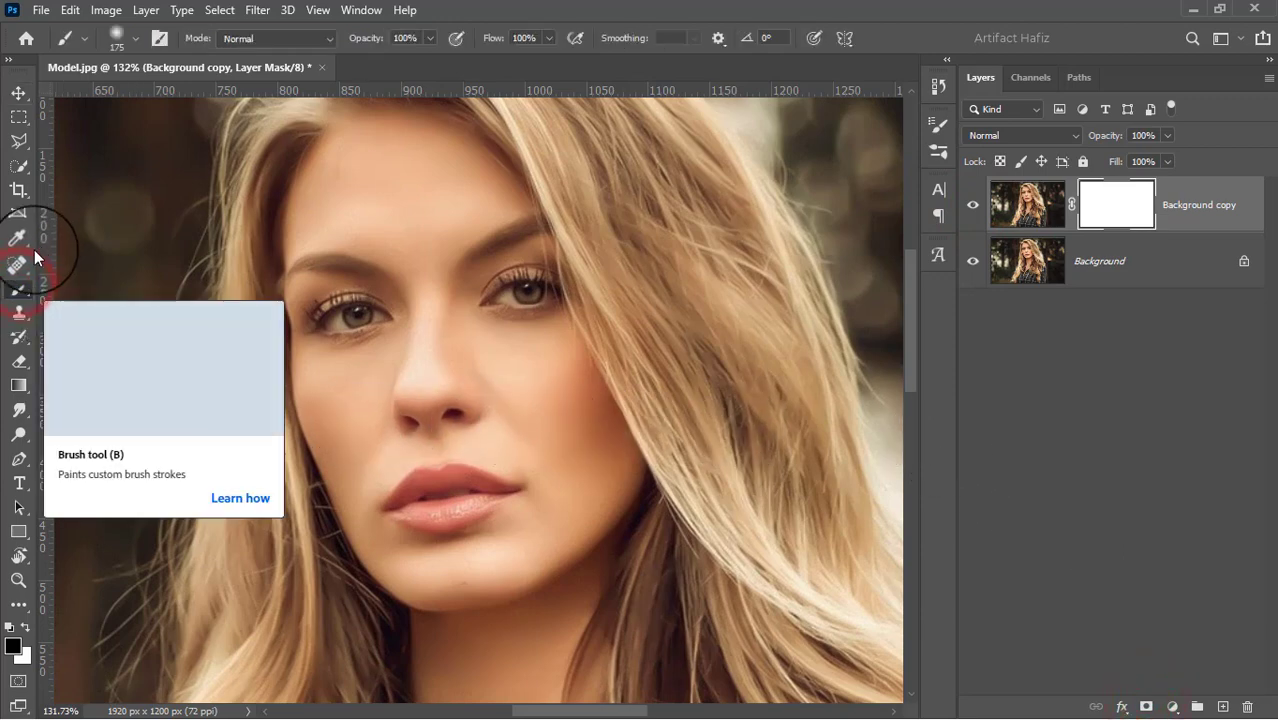
click(138, 48)
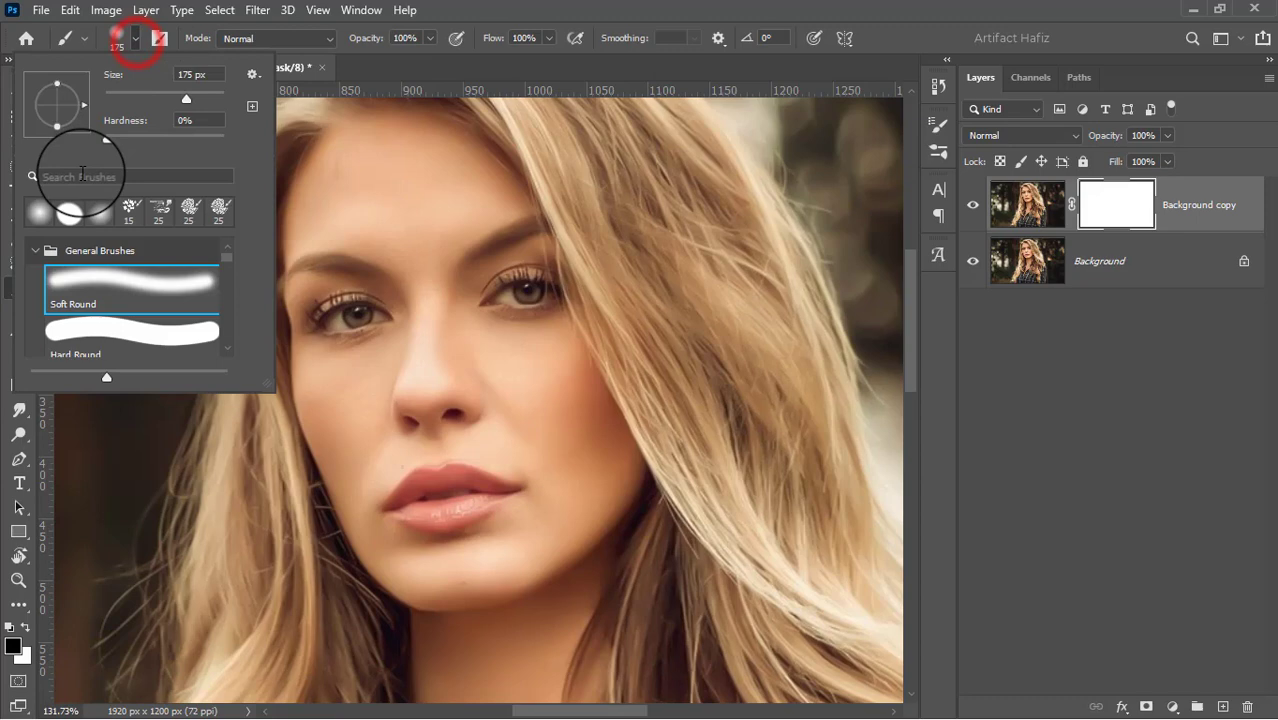
click(62, 280)
click(428, 37)
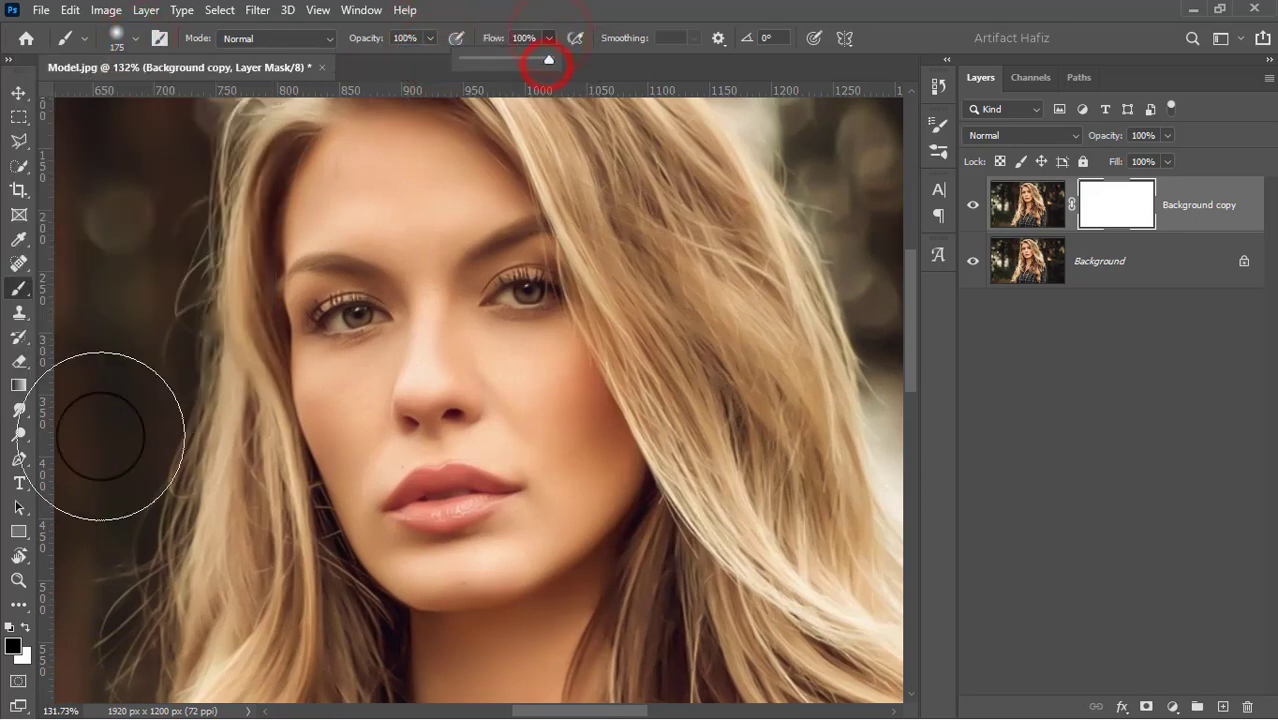
click(12, 624)
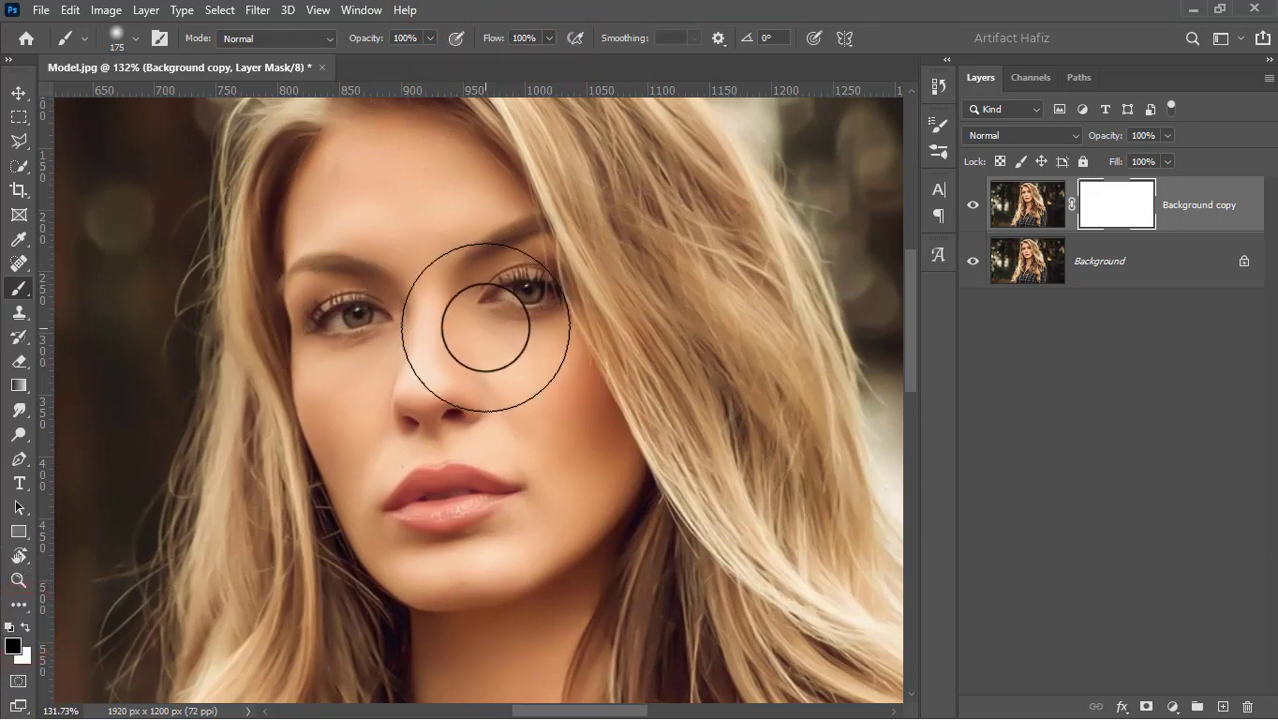
- Invert the Background copy layer mask to black so the smoothing is hidden
click(99, 11)
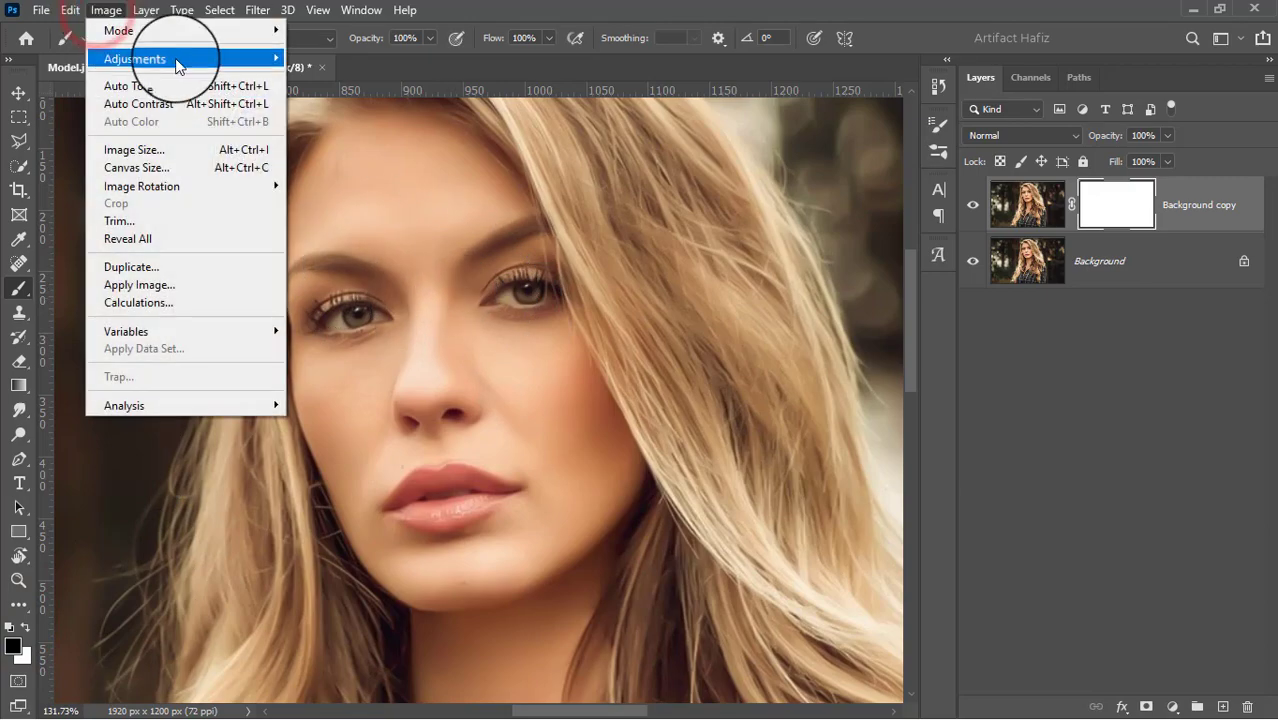
mouse_move(185, 59)
click(313, 276)
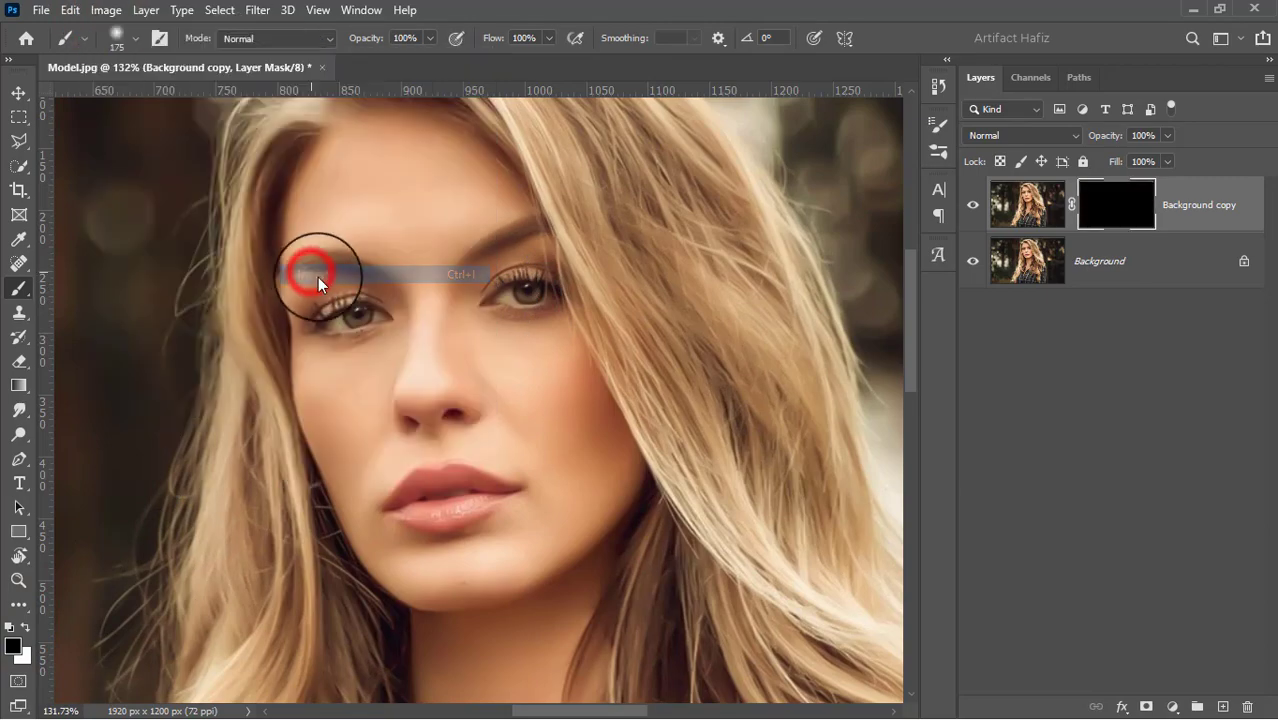
- Reveal the smoothing on the forehead down to the eyebrows by painting white on the layer mask with a 40 px brush
scroll(418, 388, up, 3)
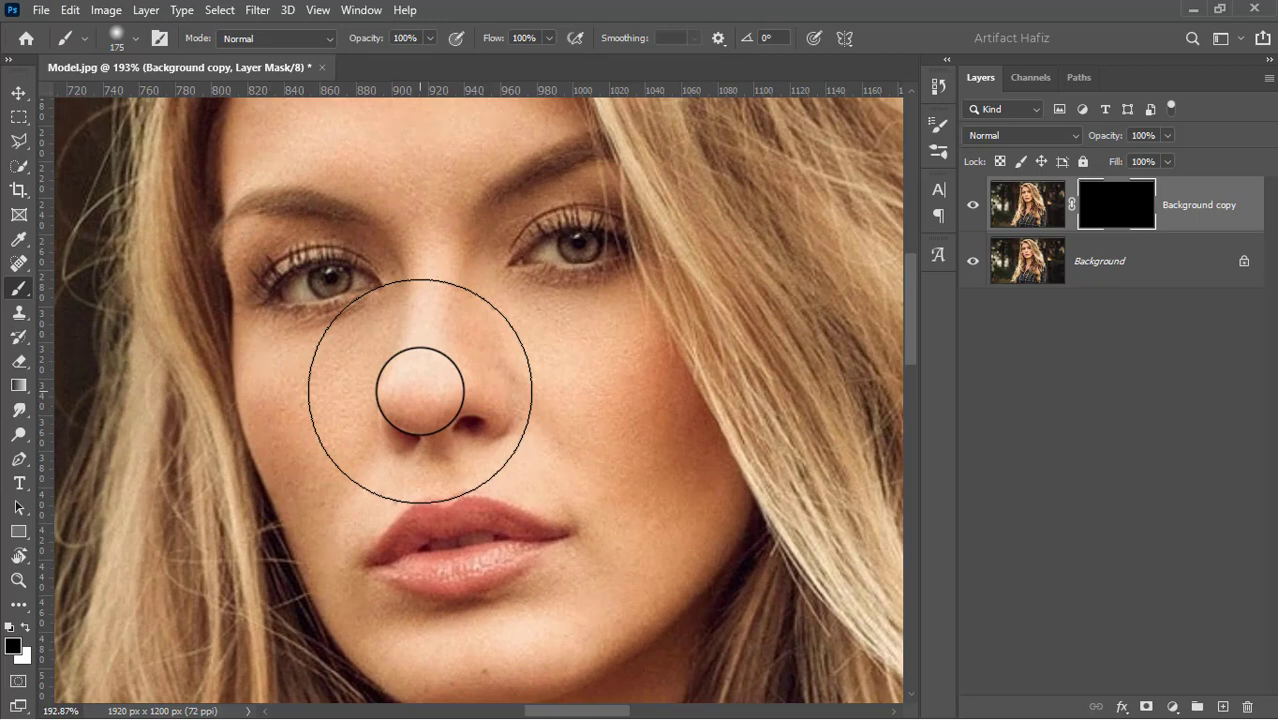
key(bracketleft)
key(bracketleft)
key(bracketleft)
key(bracketleft)
key(bracketleft)
key(bracketleft)
key(bracketleft)
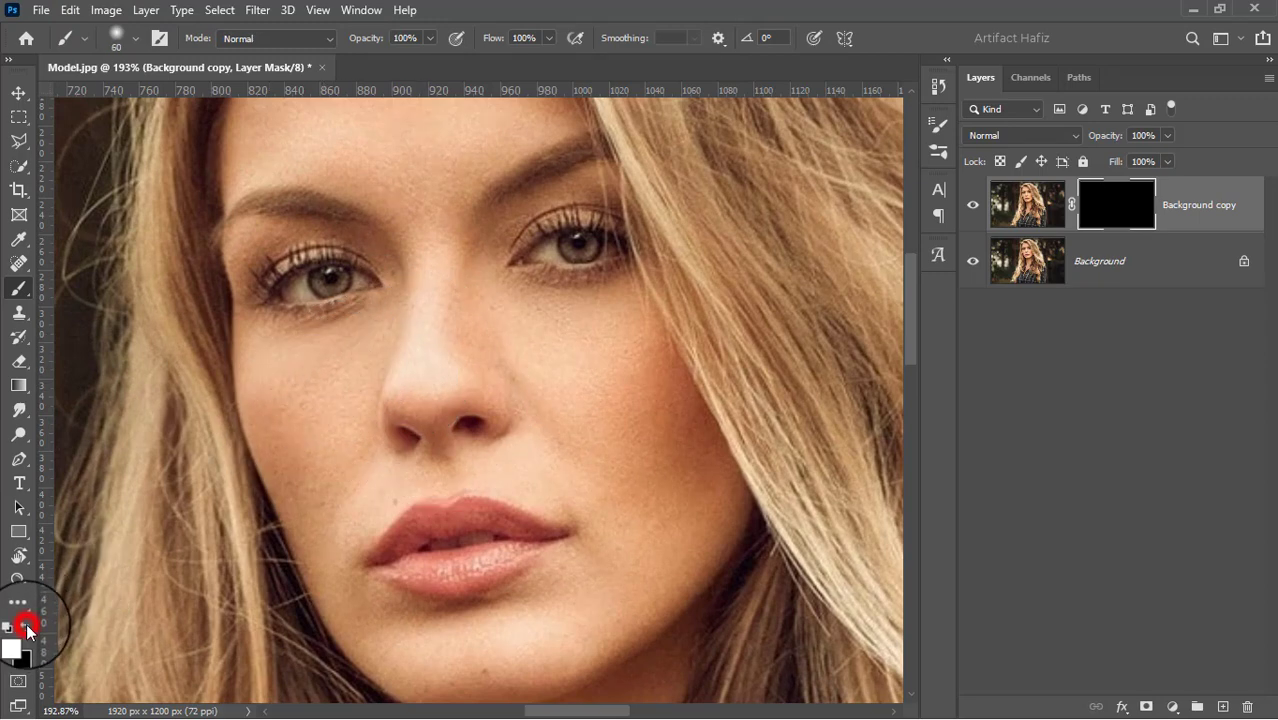
drag(466, 235, 437, 456)
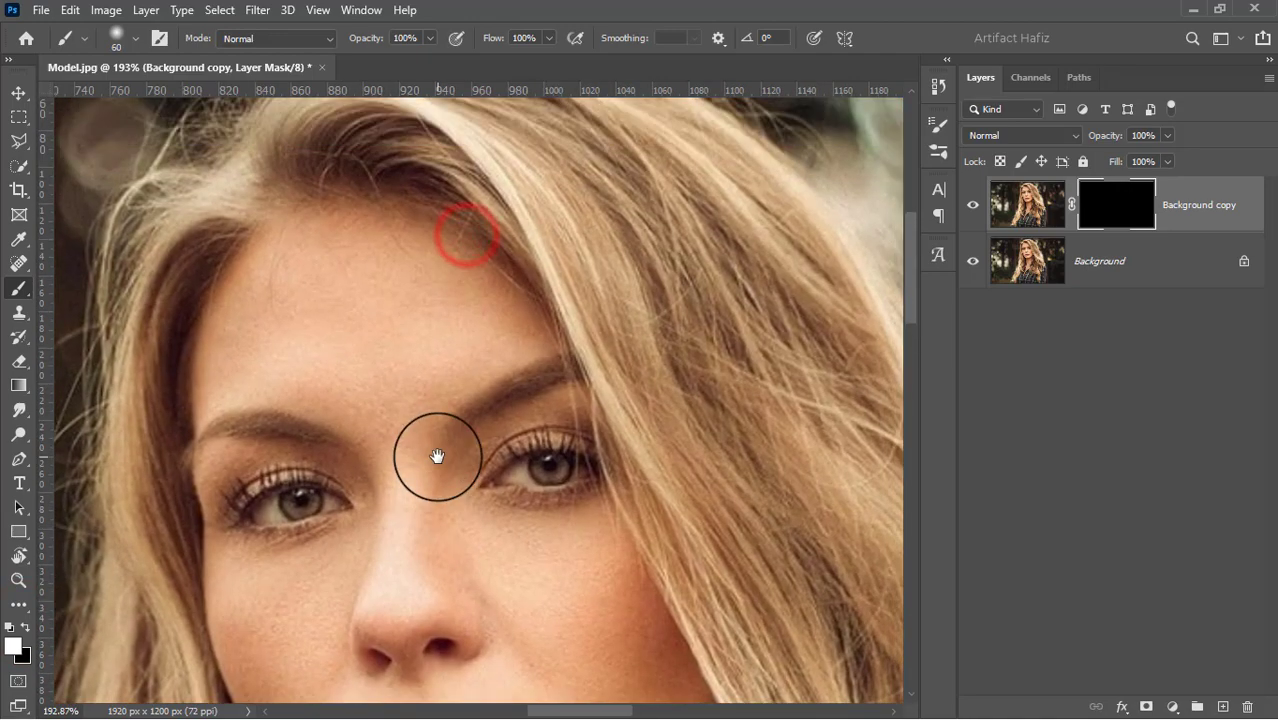
key(bracketleft)
key(bracketleft)
click(243, 345)
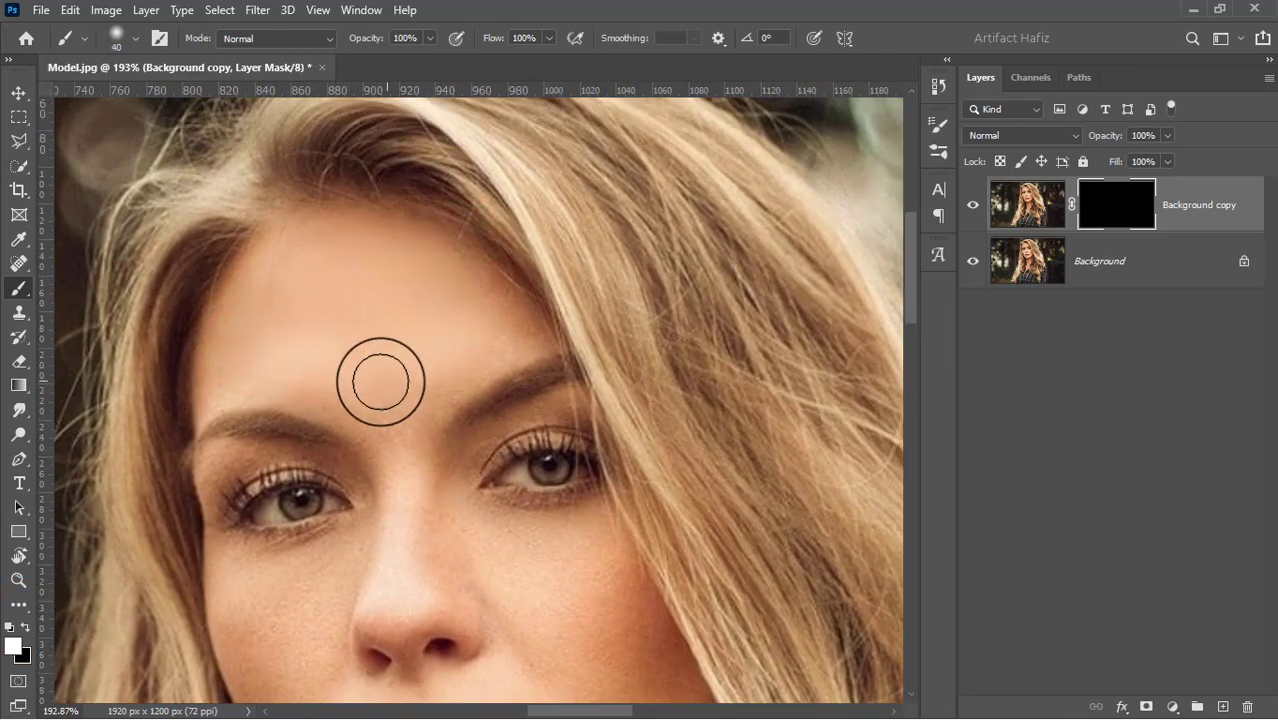
click(378, 385)
click(365, 397)
click(396, 402)
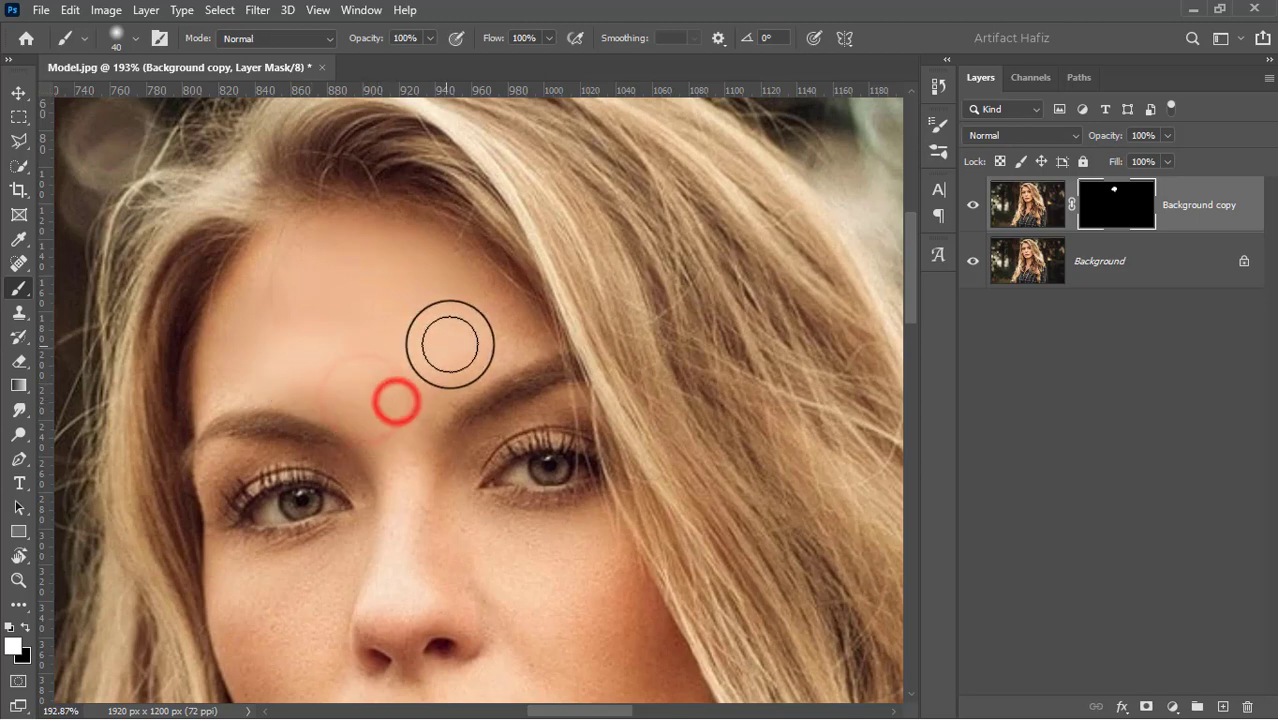
click(452, 345)
- Paint white on the mask over the cheek on the image's right side, from under the eye to the jaw and chin
drag(458, 520, 398, 422)
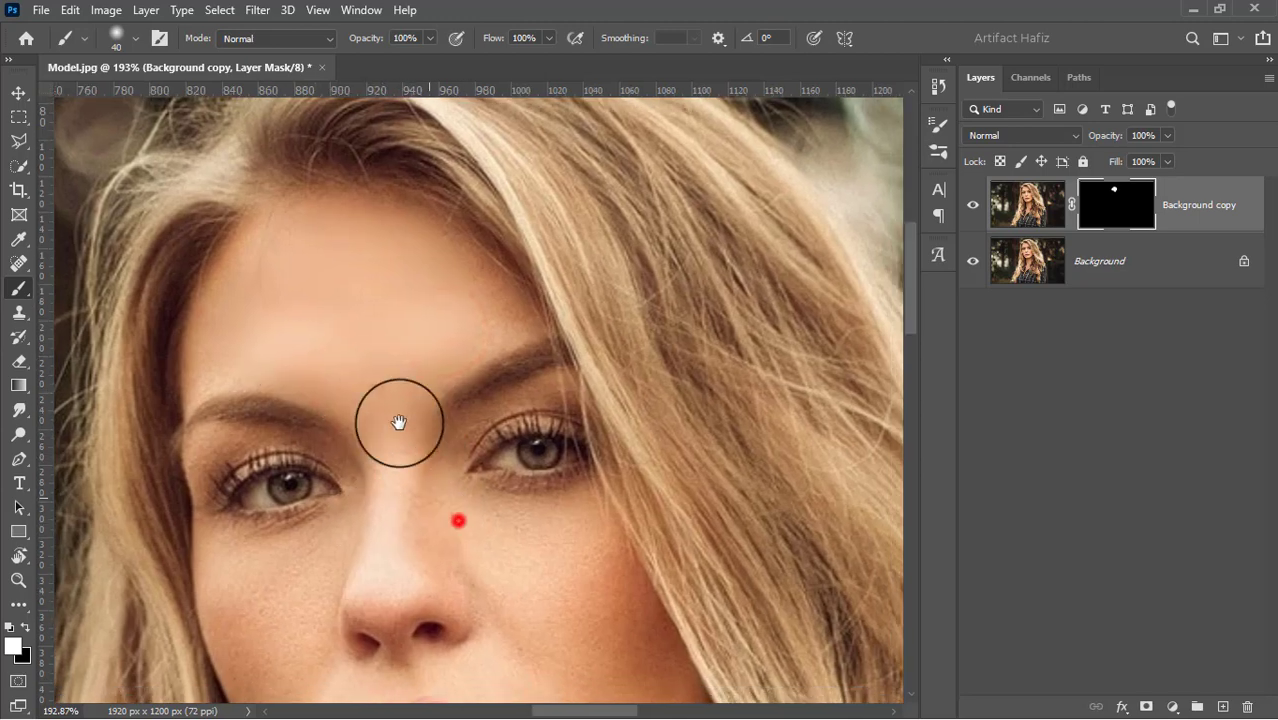
click(409, 404)
click(512, 460)
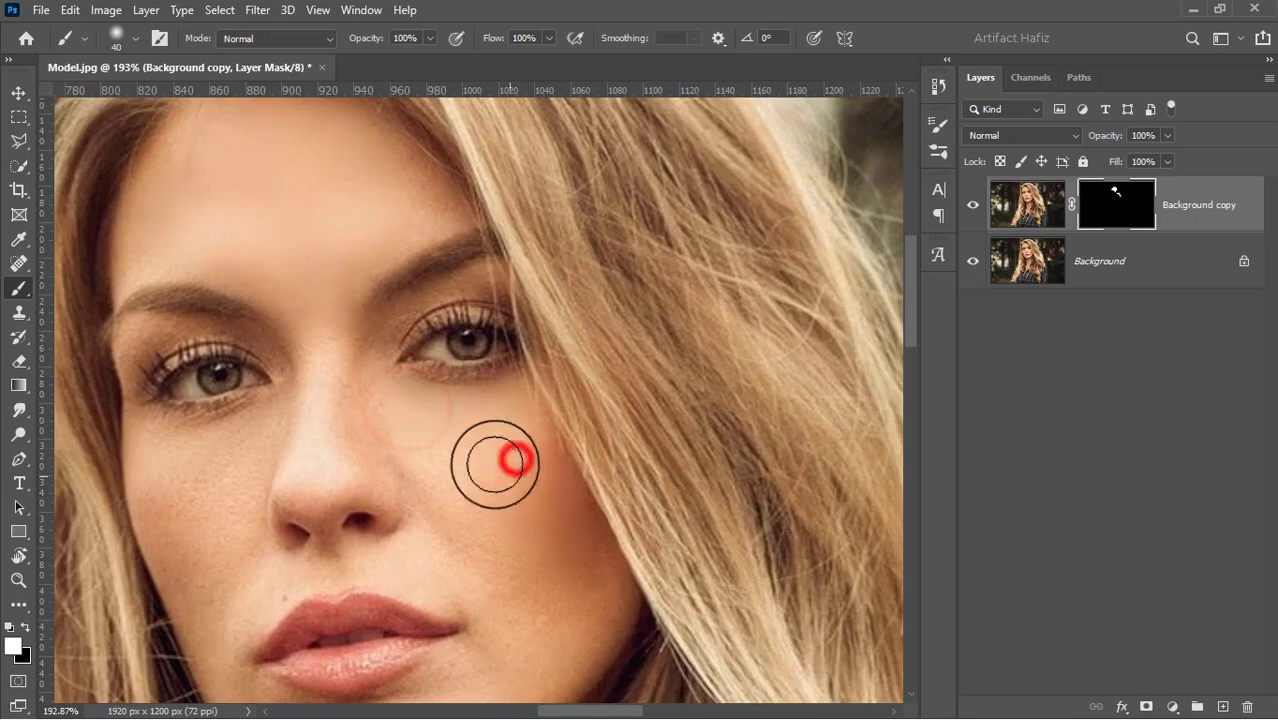
click(458, 455)
click(516, 471)
click(548, 528)
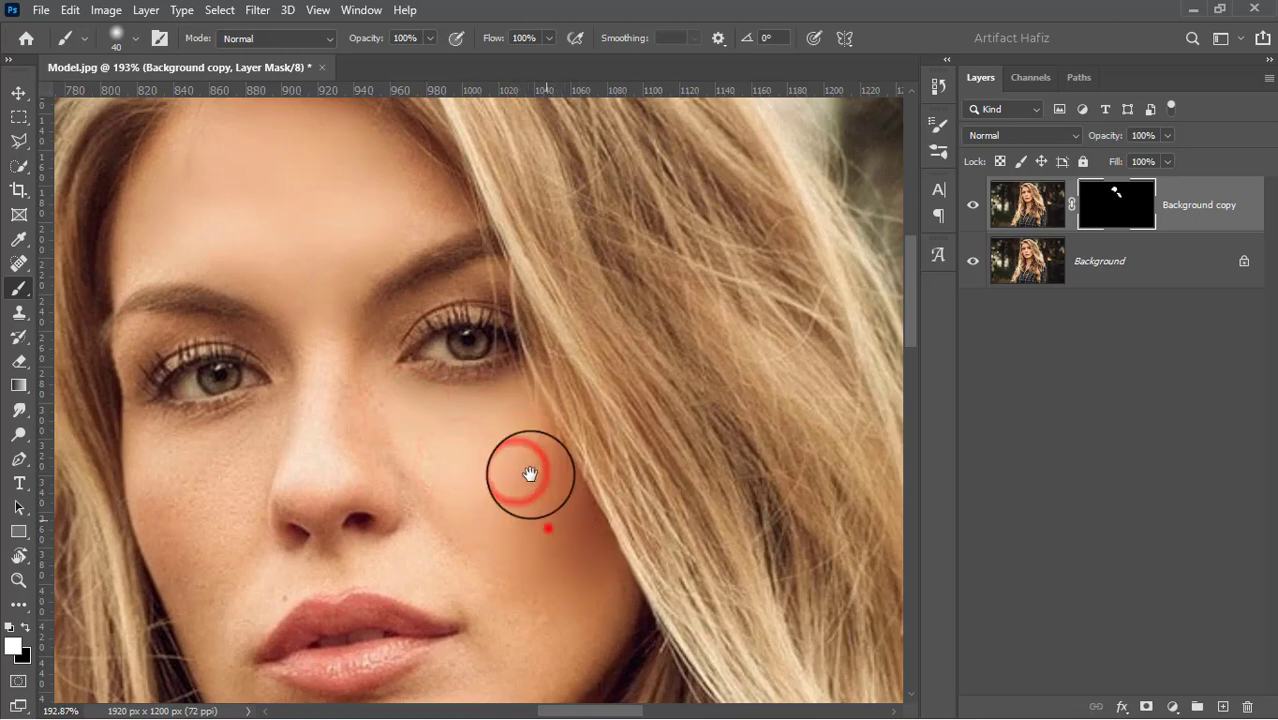
drag(530, 473, 494, 428)
click(493, 442)
click(550, 465)
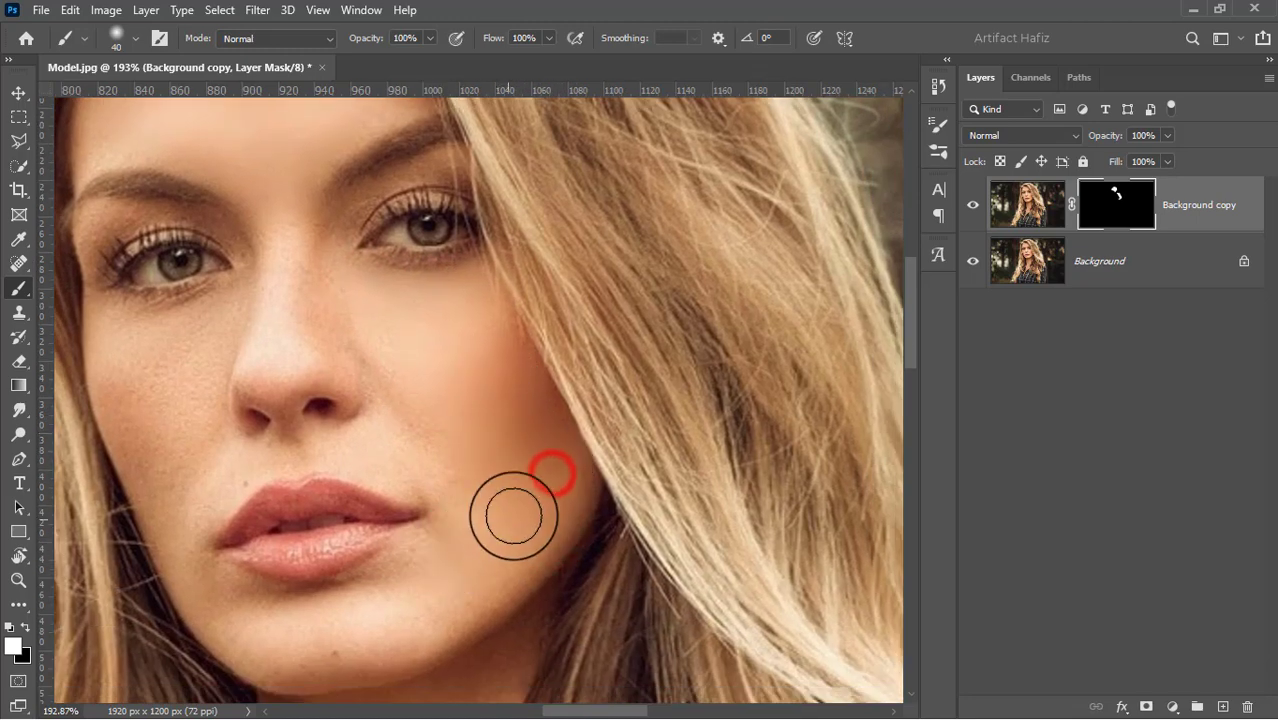
click(528, 533)
click(408, 605)
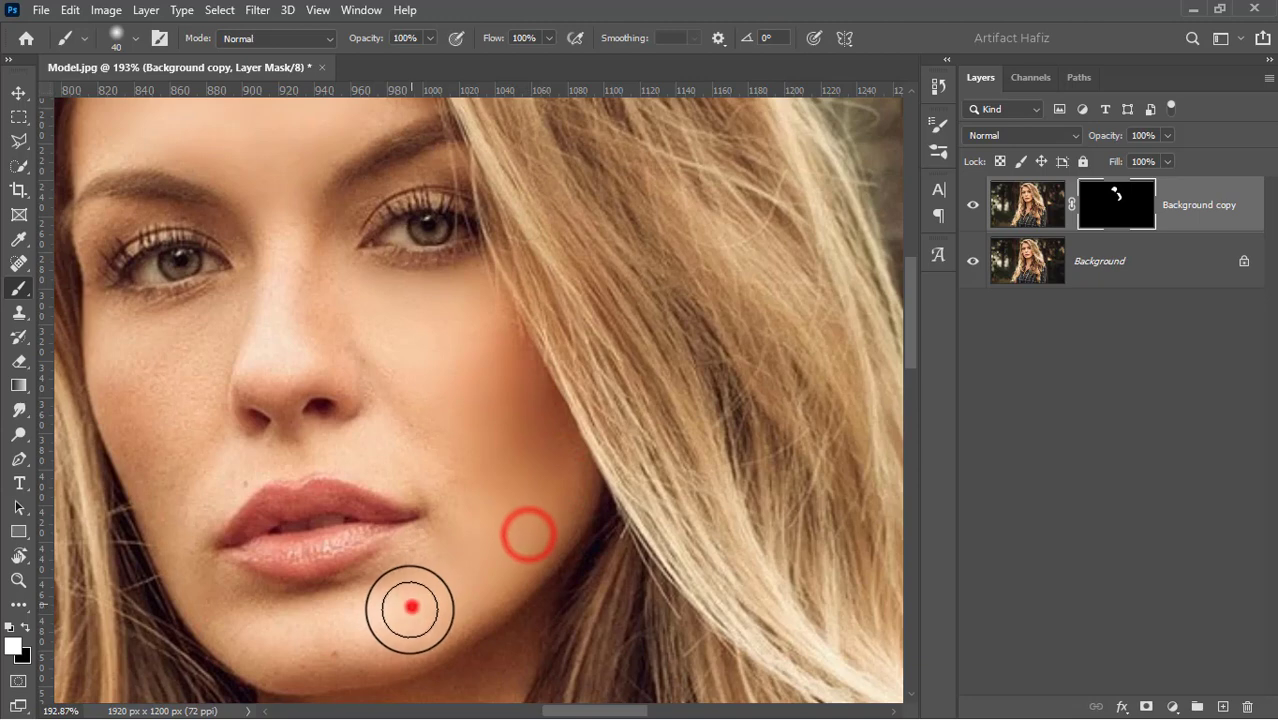
- Paint white on the mask over the cheek on the image's left side, from under the eye toward the mouth
click(125, 338)
click(185, 343)
click(145, 385)
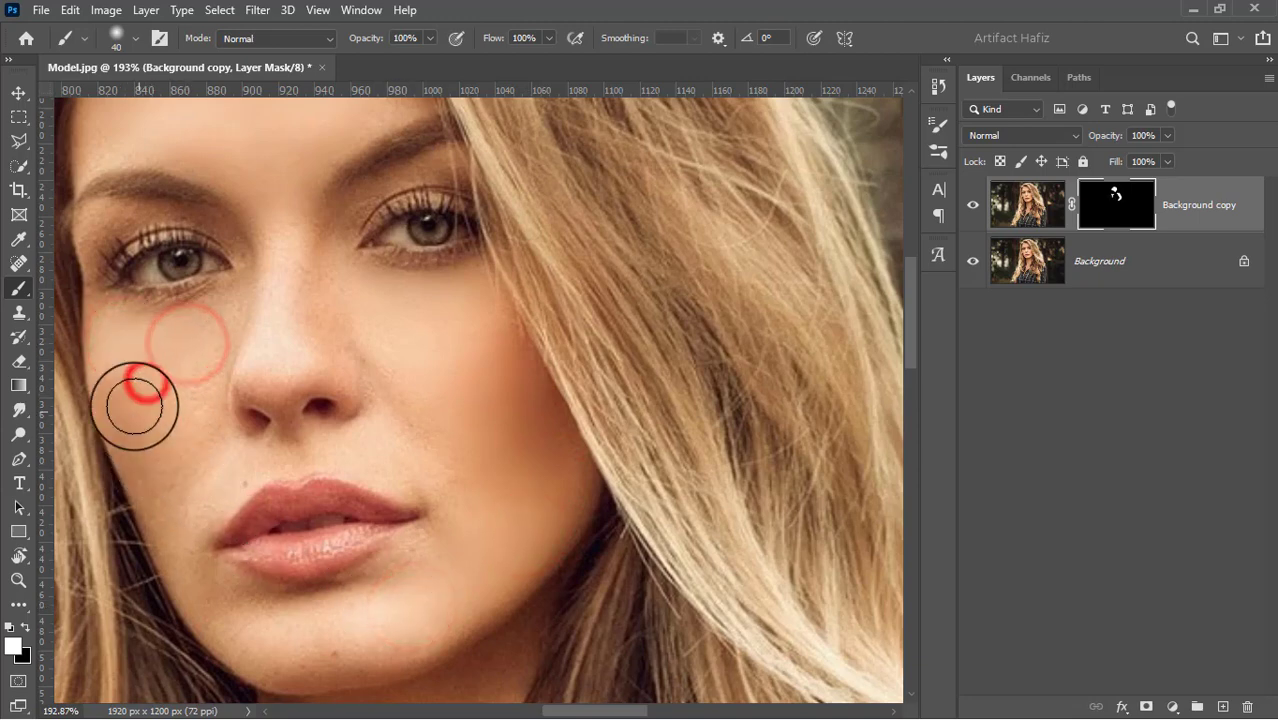
click(131, 416)
click(183, 378)
click(185, 423)
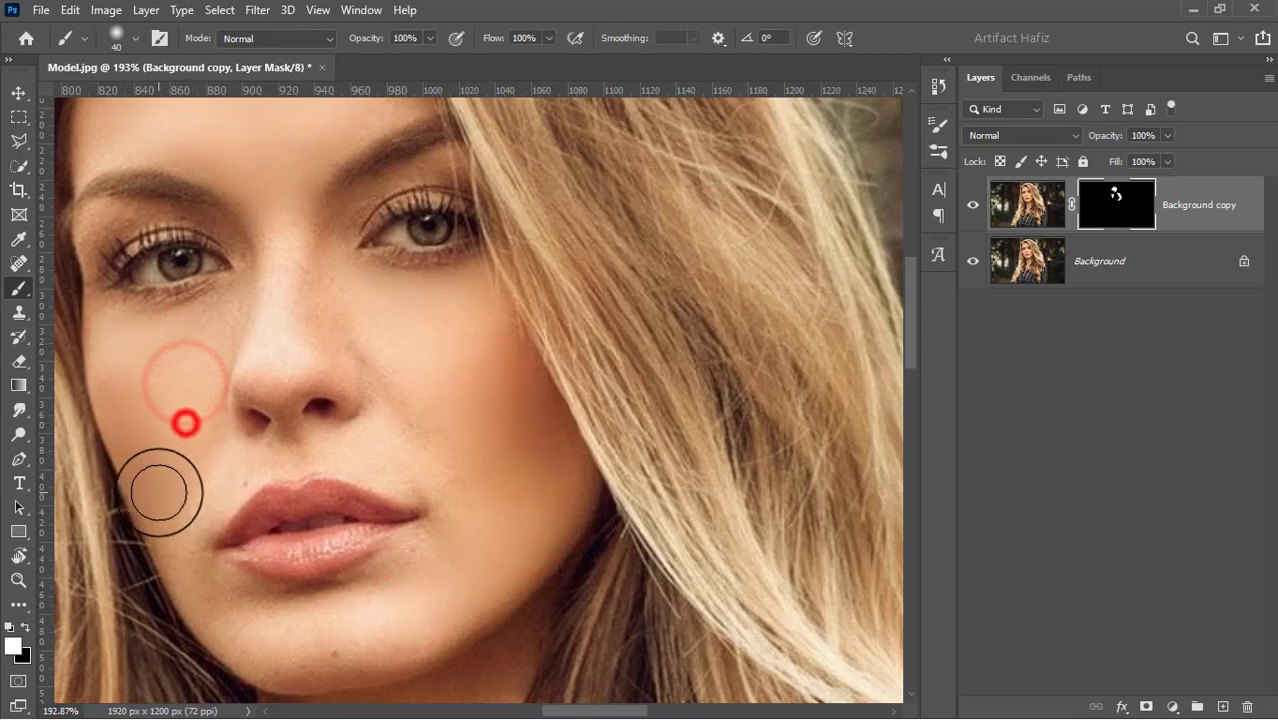
- Paint white on the mask along the bridge and side of the nose to smooth the skin there
click(328, 297)
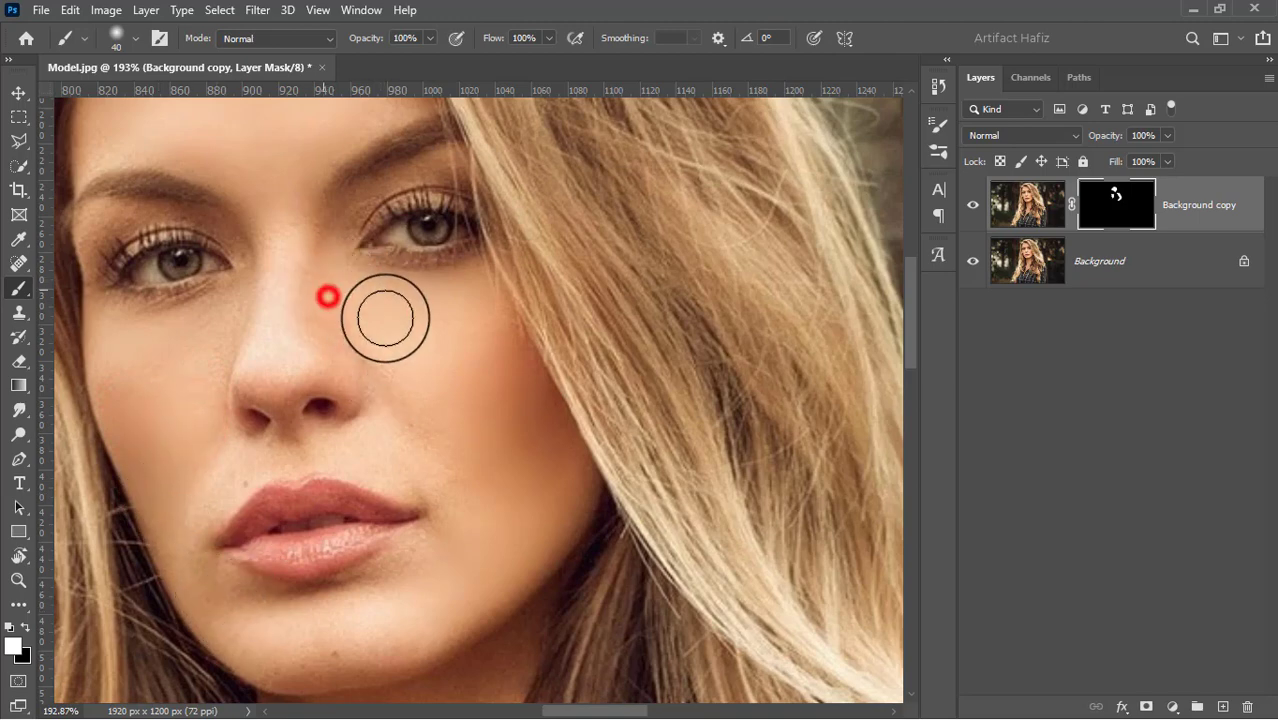
click(273, 245)
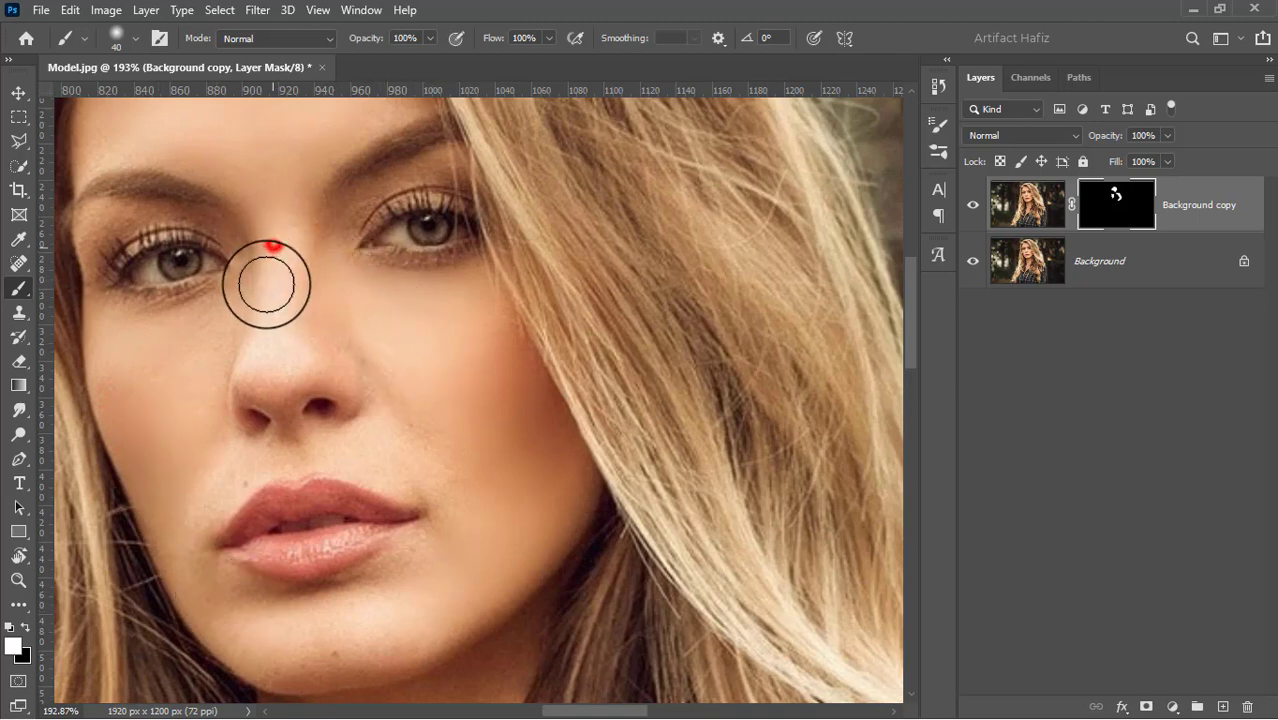
click(303, 273)
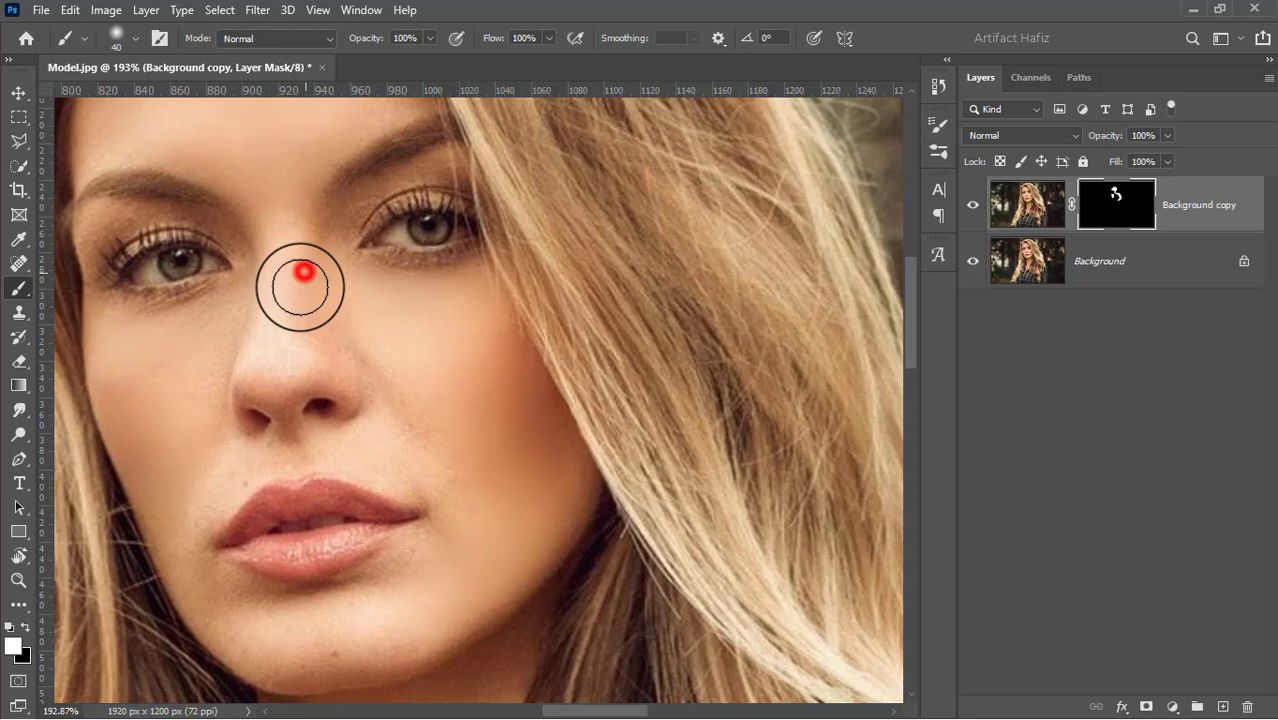
click(391, 376)
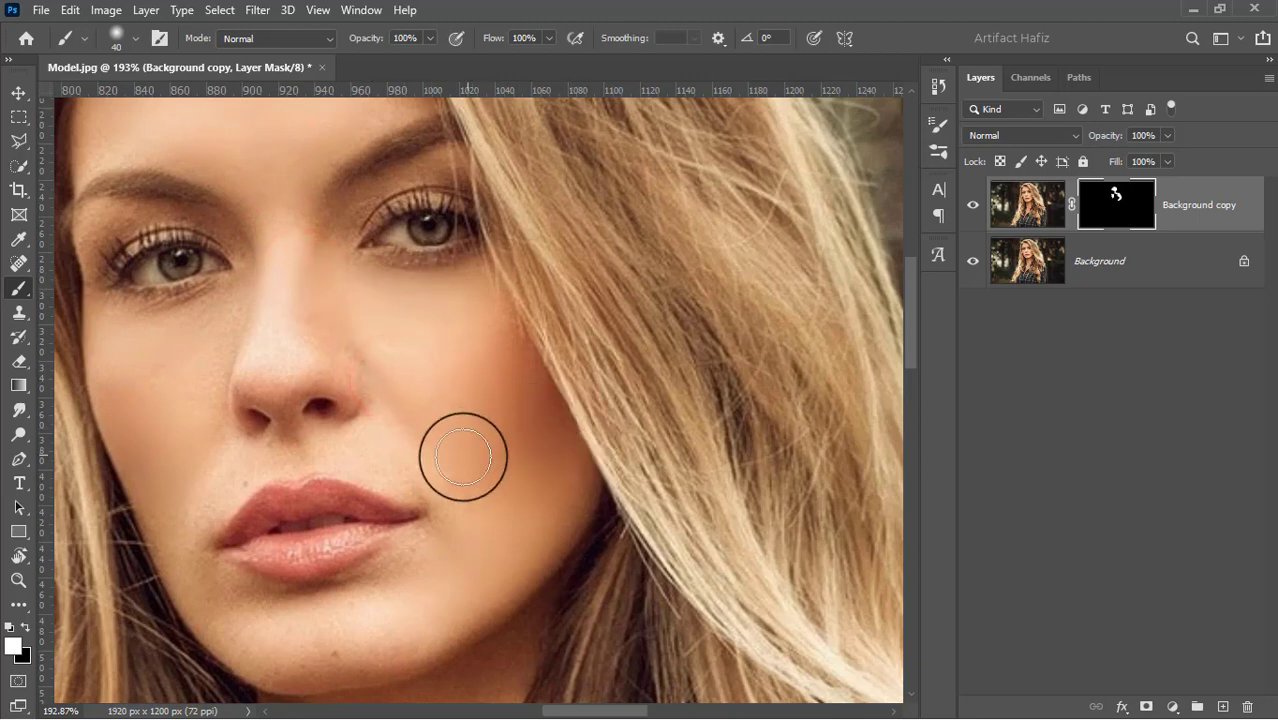
- Paint white on the mask across the chin and up the jawline on the image's left side
click(254, 641)
click(380, 635)
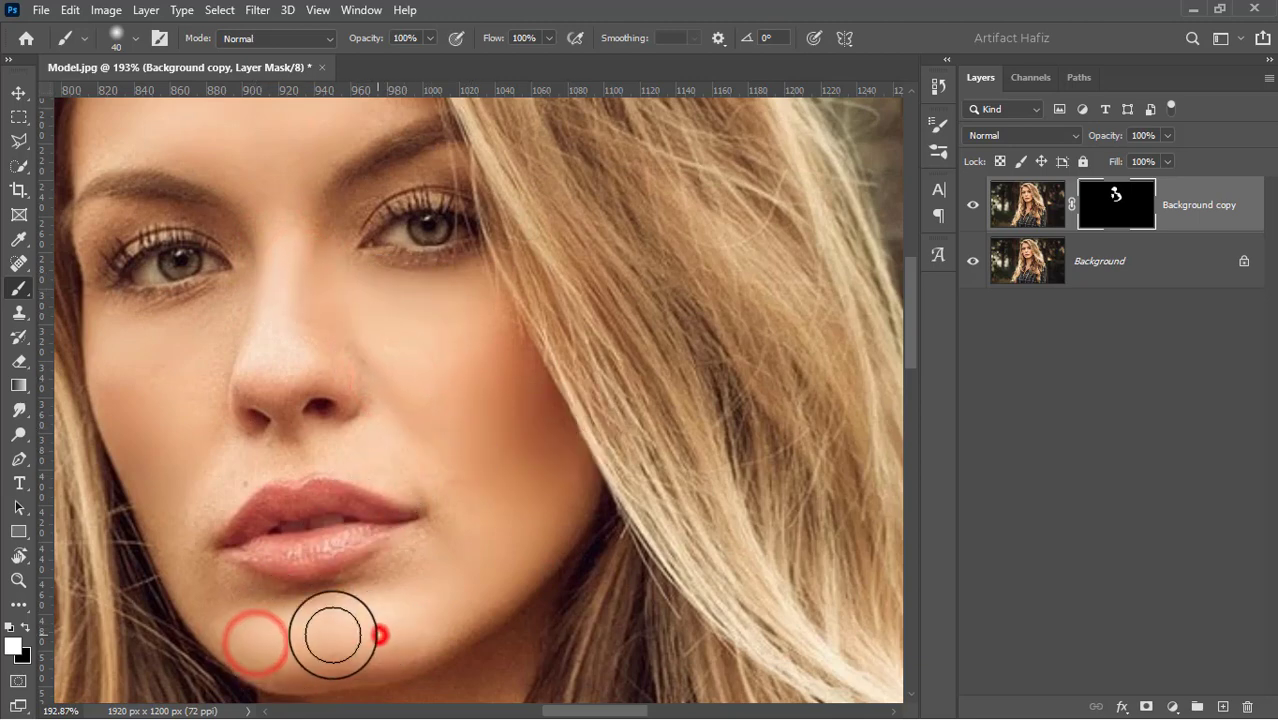
click(185, 585)
click(168, 523)
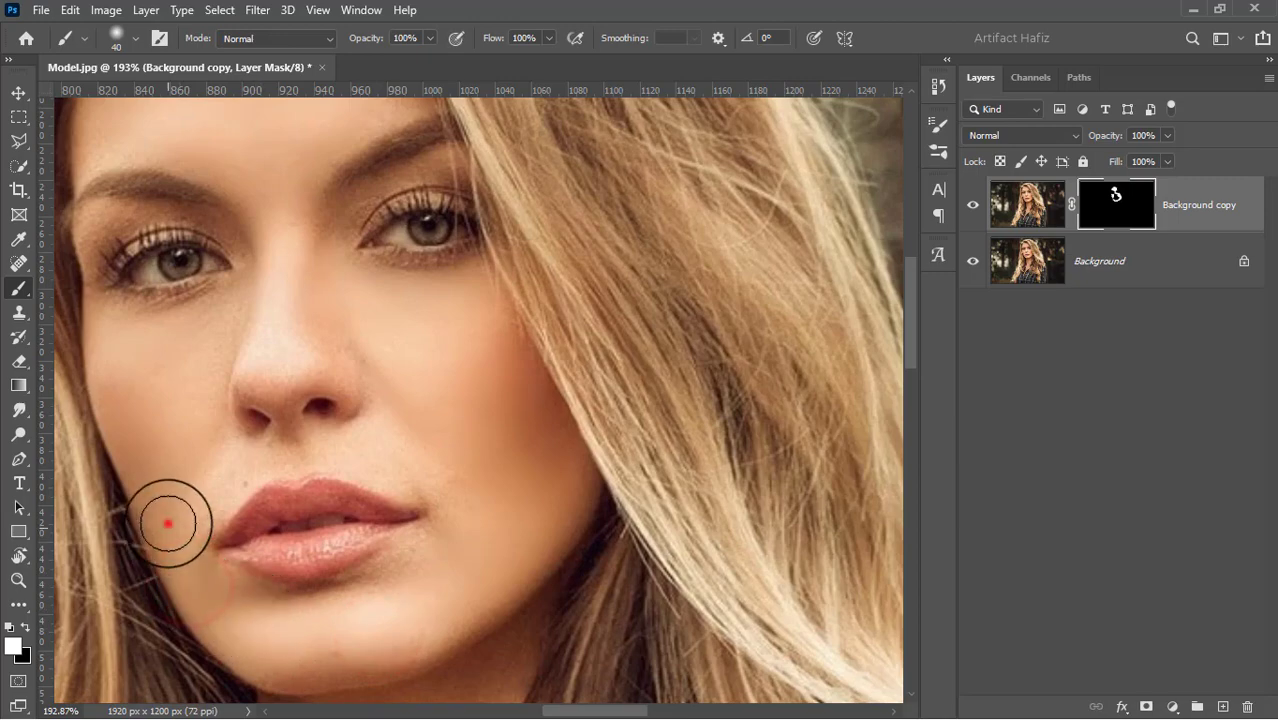
- Compare the whole portrait before and after by toggling the Background copy layer's visibility
scroll(428, 420, down, 3)
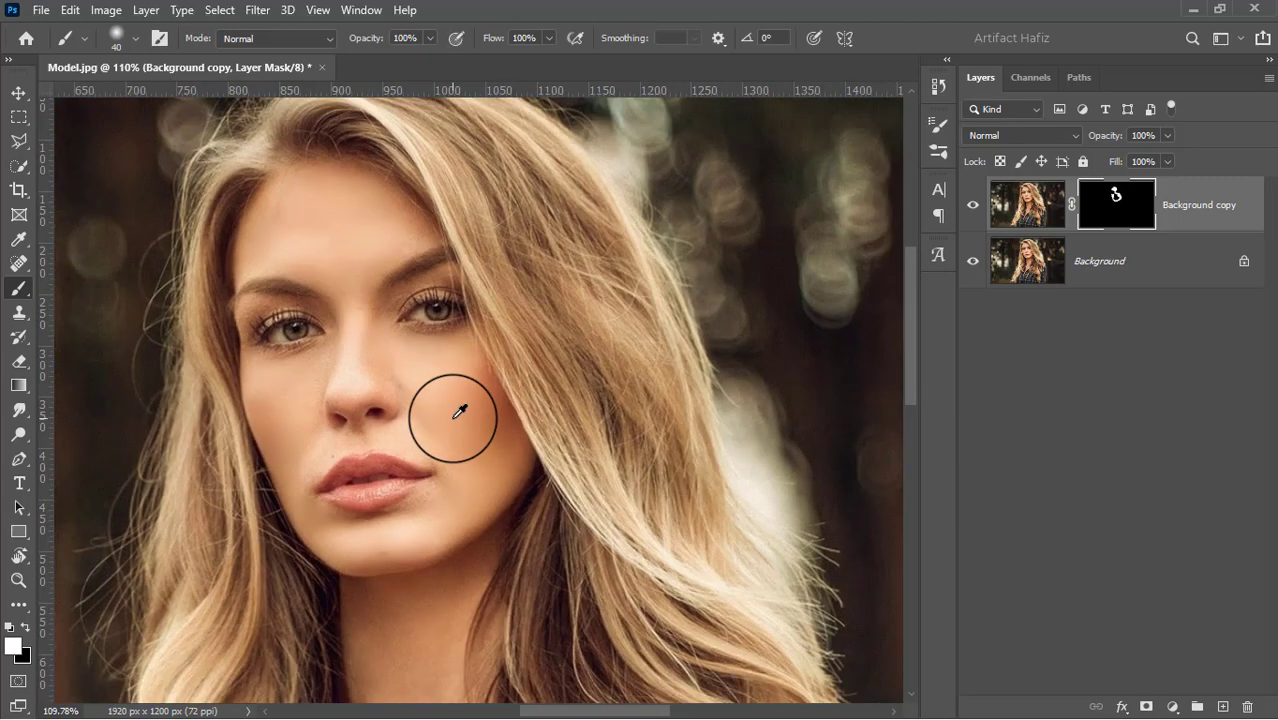
scroll(459, 411, down, 5)
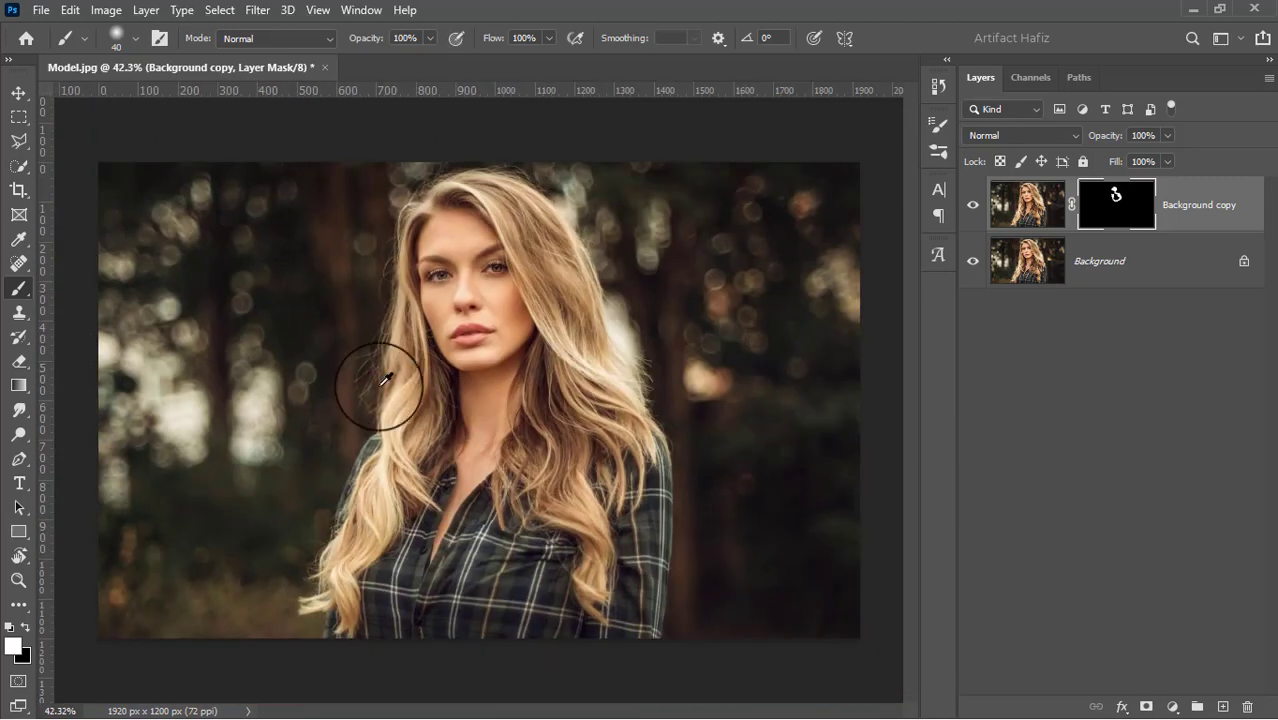
scroll(384, 380, up, 1)
click(976, 205)
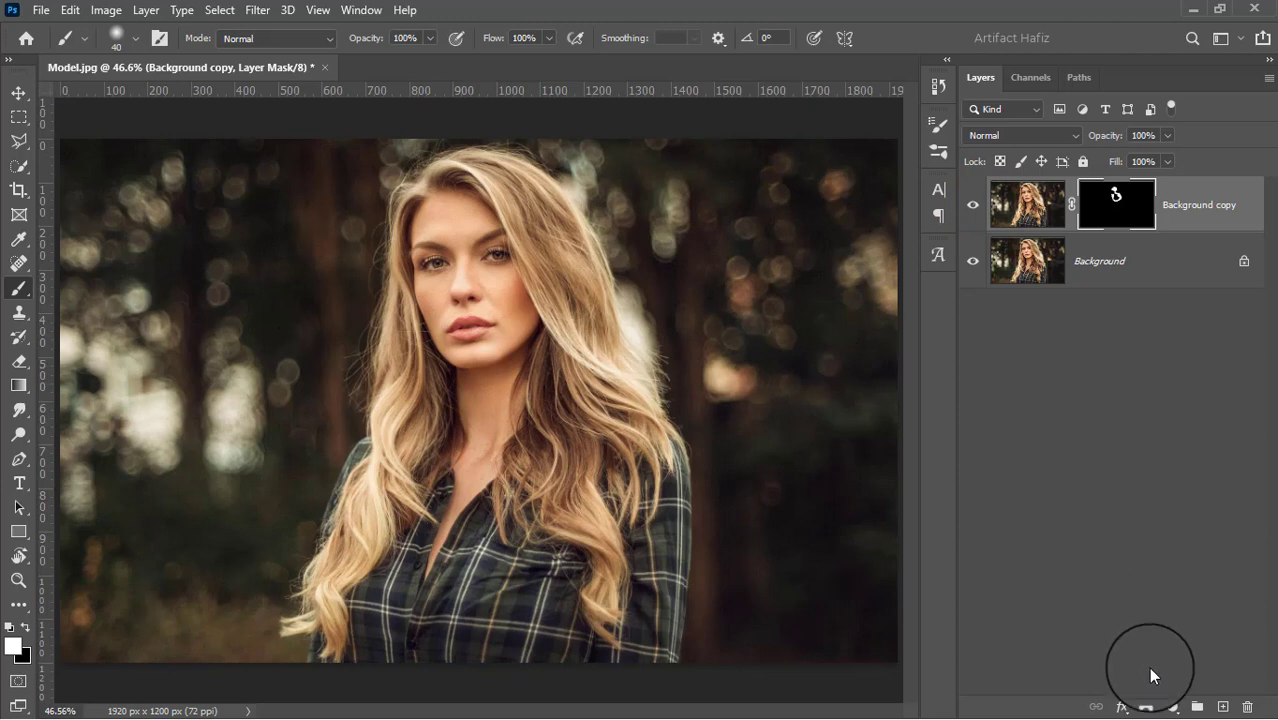
- Add a Curves adjustment layer and shape a gentle S-curve in RGB, raising the highlights and lowering the shadows
click(1173, 707)
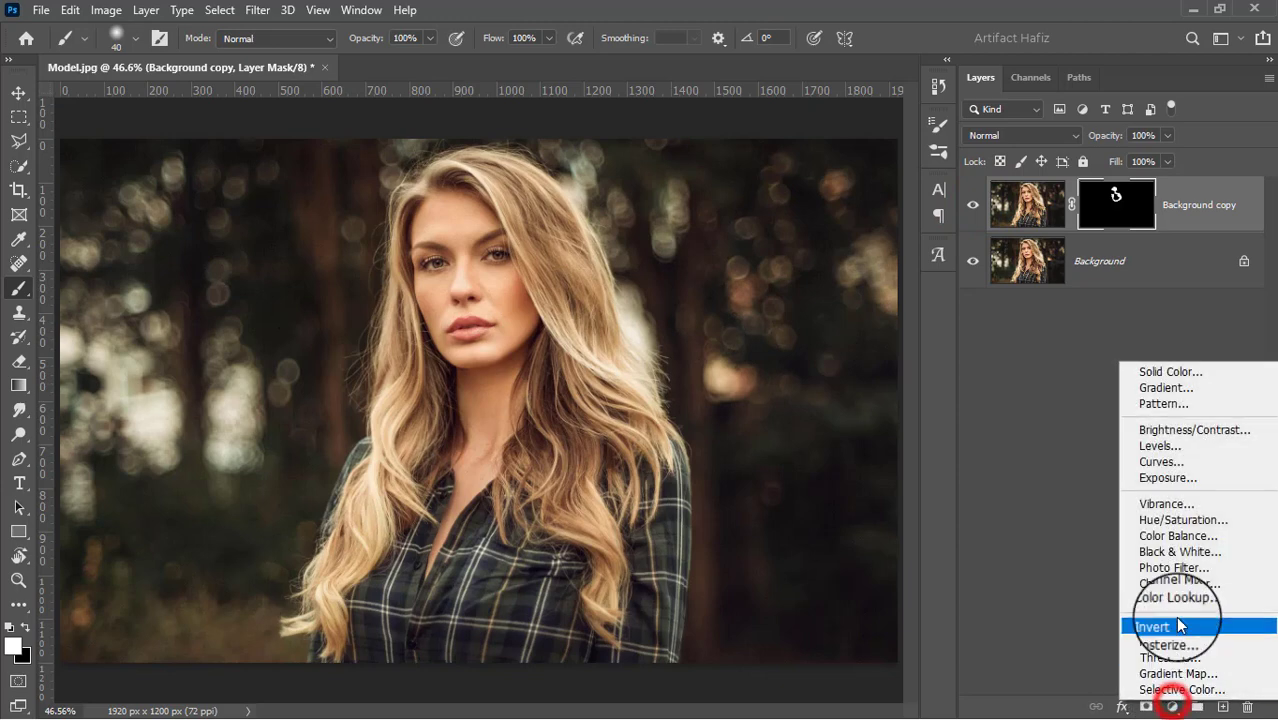
click(1175, 462)
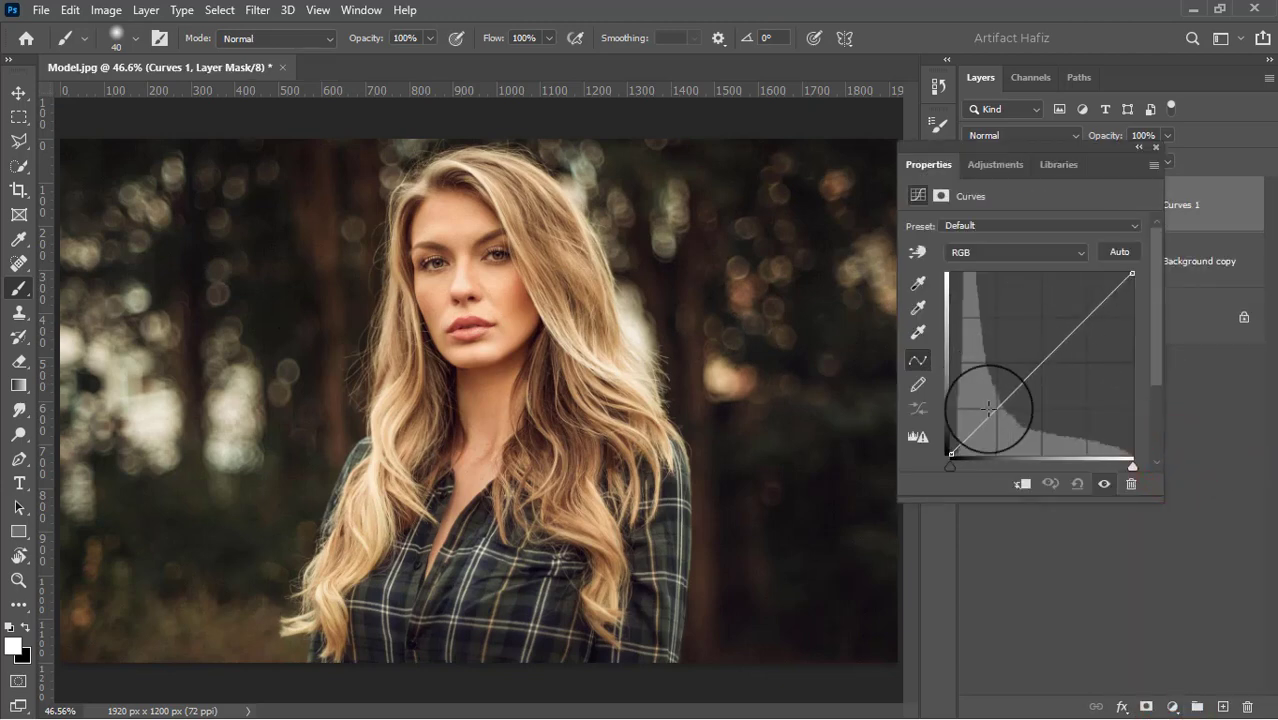
click(995, 409)
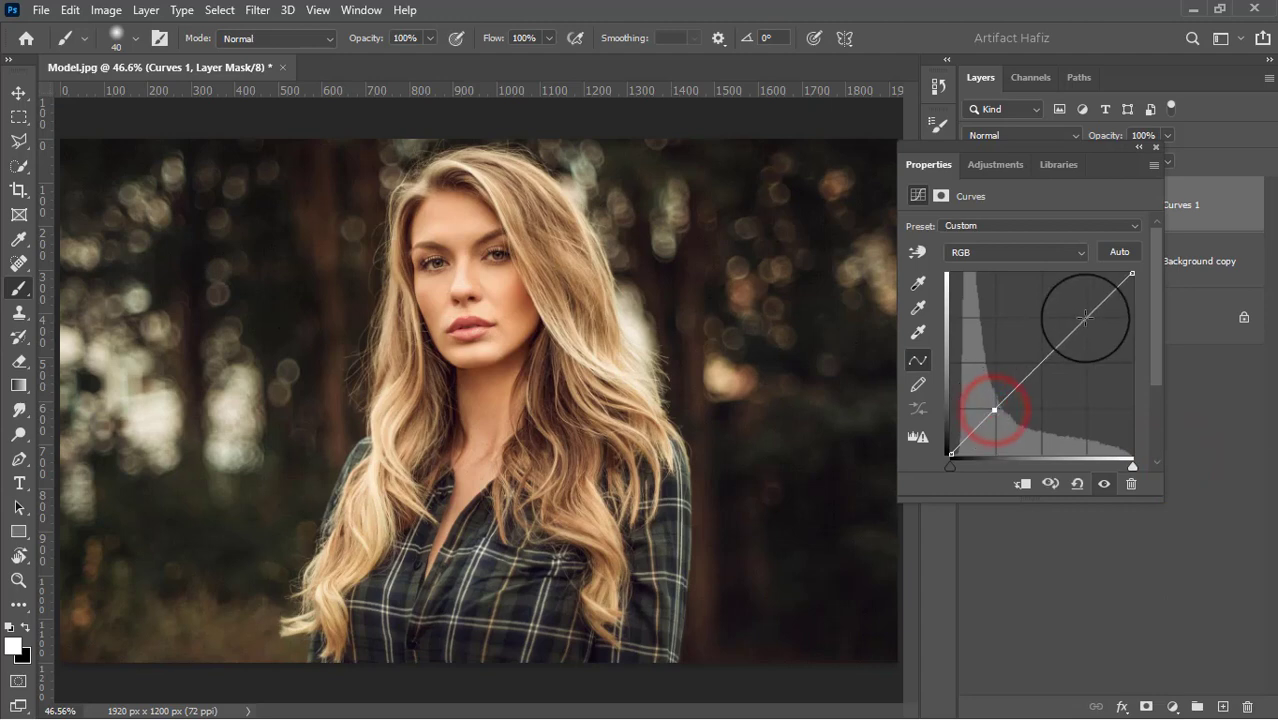
drag(1085, 318, 1088, 309)
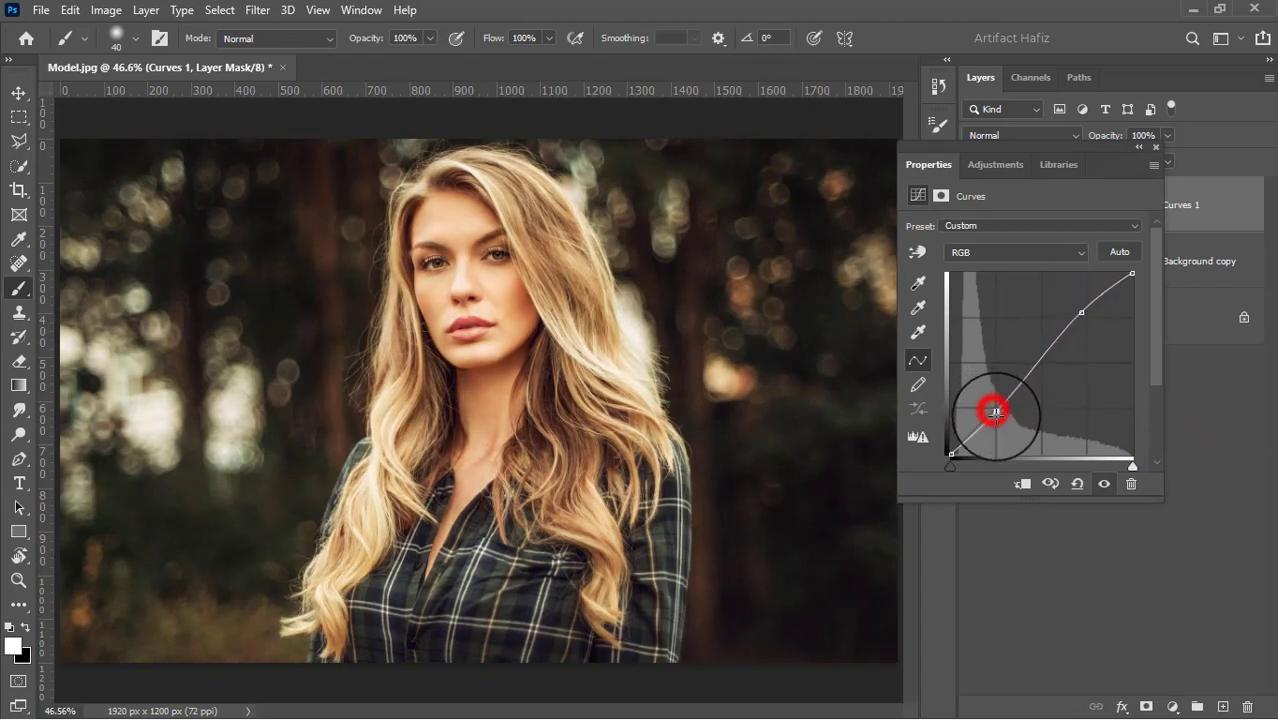
drag(995, 410, 998, 416)
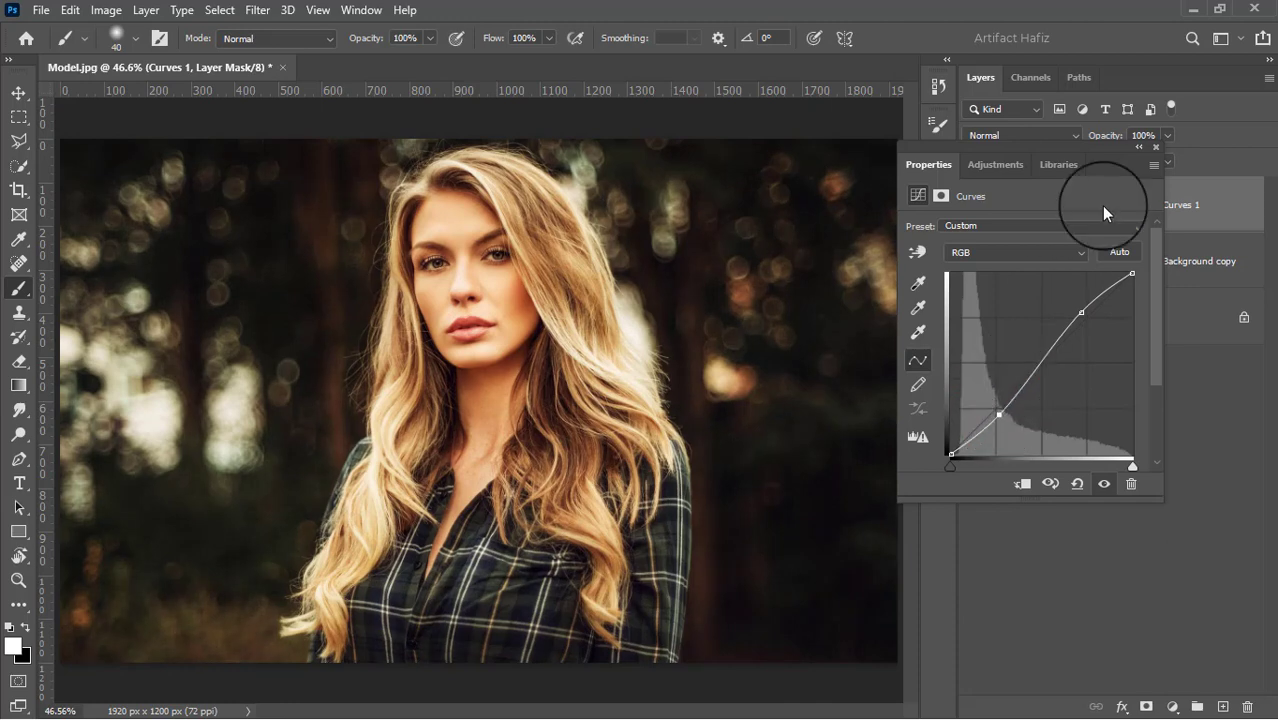
- Compare the portrait with and without the Curves 1 adjustment by toggling that layer's visibility
click(1154, 148)
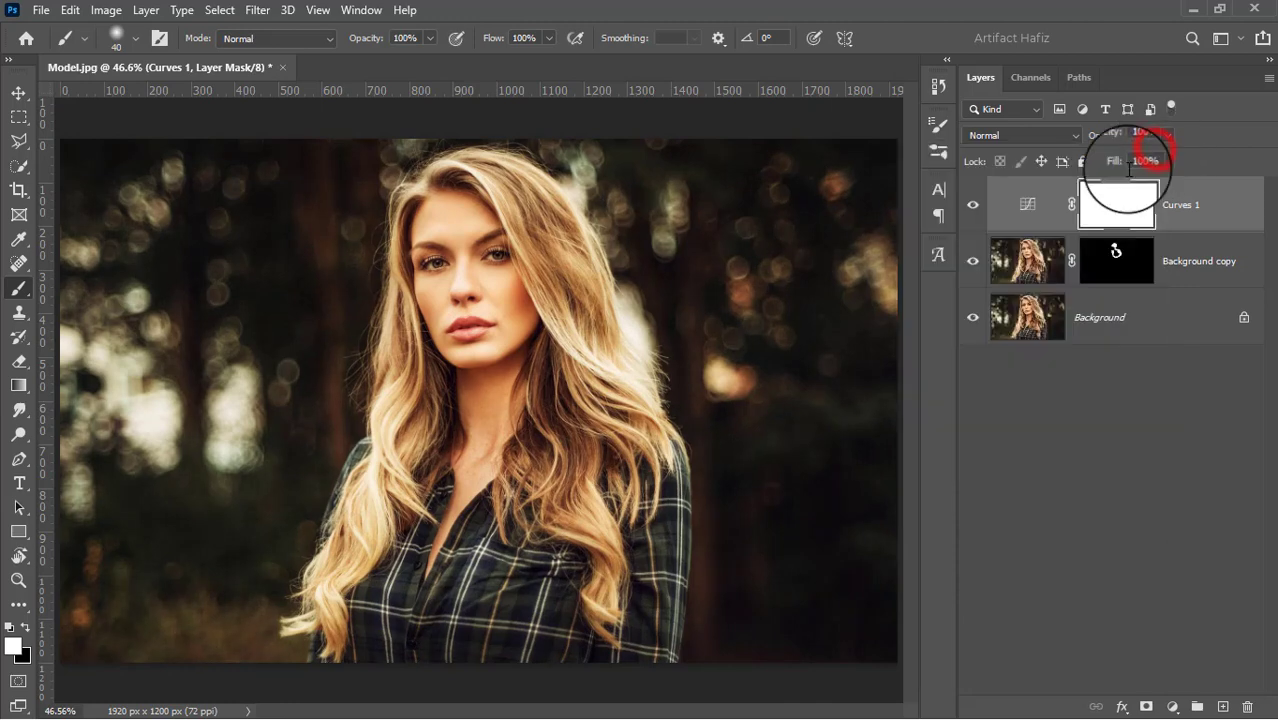
click(970, 206)
click(970, 206)
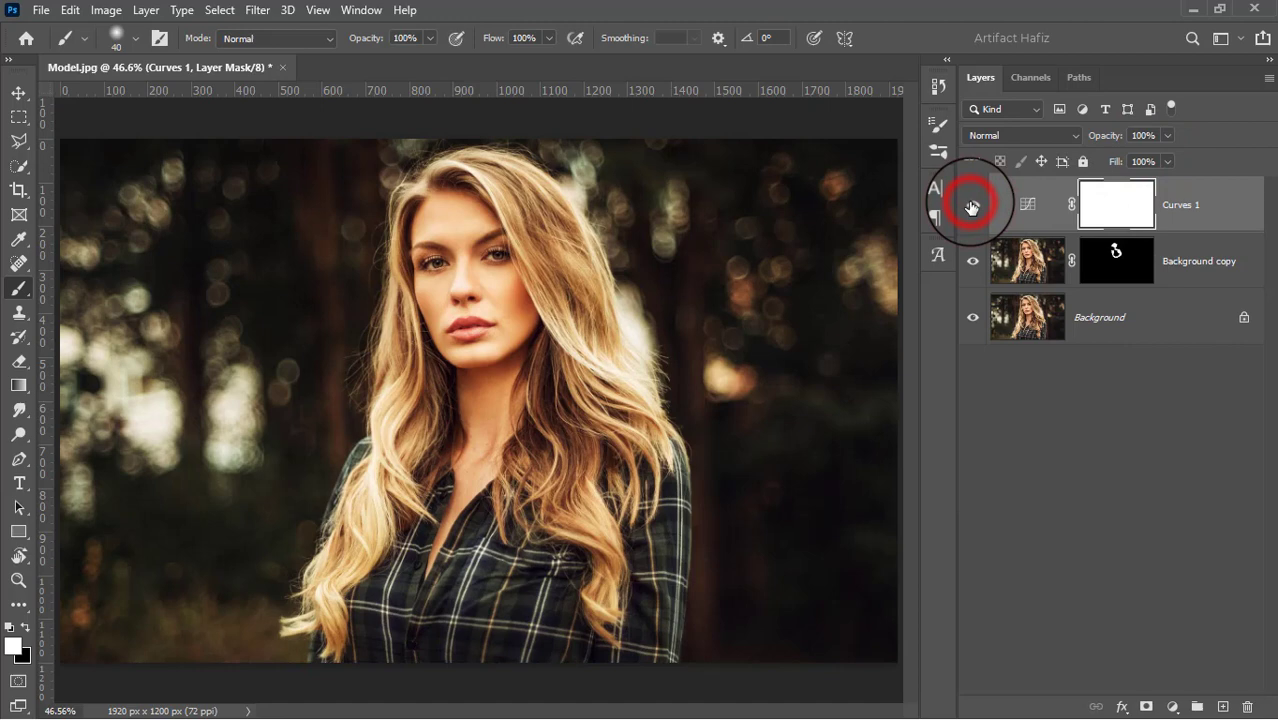
- Set the Curves 1 layer's blend mode to Luminosity and compare the portrait with and without the layer
click(1000, 134)
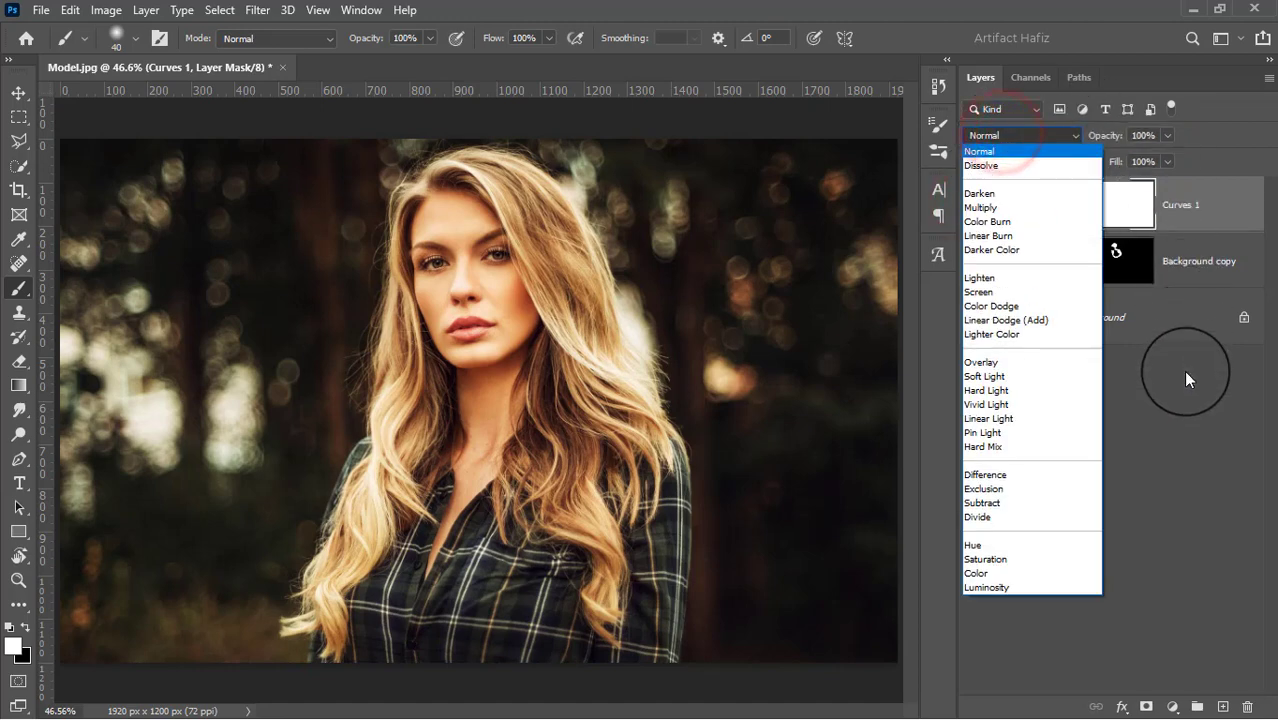
click(978, 585)
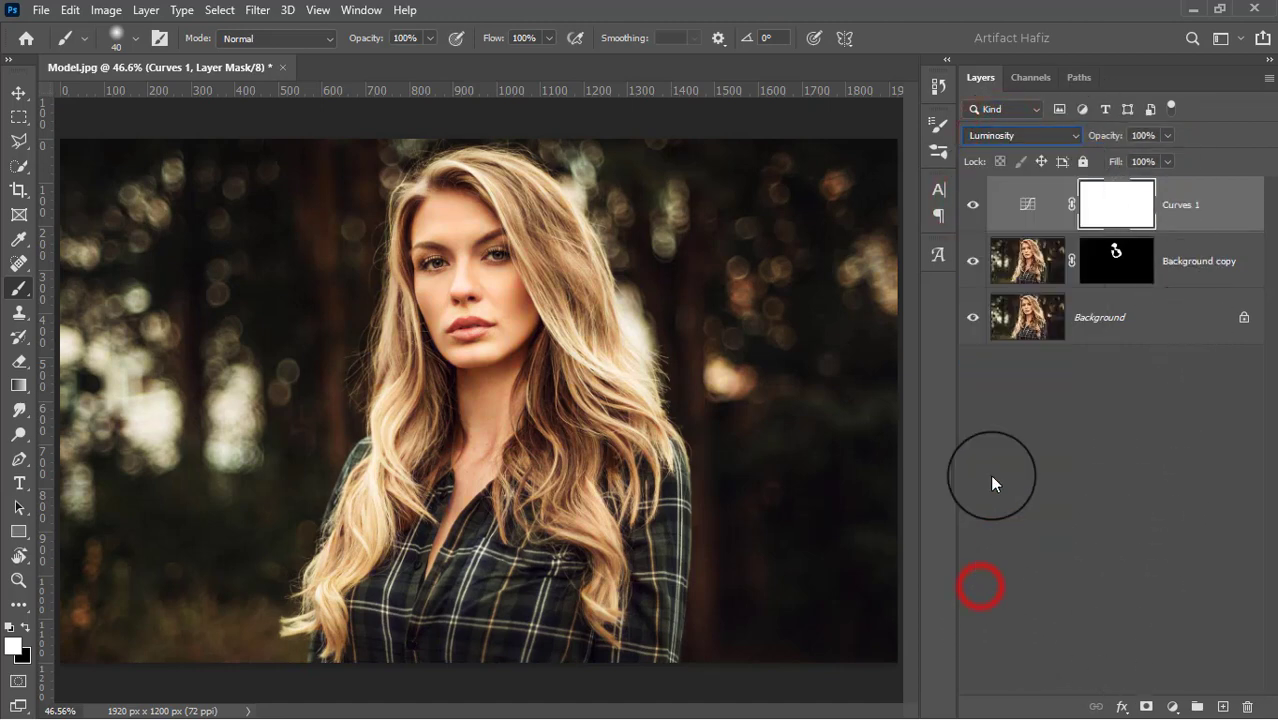
click(972, 208)
click(972, 208)
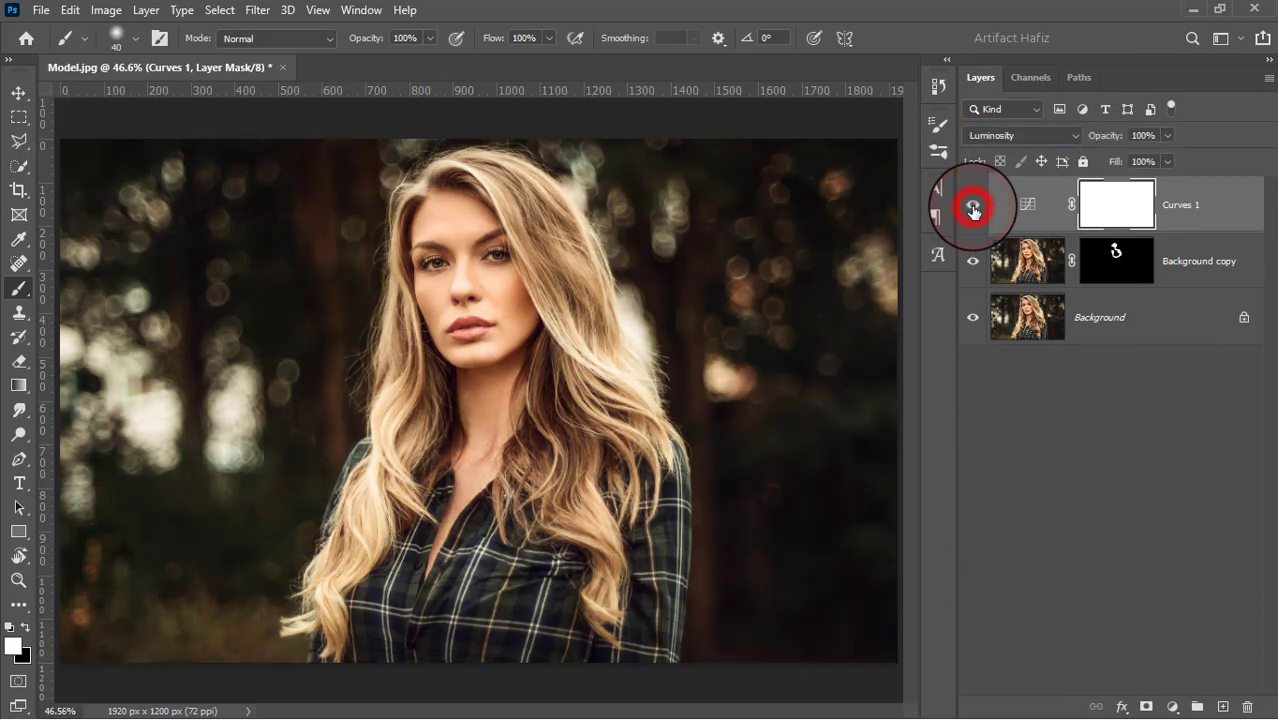
click(972, 208)
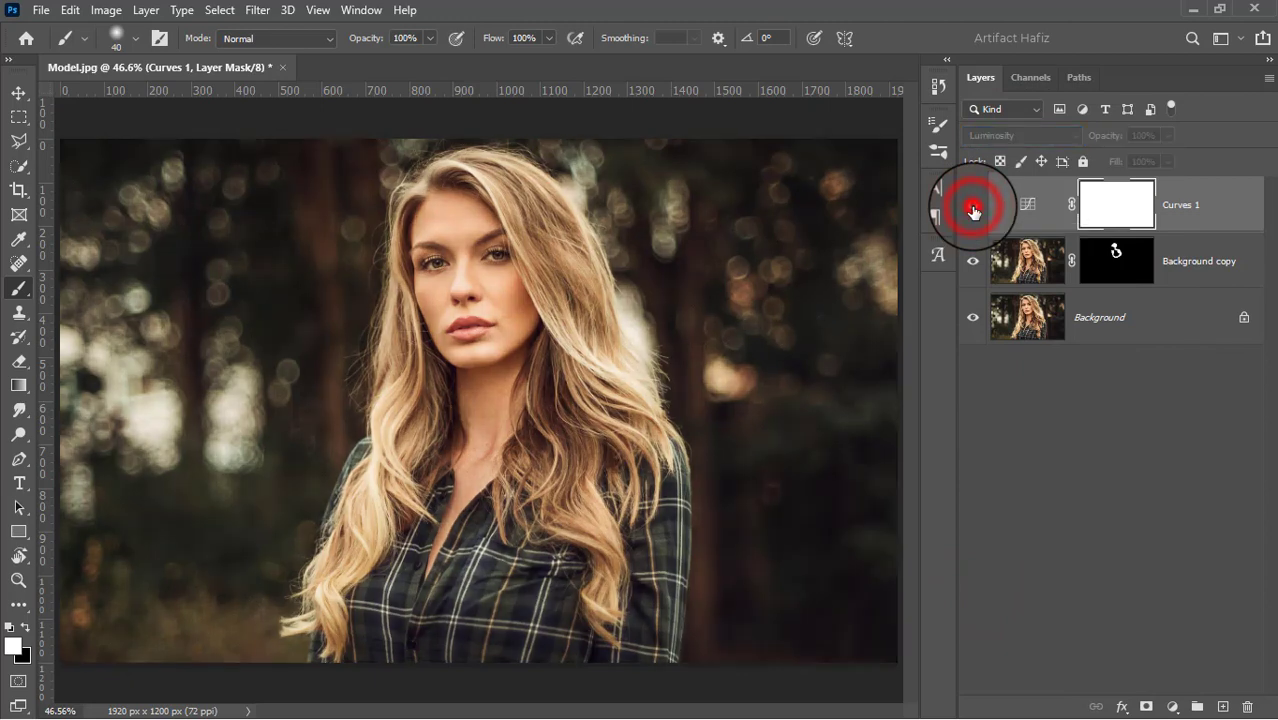
click(972, 208)
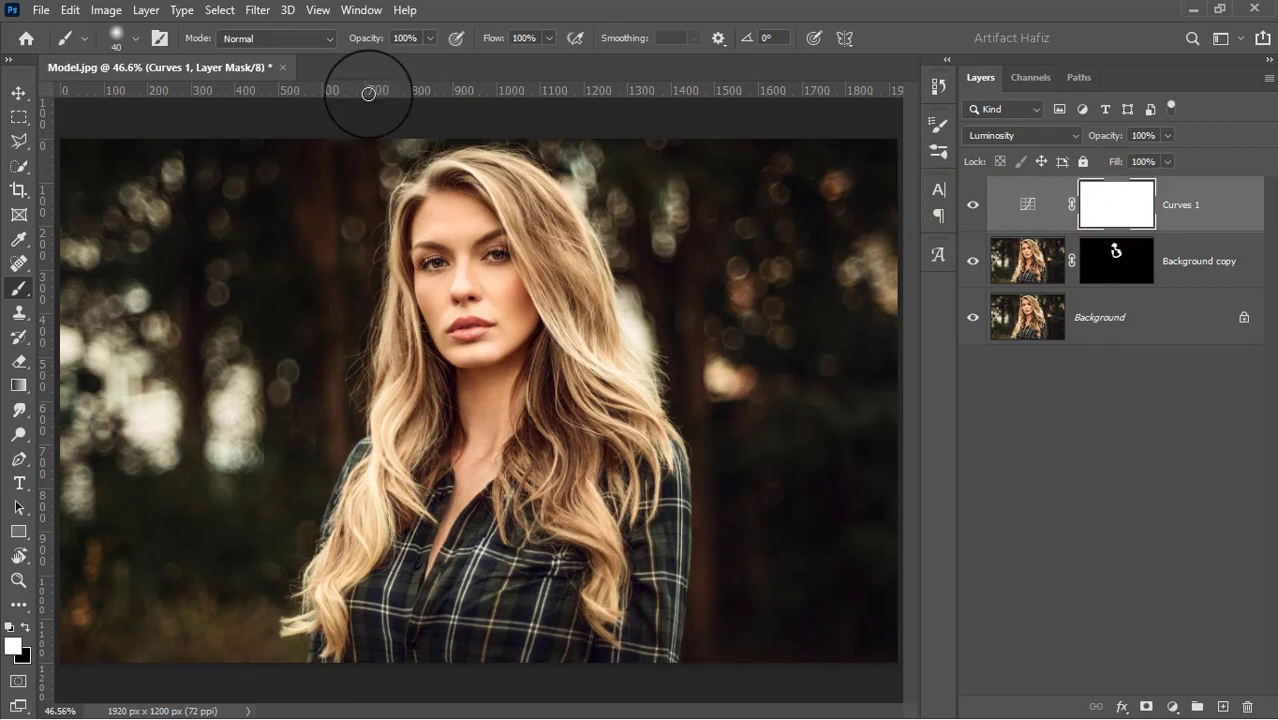
- Invert the Curves 1 layer mask to black
click(118, 14)
mouse_move(172, 58)
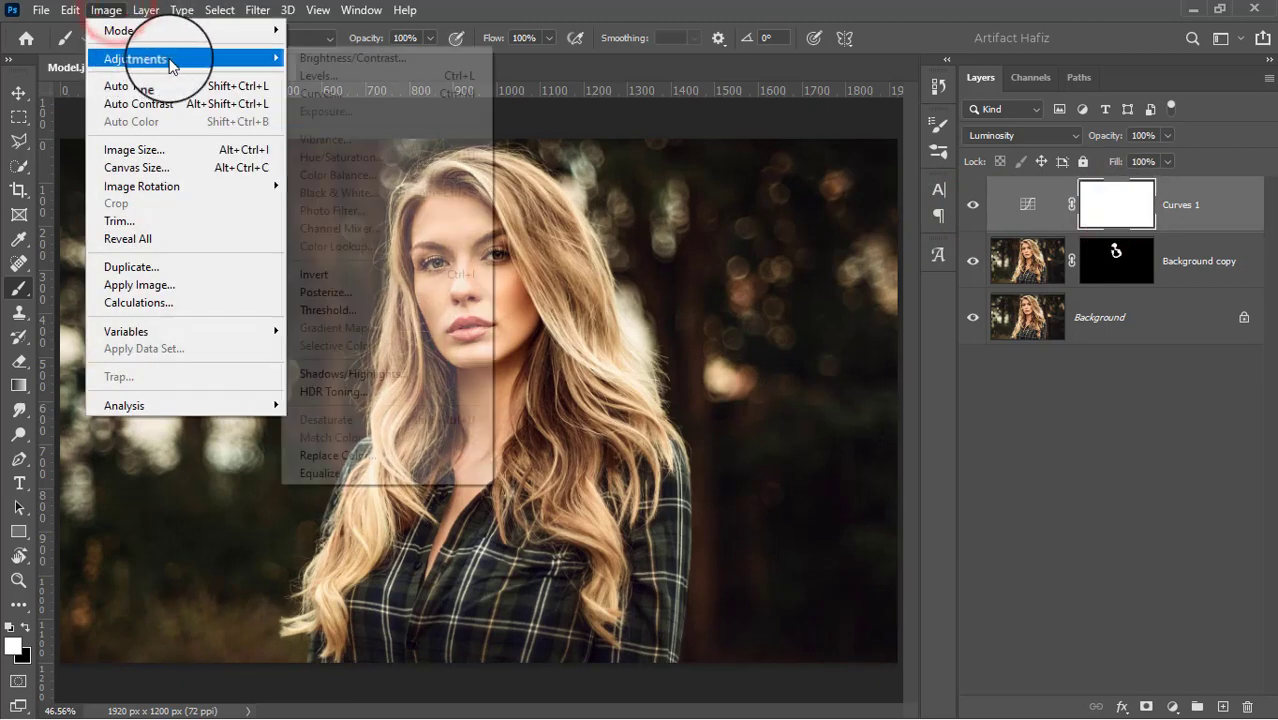
click(316, 275)
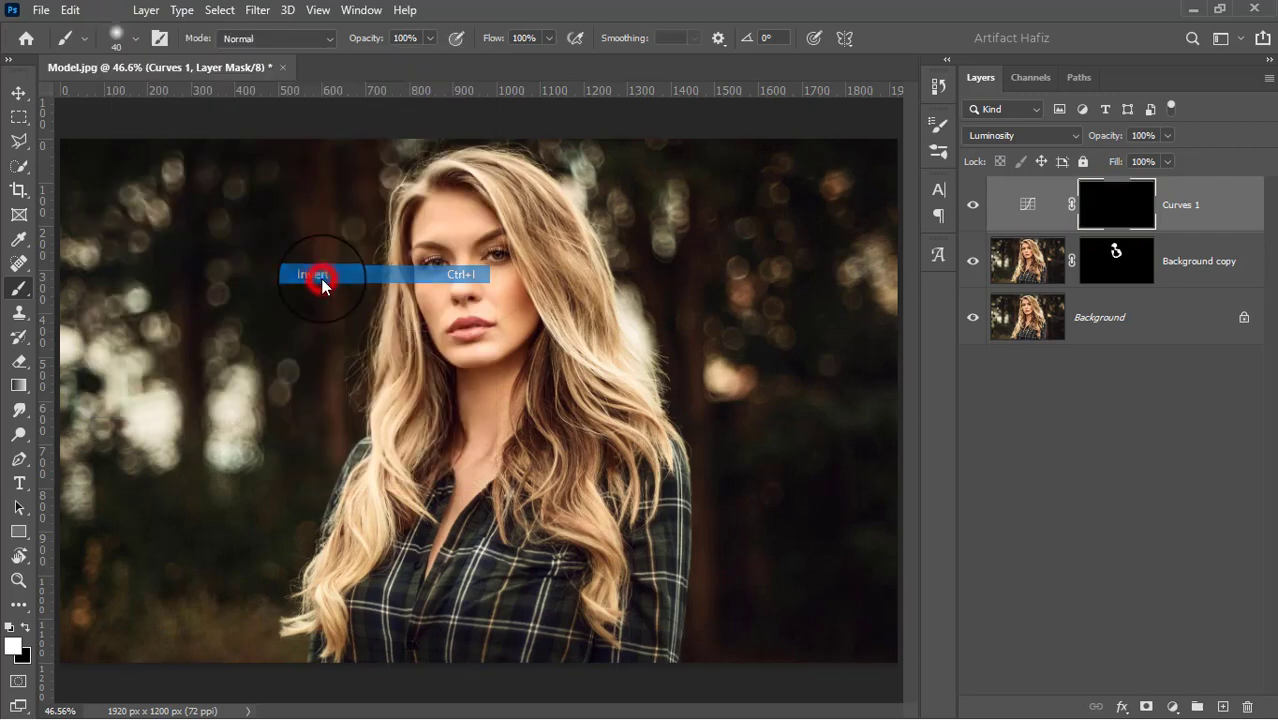
- Enlarge the brush to 500 and paint white on the Curves 1 mask over the face, neck and upper chest
click(18, 288)
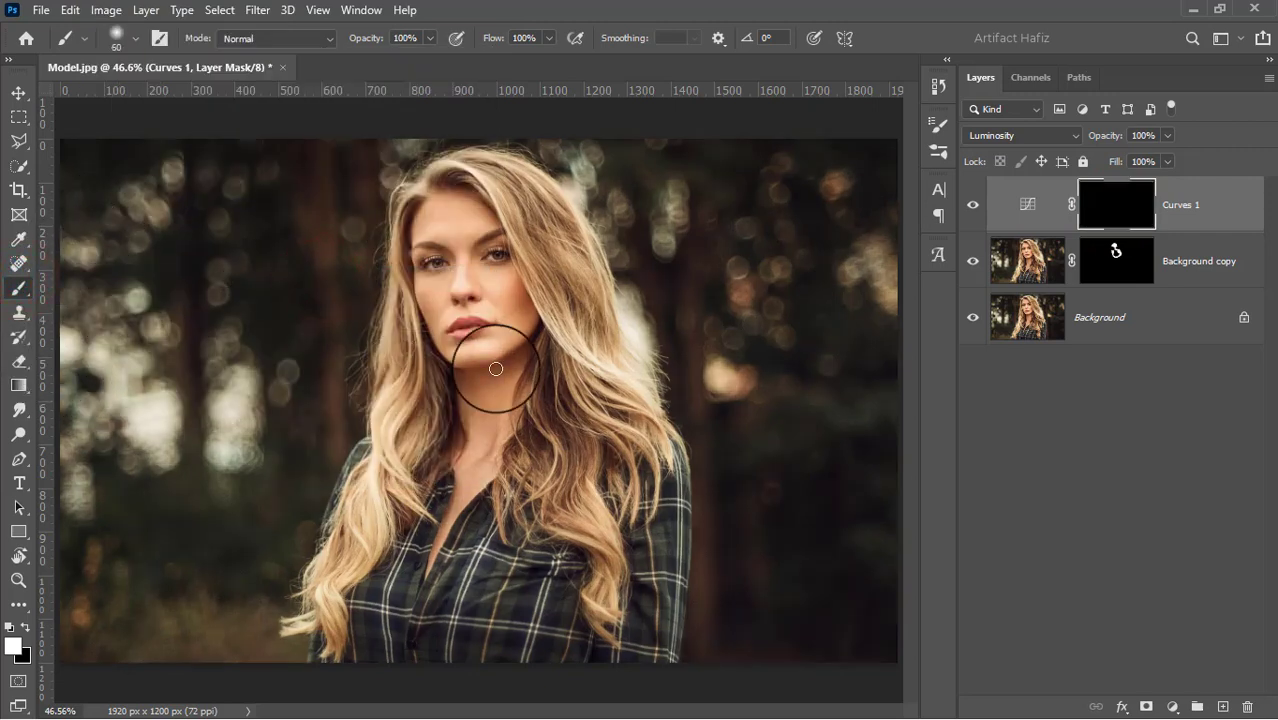
key(])
key(])
key(])
key(])
key(])
key(])
key(])
key(])
key(])
key(])
key(])
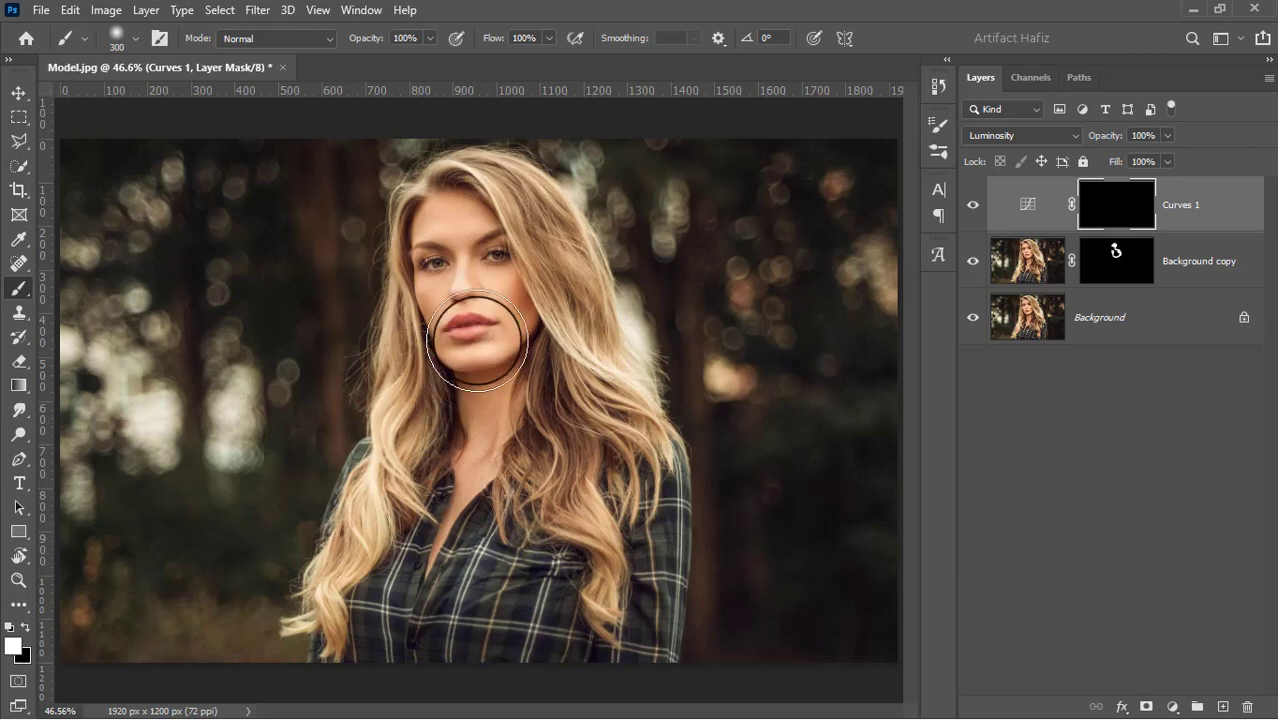
drag(438, 262, 471, 414)
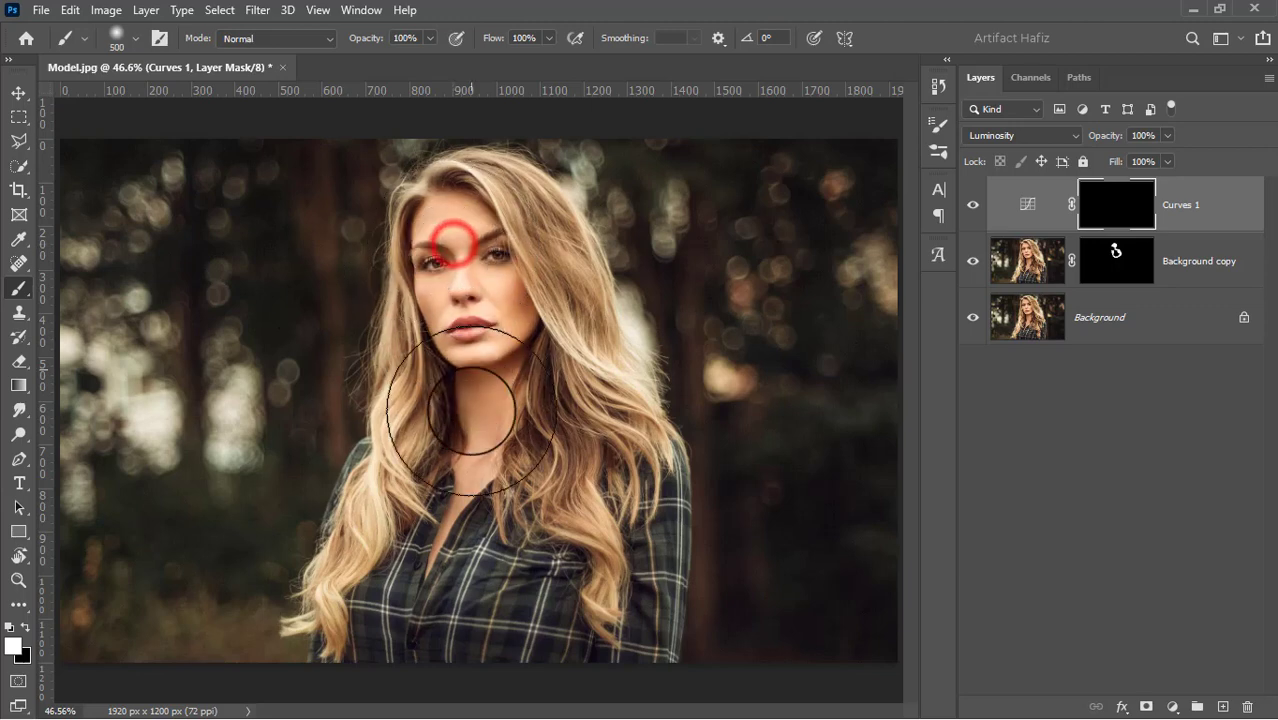
mouse_move(487, 556)
mouse_down()
mouse_move(471, 424)
mouse_move(486, 478)
mouse_up()
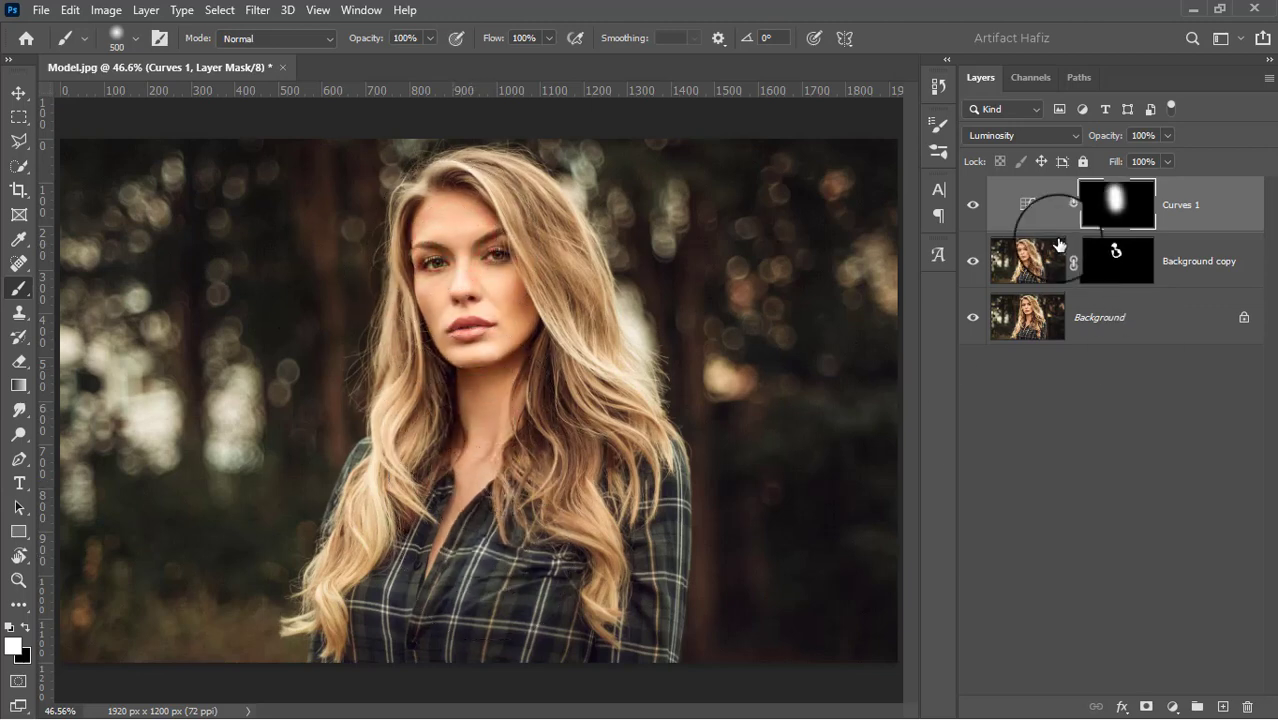
- Compare the portrait with and without the masked Curves 1 layer and set its opacity to 70%
click(973, 212)
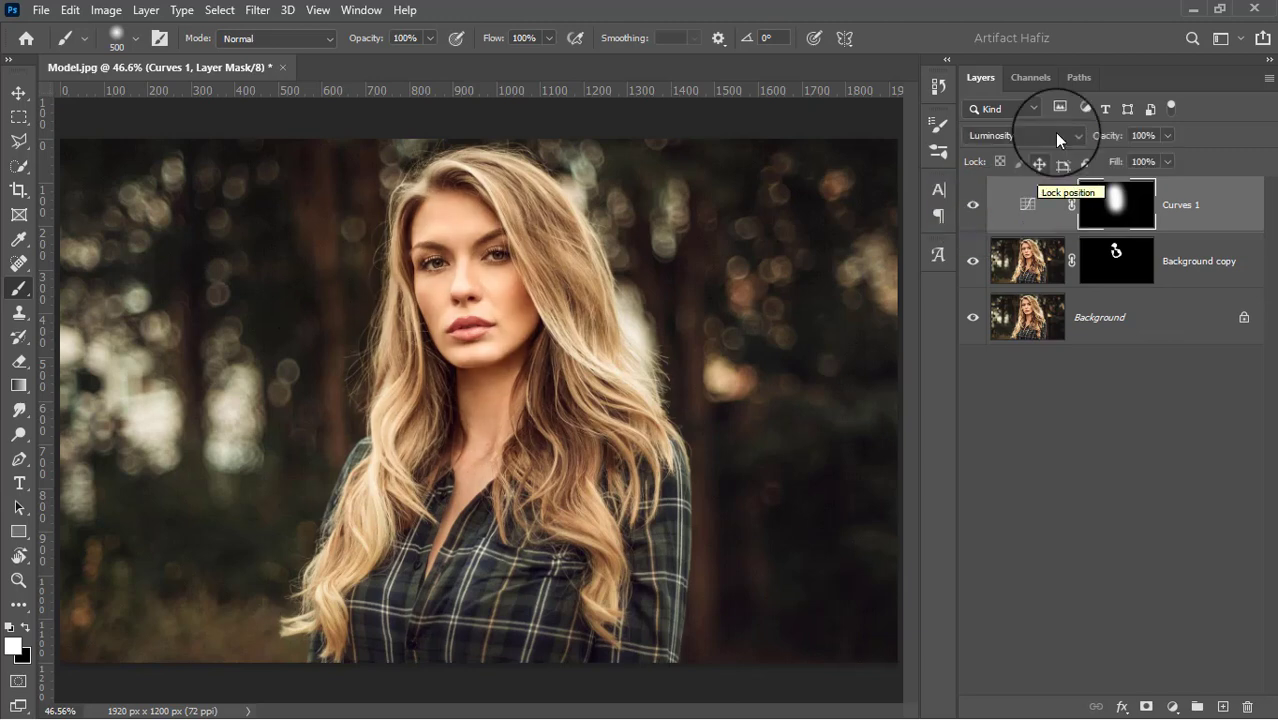
click(1166, 134)
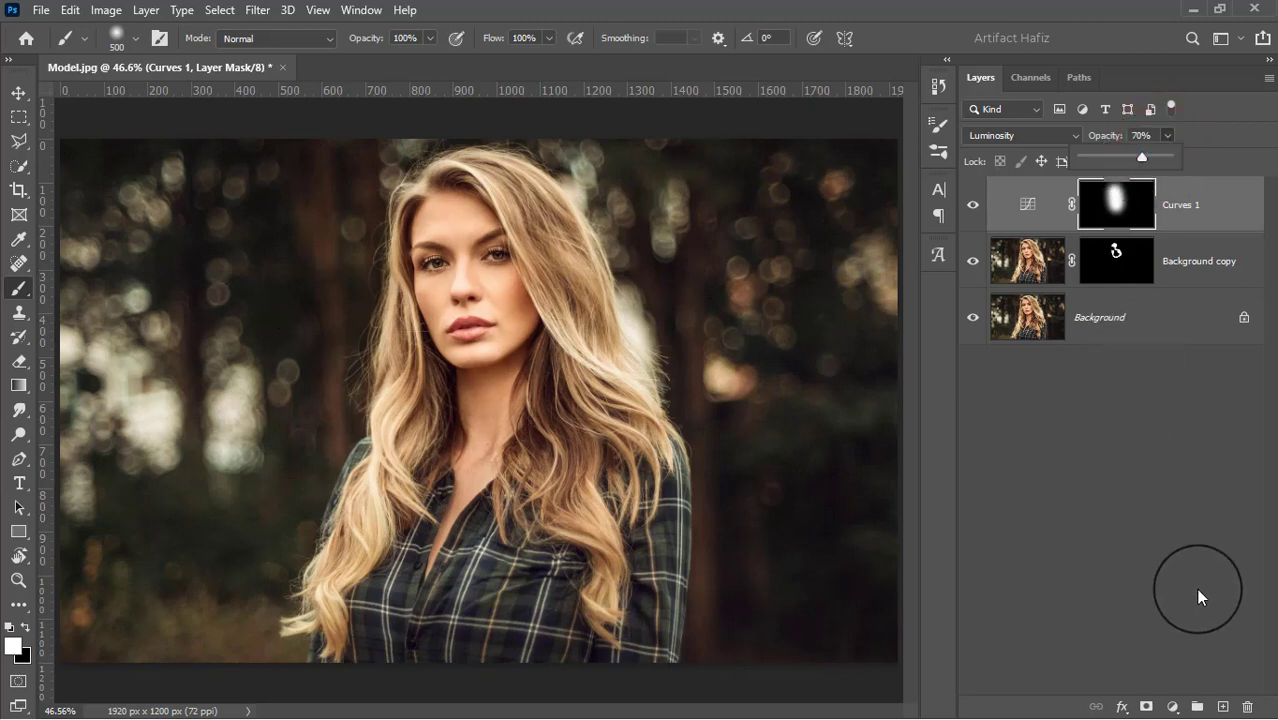
- Add a Color Lookup adjustment layer above Curves 1
click(1165, 707)
click(1150, 600)
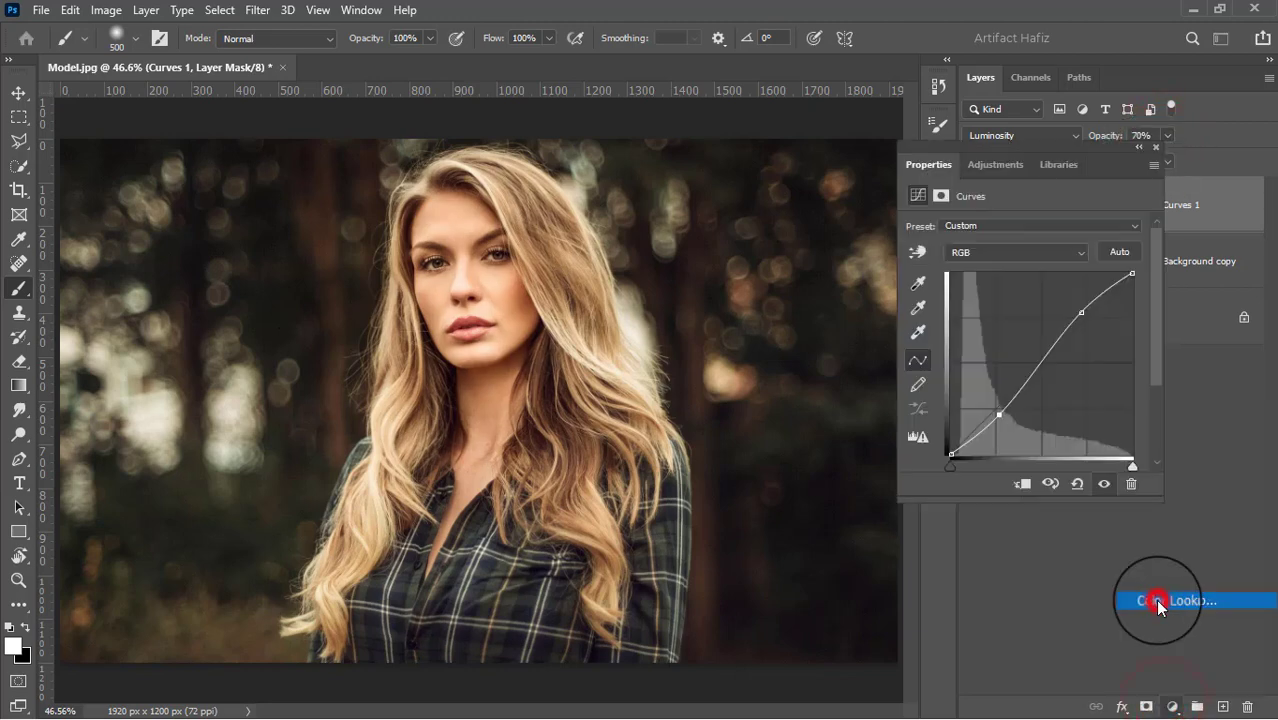
- Try the Fuji ETERNA 250D Kodak 2395 and Fuji F125 Kodak 2395 3DLUT files on the Color Lookup layer
click(1029, 232)
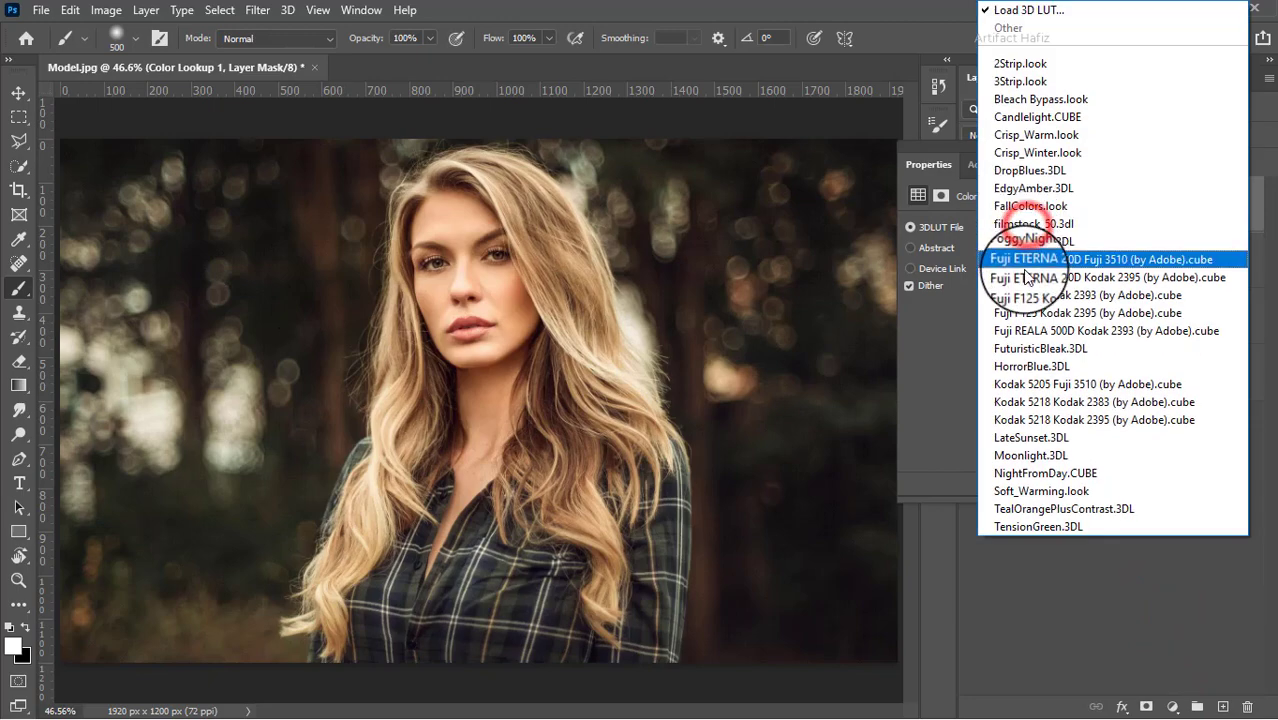
click(1028, 255)
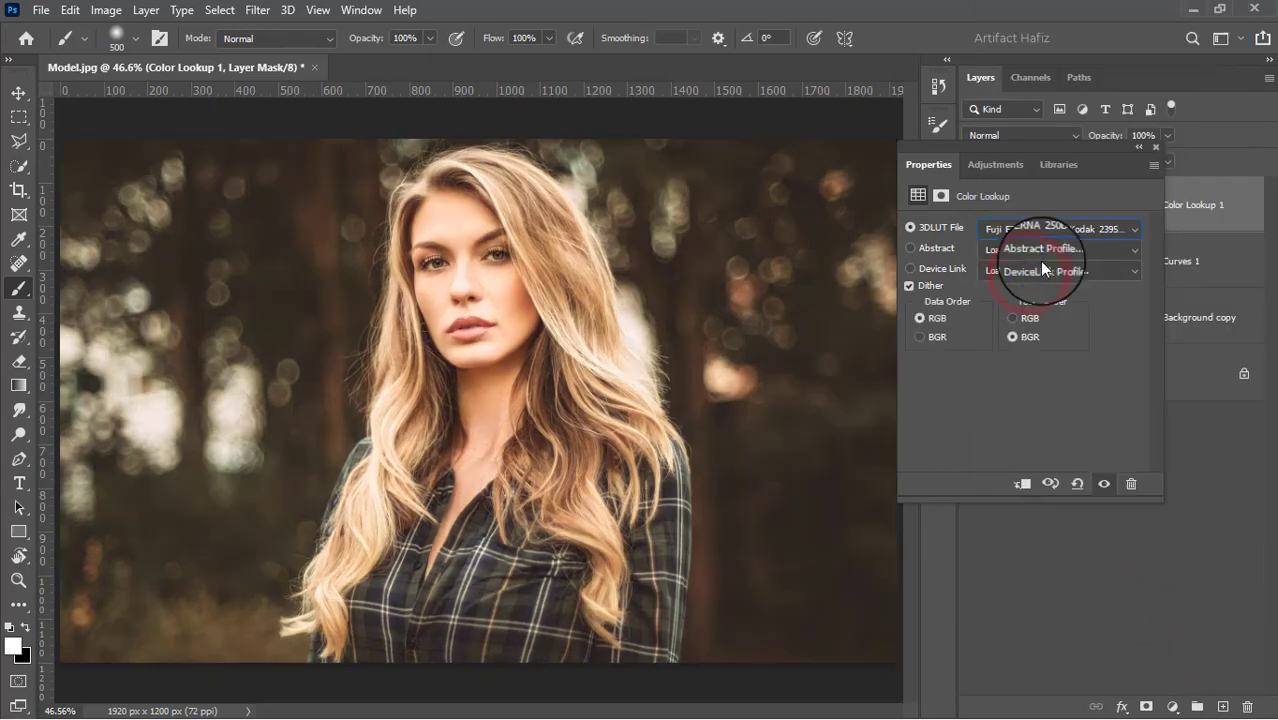
click(1029, 229)
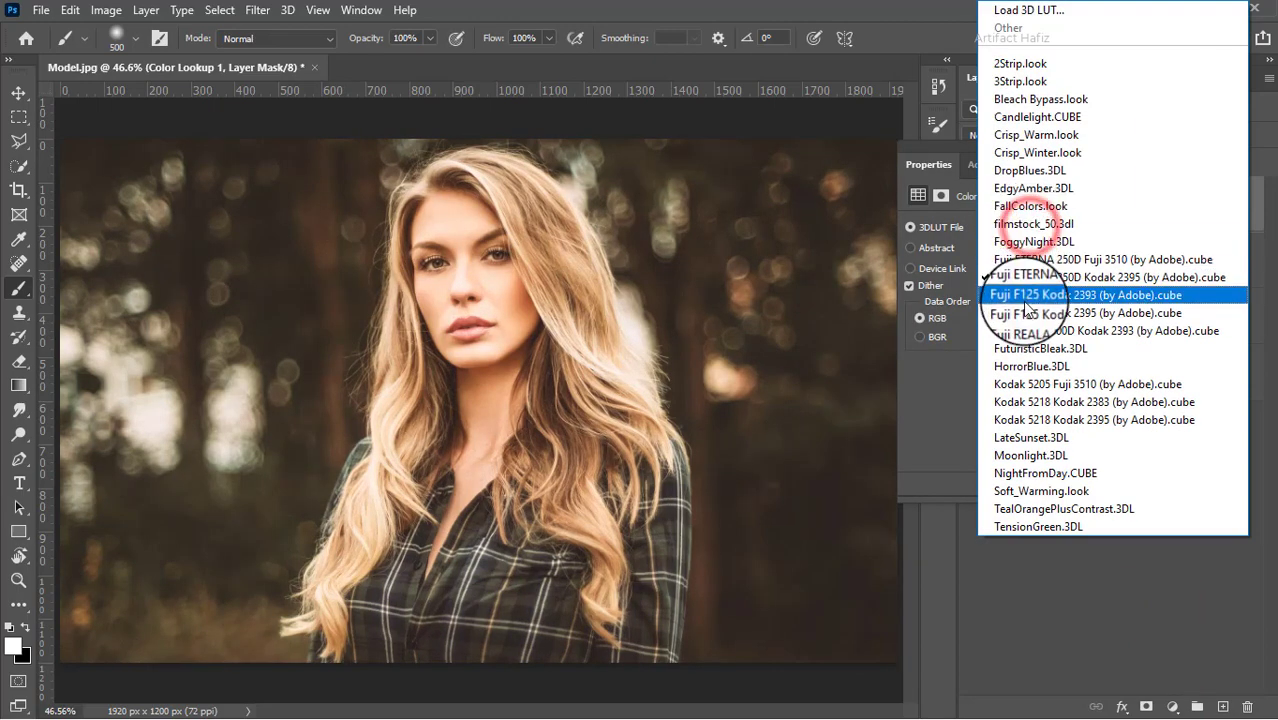
click(1025, 305)
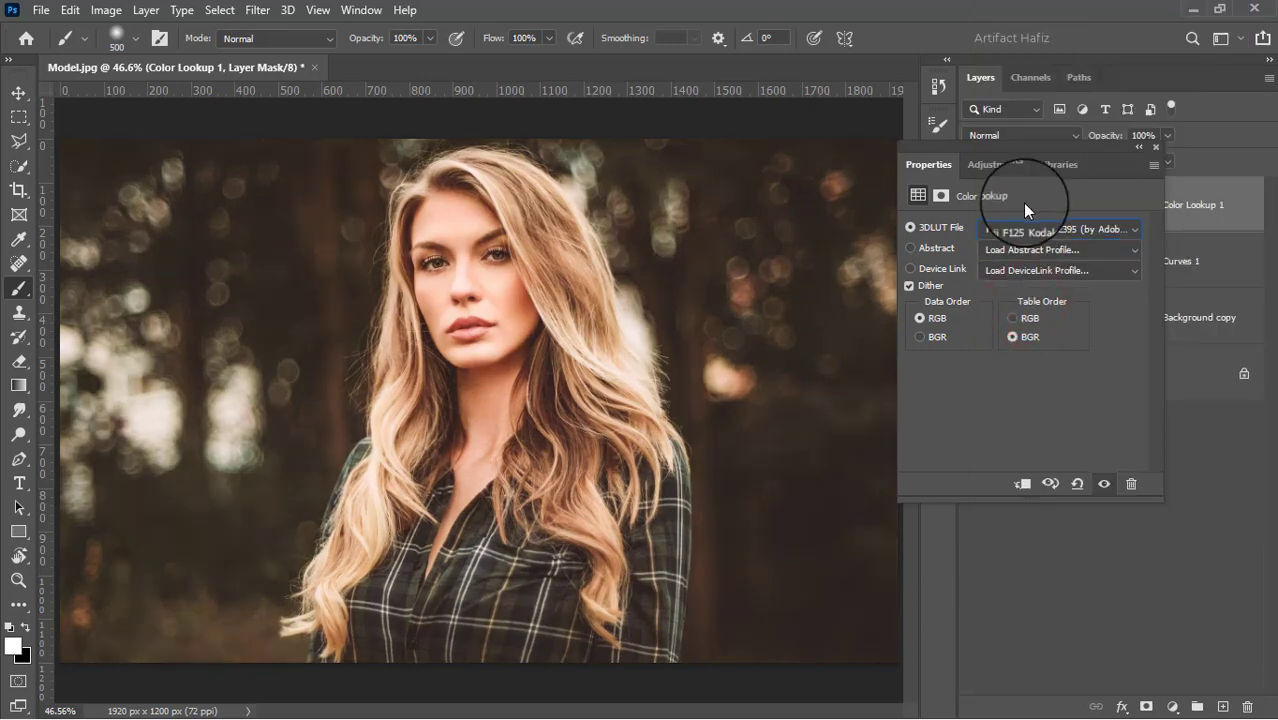
- Apply the Soft_Warming.look 3DLUT file to the Color Lookup layer and close its settings
click(1022, 228)
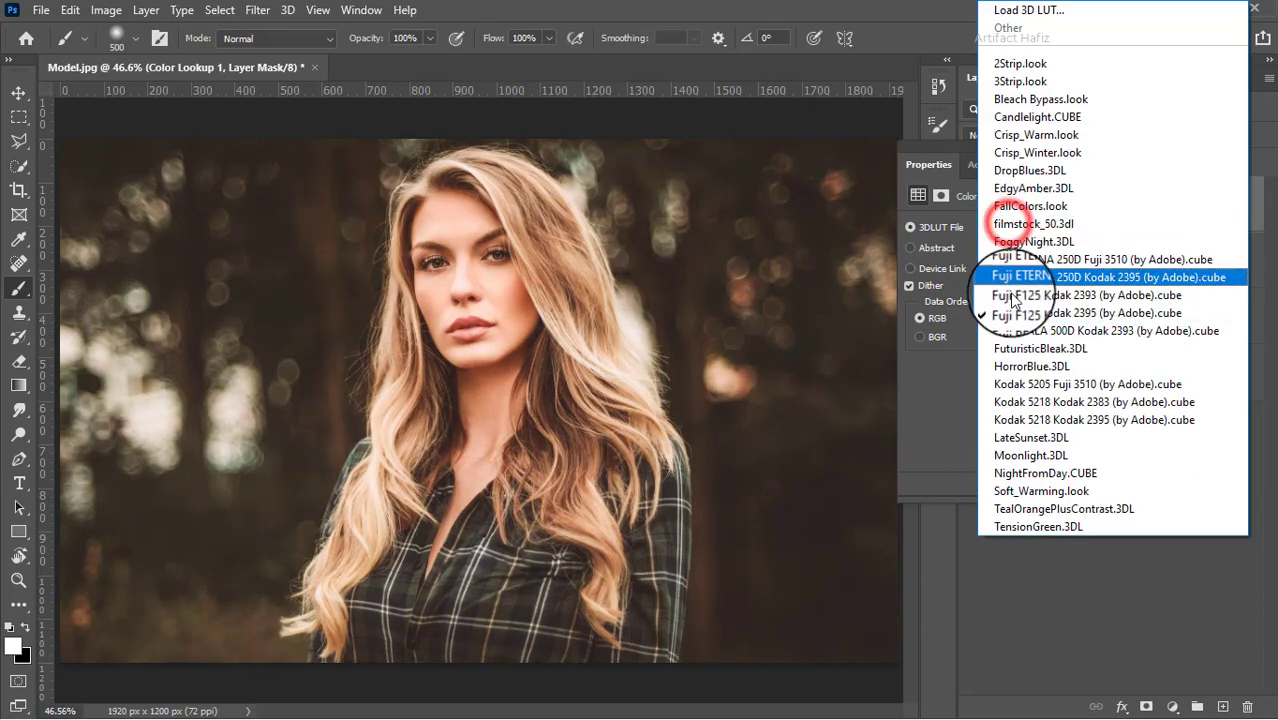
click(1023, 490)
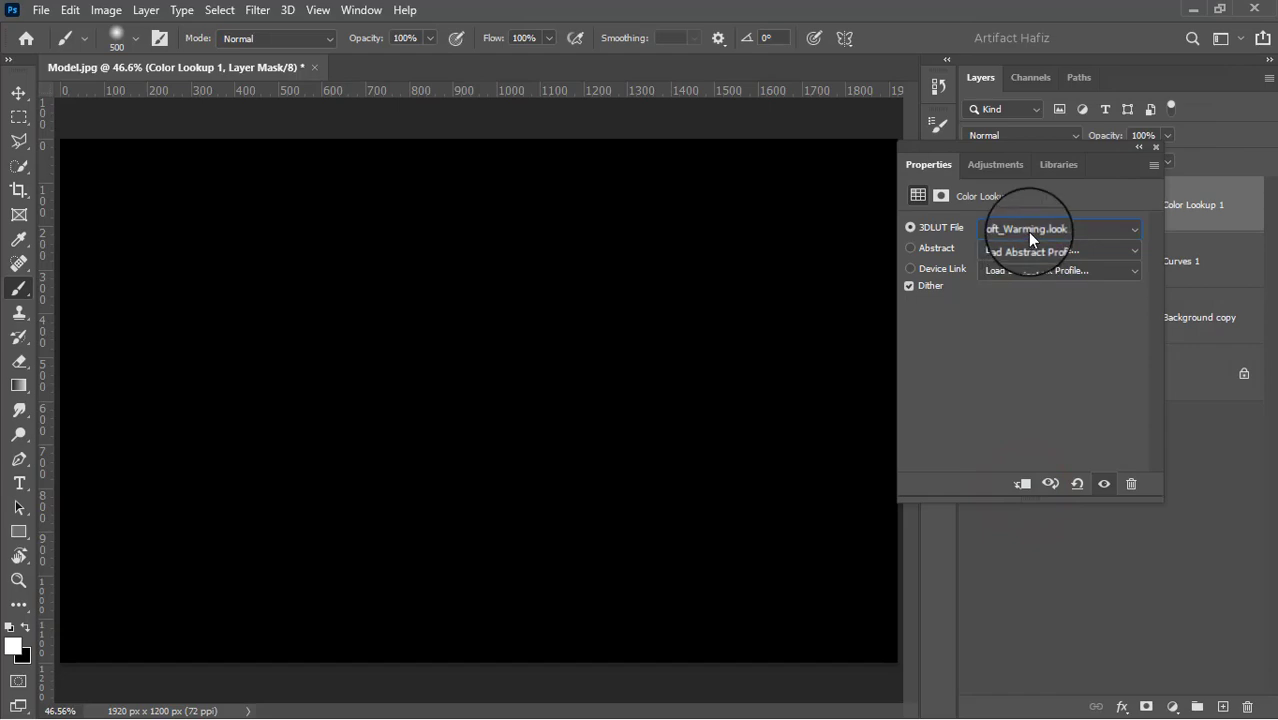
click(1029, 229)
click(1023, 488)
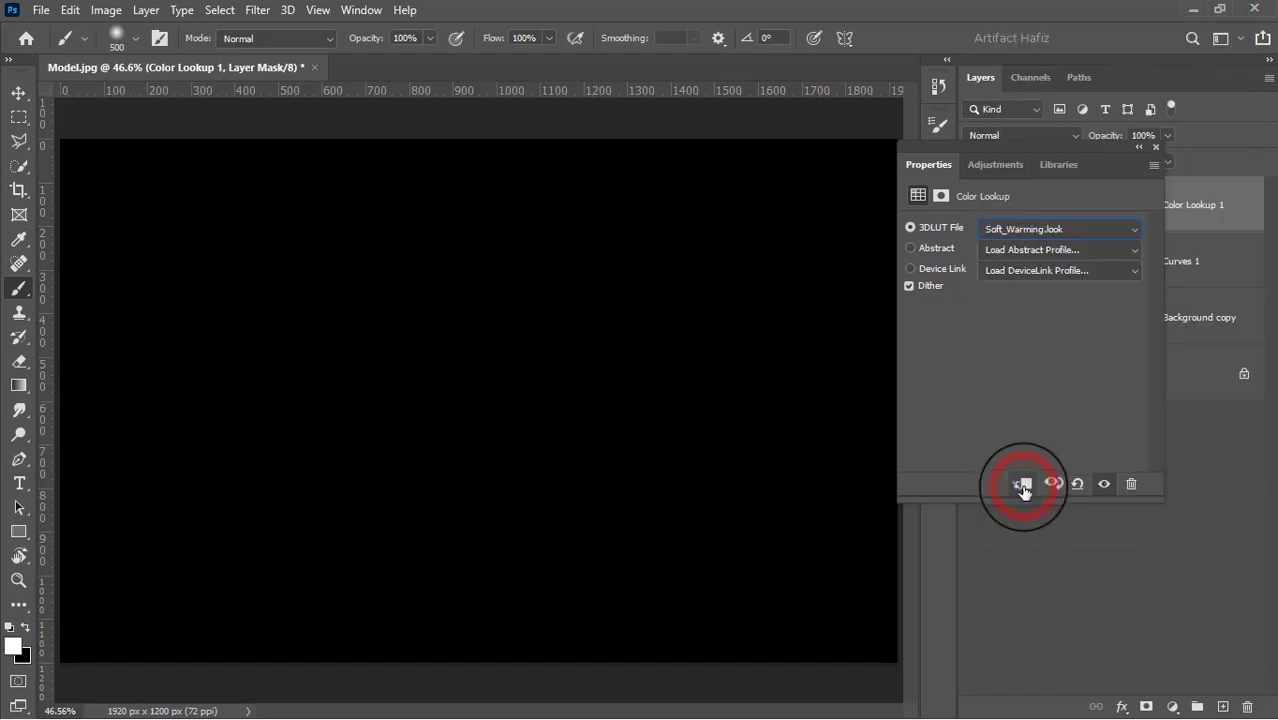
click(1013, 232)
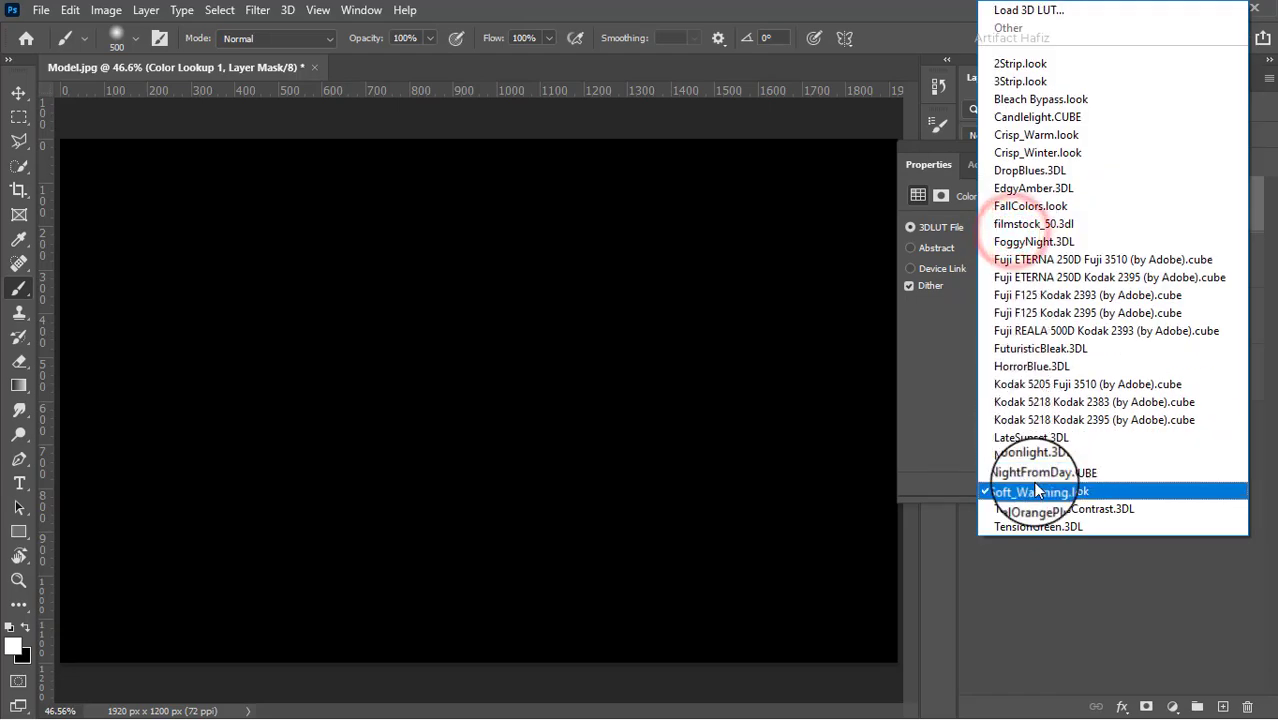
click(1025, 486)
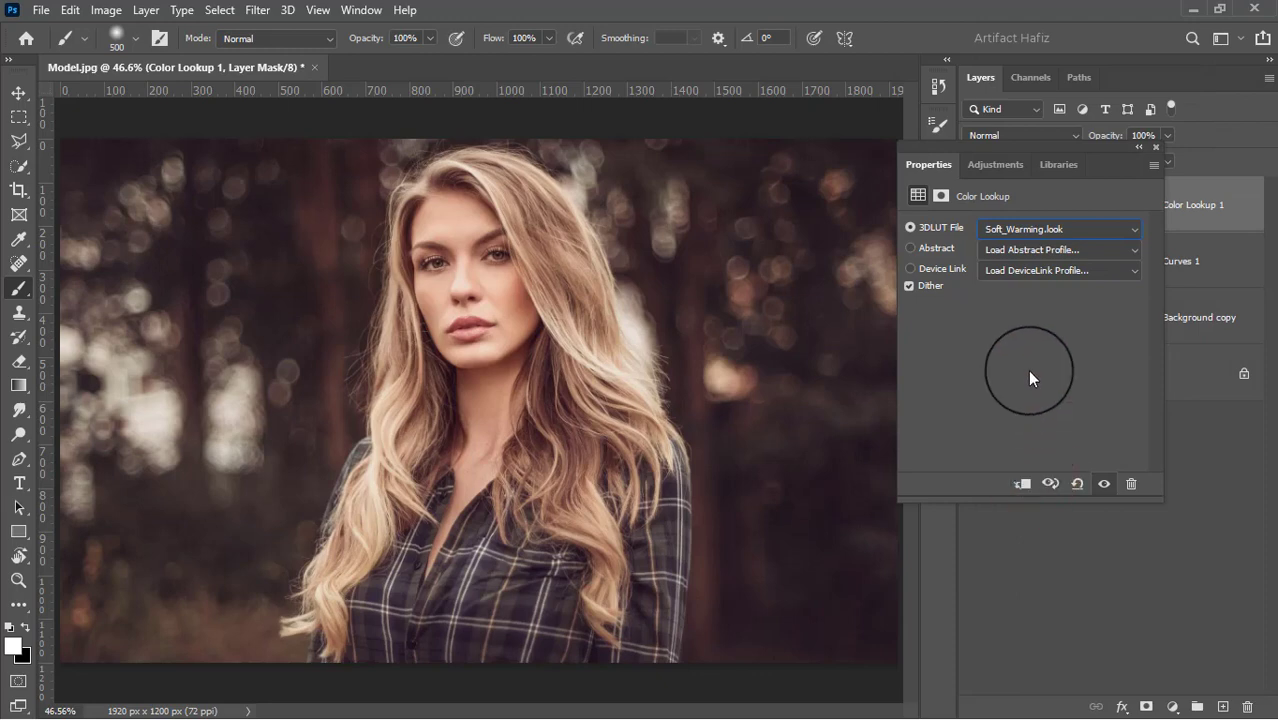
click(1153, 150)
- Compare the portrait with and without the Color Lookup 1 layer and set its opacity to 50%
click(974, 210)
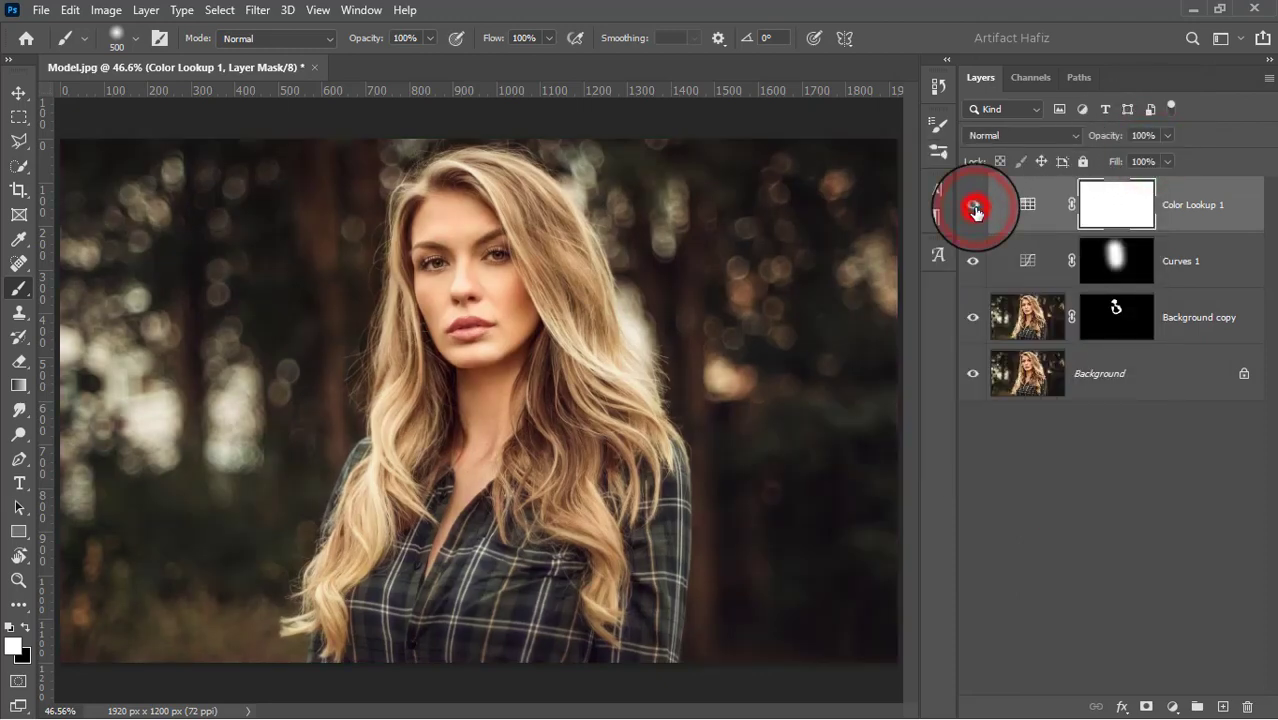
click(974, 210)
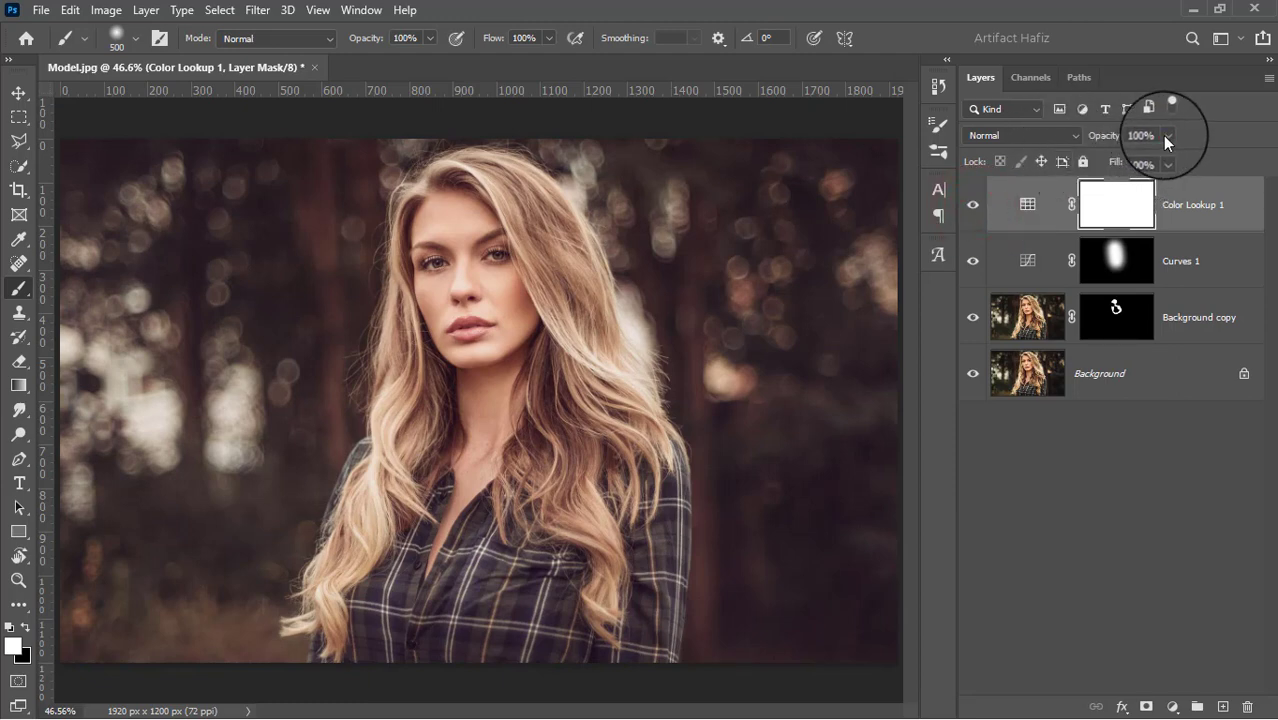
drag(1120, 163, 1136, 148)
click(1138, 136)
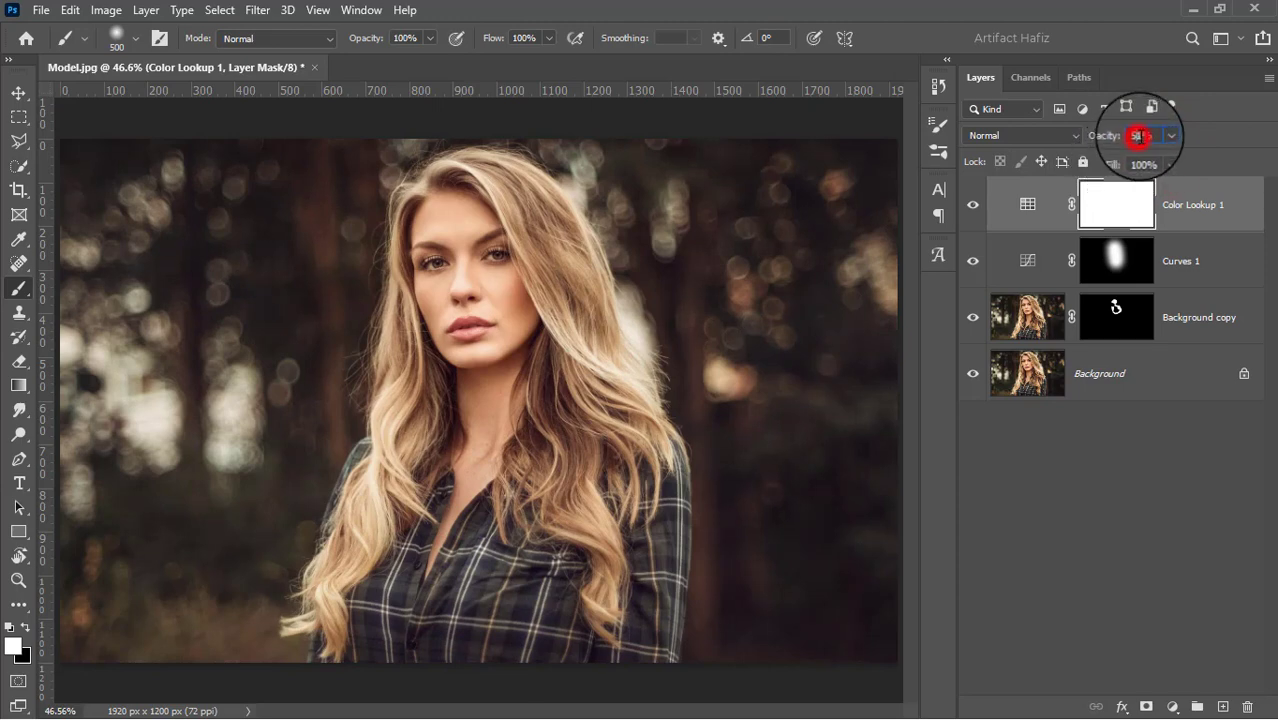
click(1215, 207)
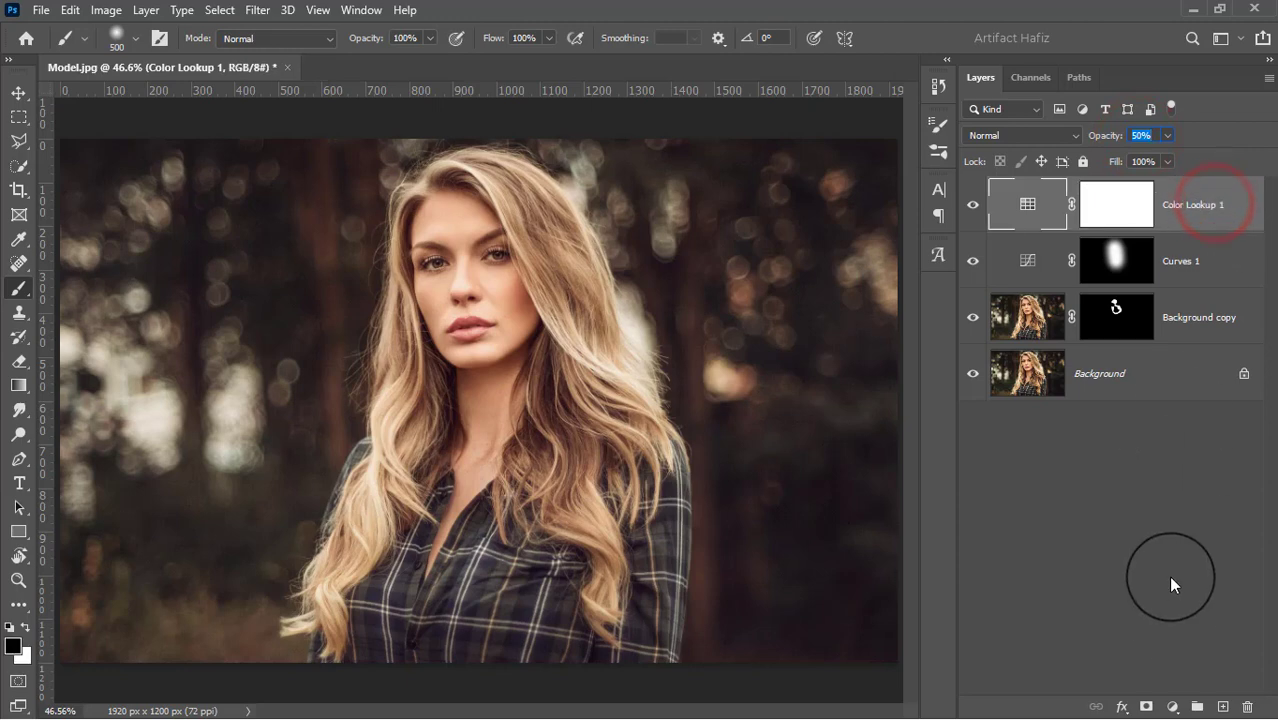
- Add a Levels adjustment layer with the RGB black input at 7 and the white input at 247
click(1176, 703)
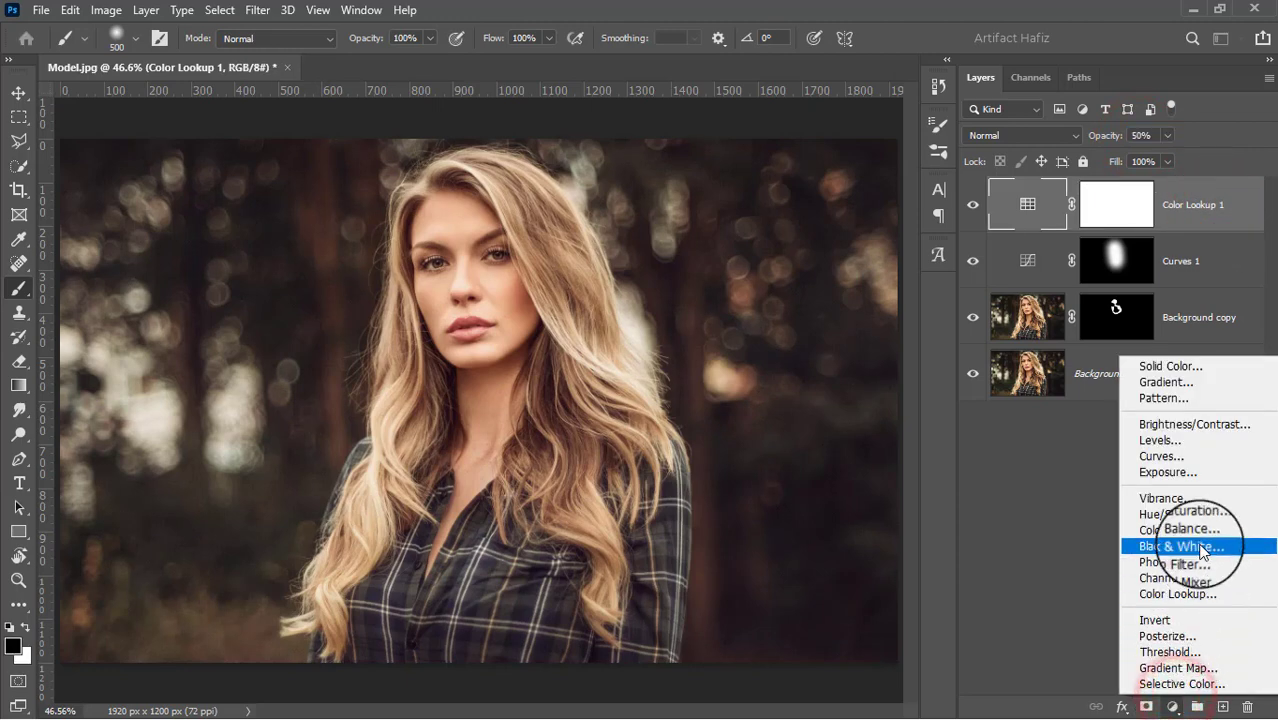
click(1182, 443)
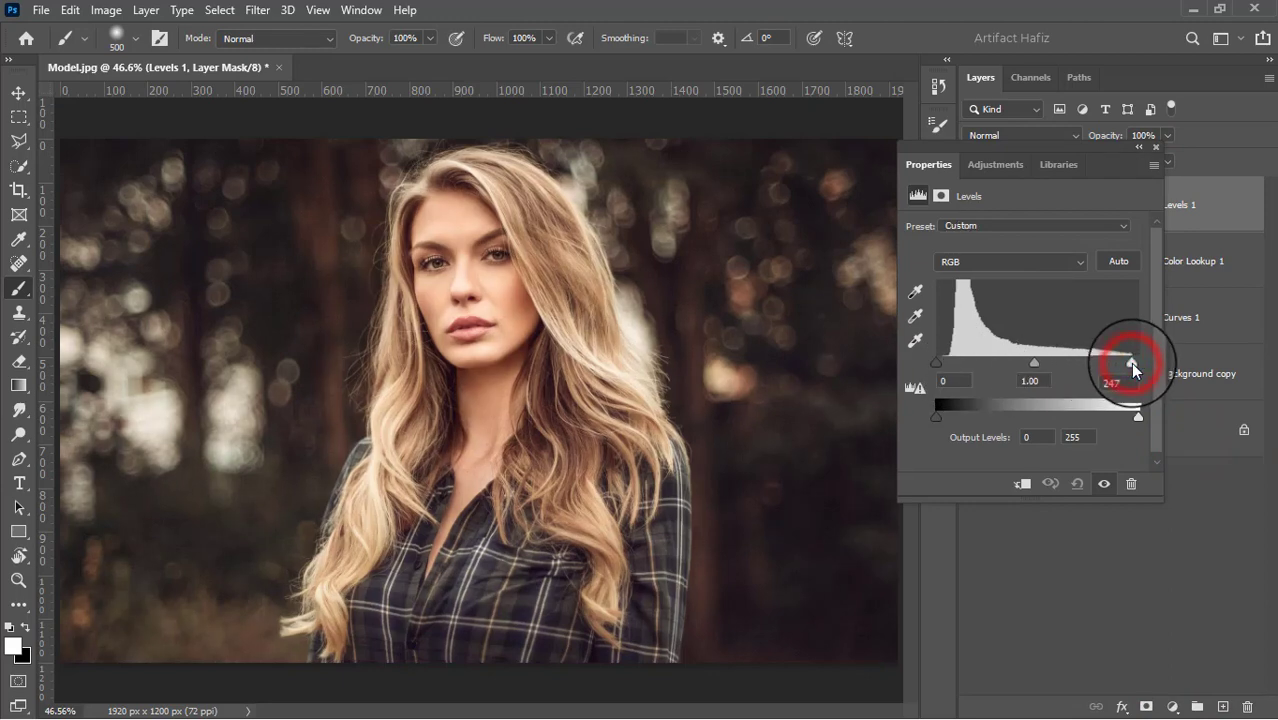
drag(937, 364, 941, 361)
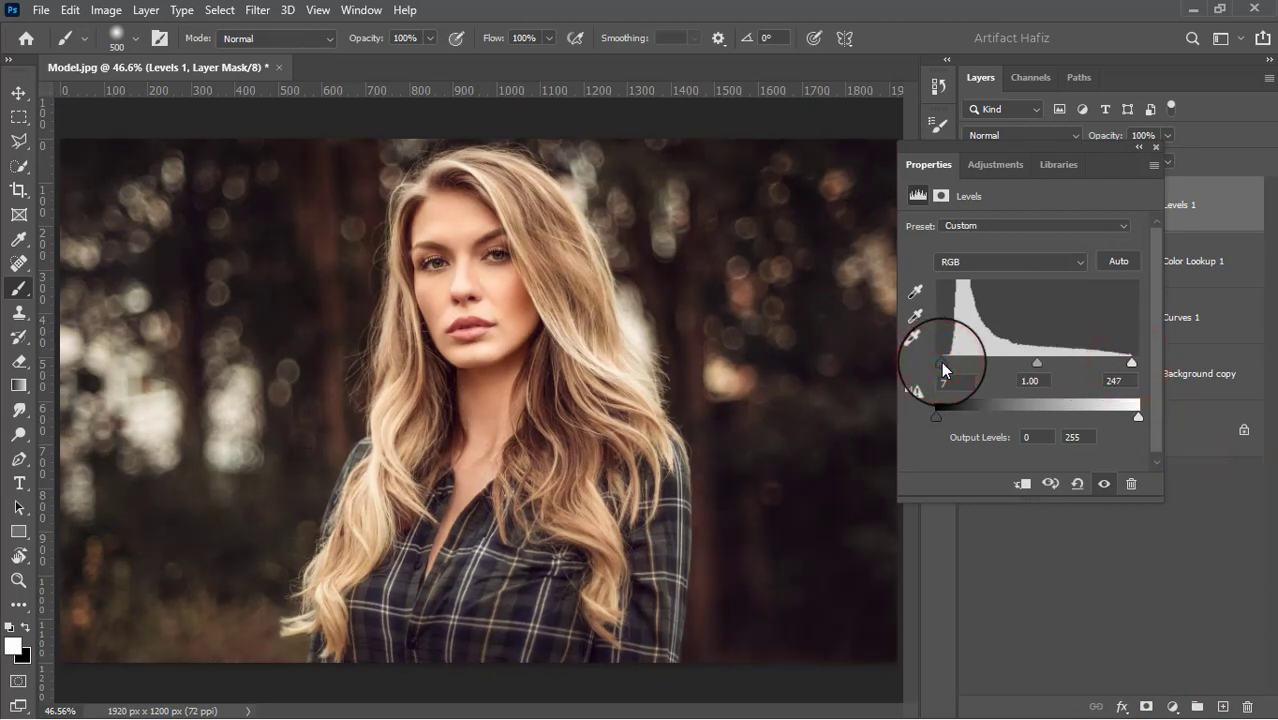
click(1157, 148)
- Add a Brightness/Contrast adjustment layer and set its brightness to -31
click(1172, 706)
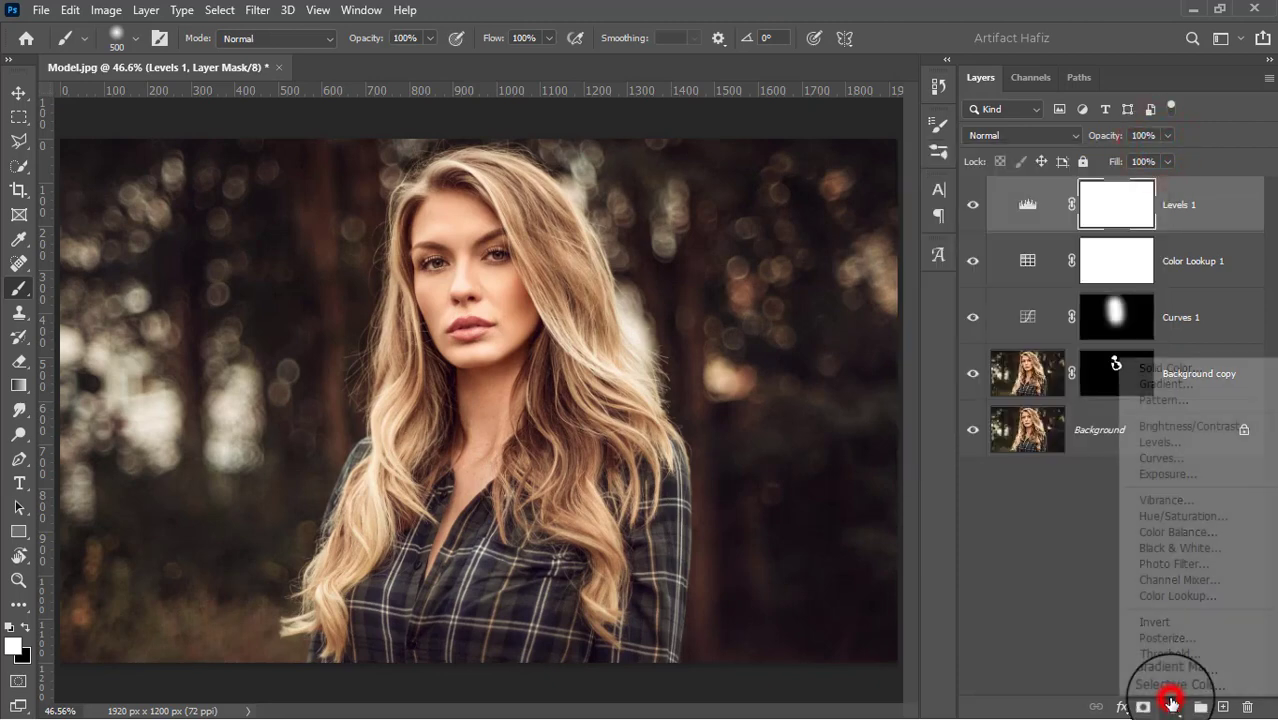
click(1158, 423)
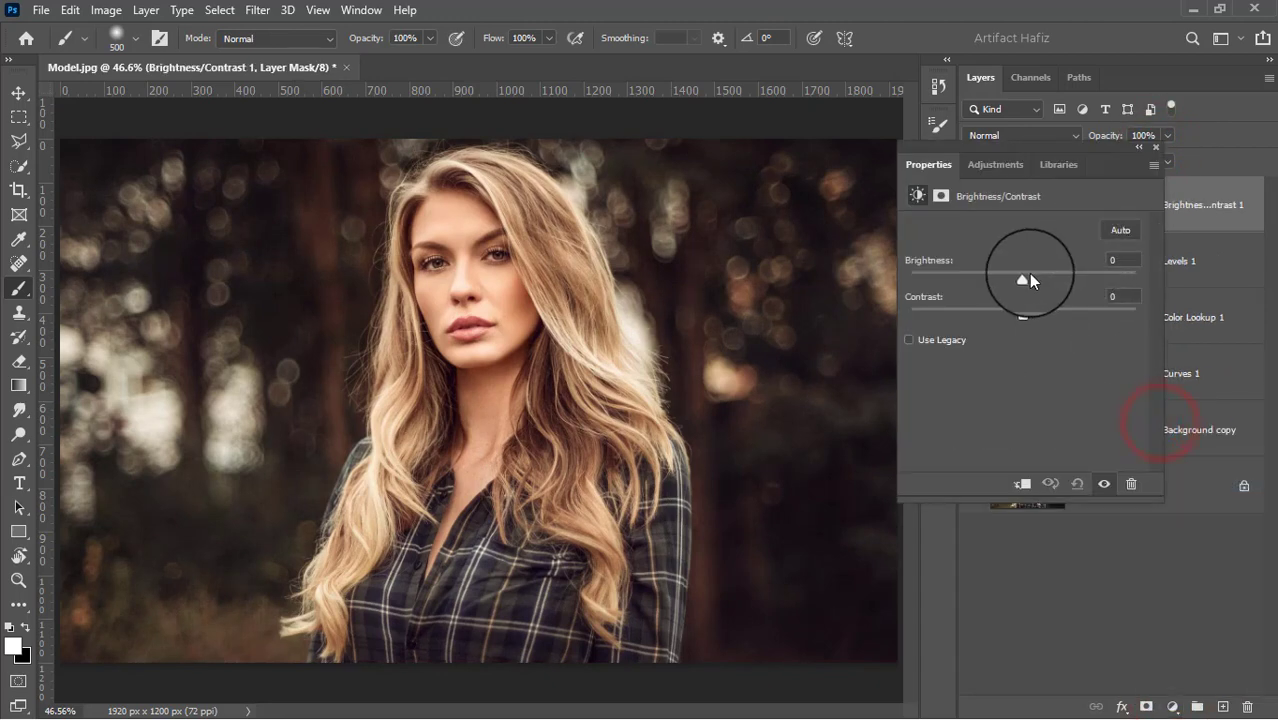
drag(1018, 280, 999, 277)
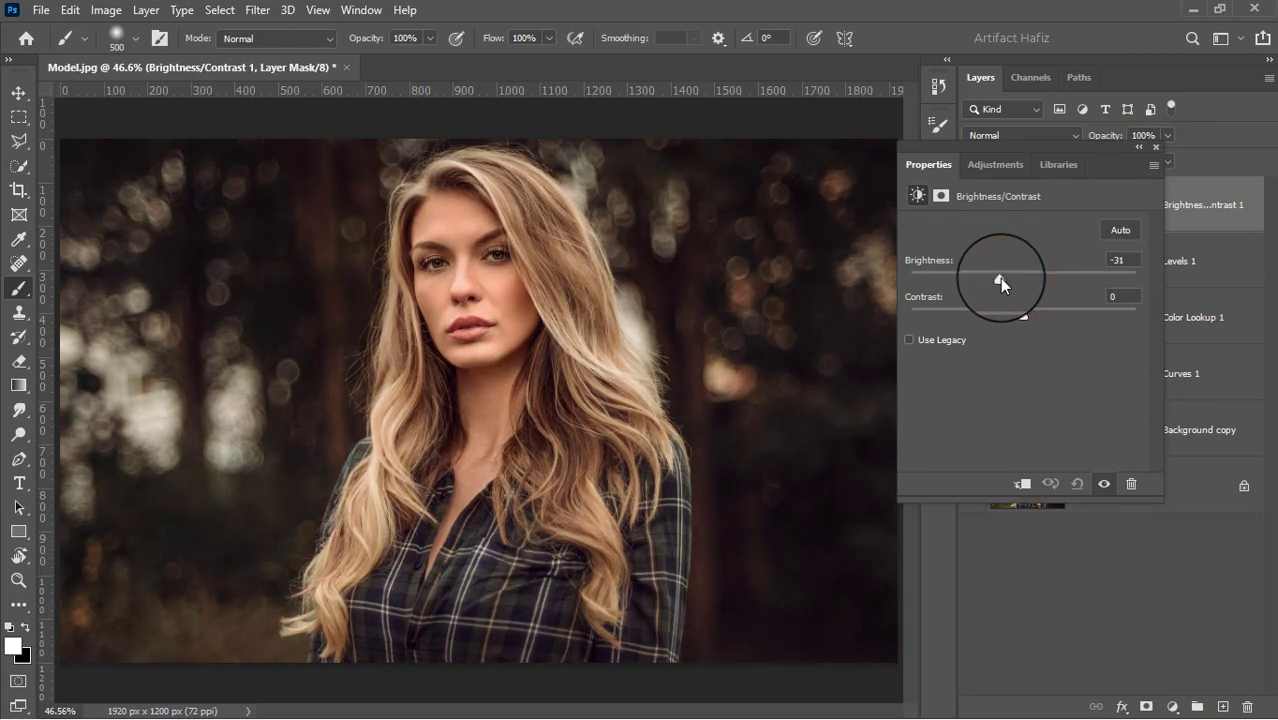
- Close the Brightness/Contrast settings, stamp all visible layers into a new top layer, and convert that layer for smart filters
click(1156, 148)
key(ctrl+alt+shift+e)
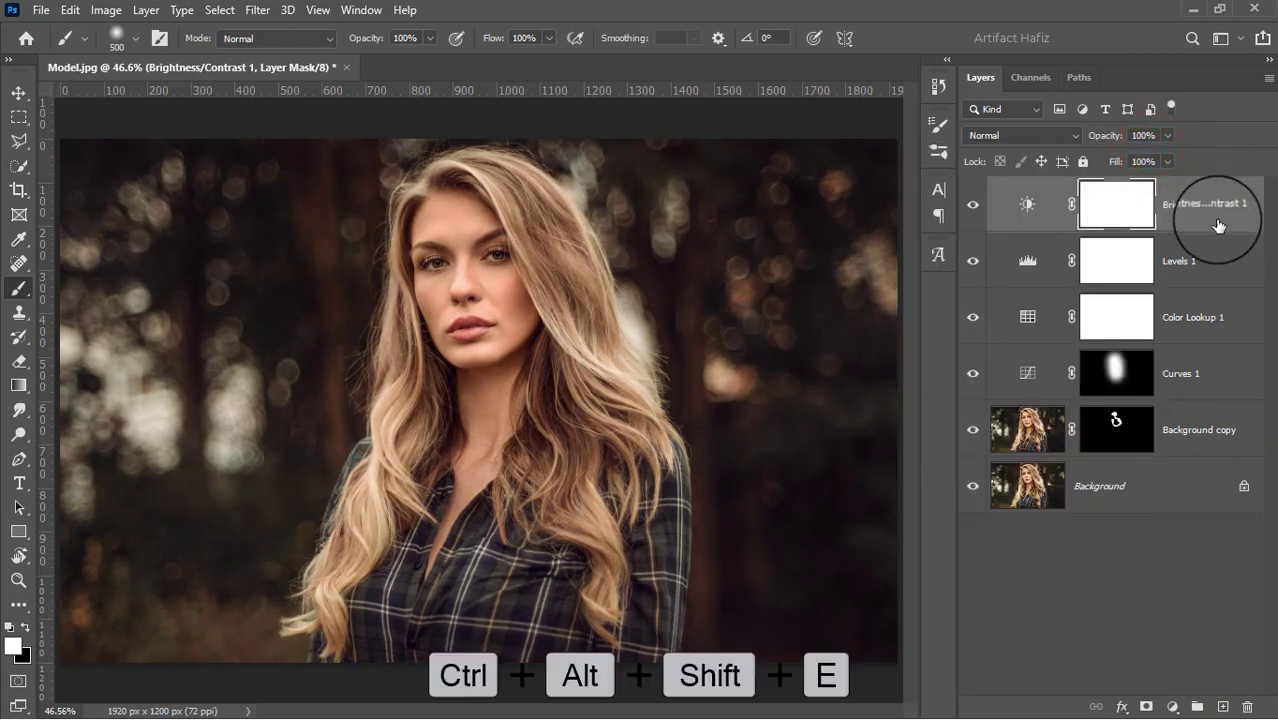
click(262, 10)
click(275, 57)
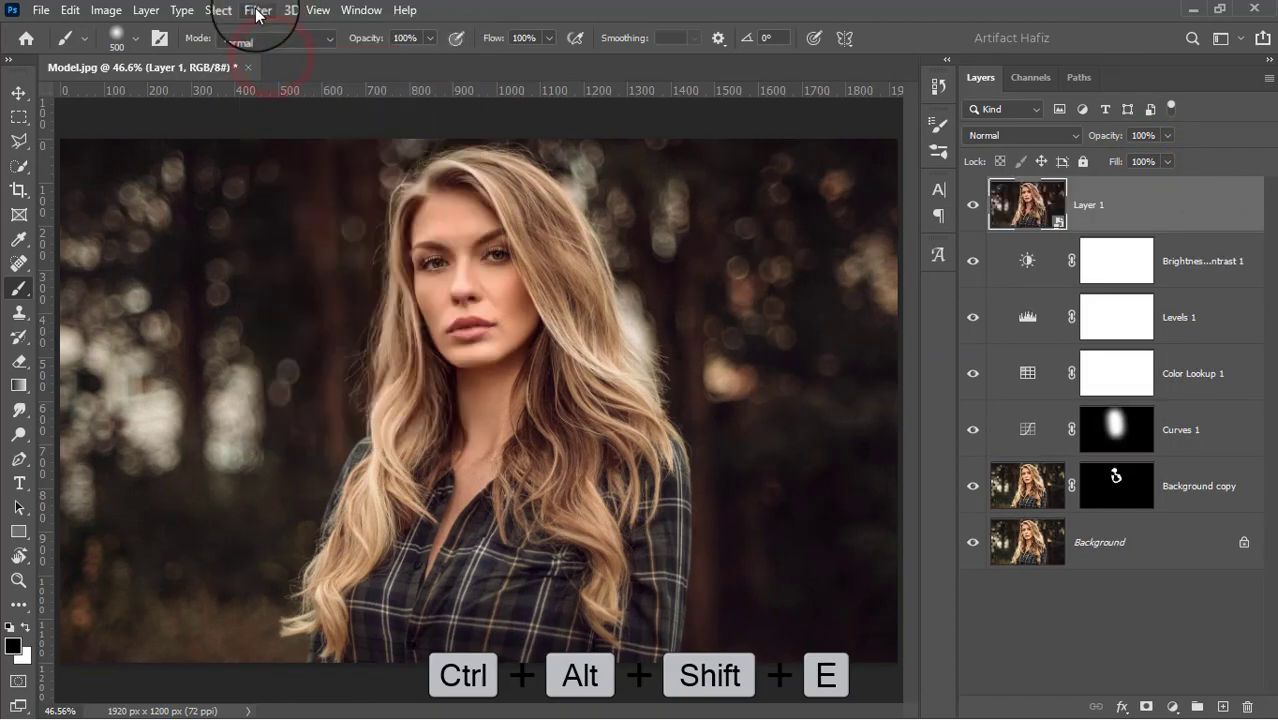
- Open the Camera Raw Filter on the stamped layer and set Temperature to -6 and Tint to -6
click(256, 11)
click(293, 149)
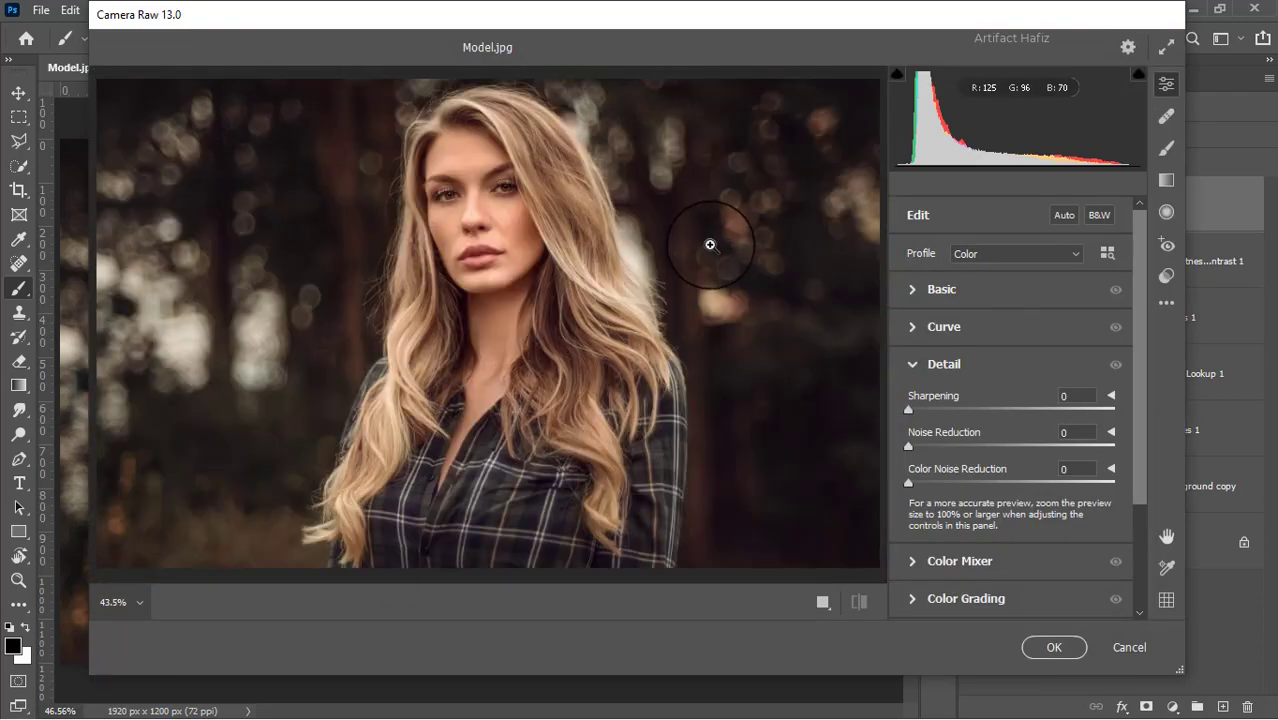
click(913, 290)
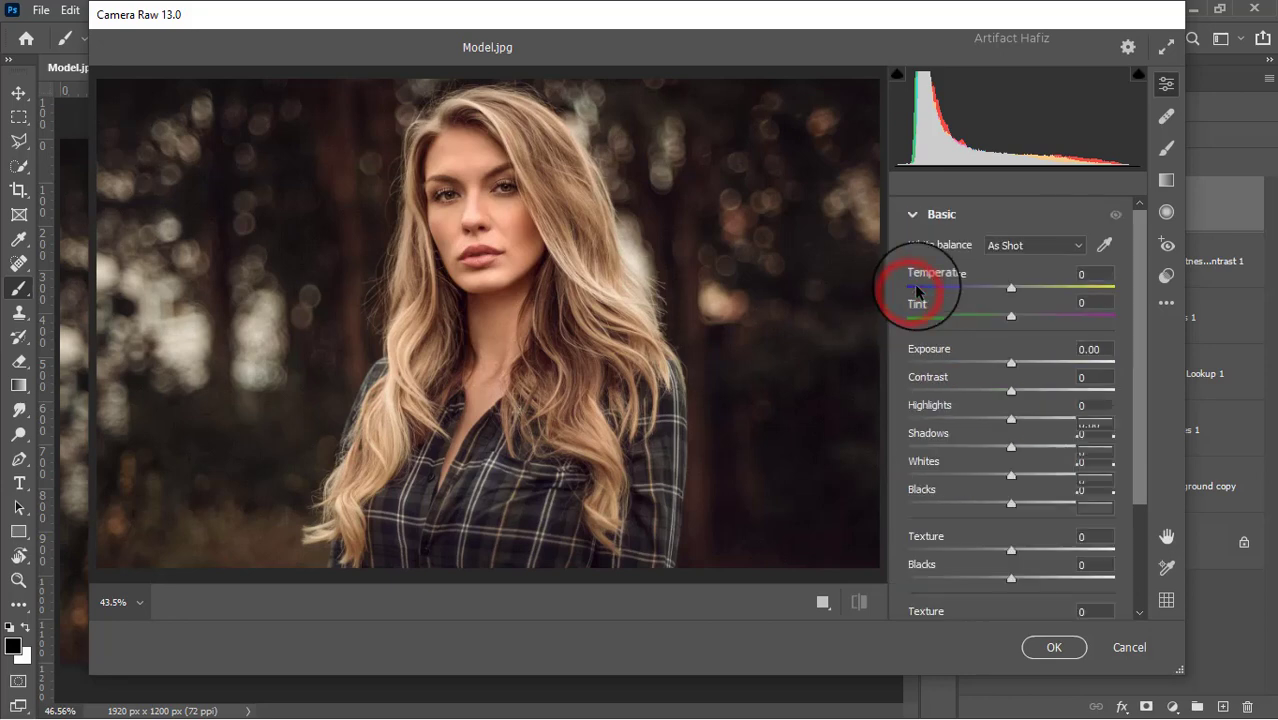
drag(1013, 288, 1004, 302)
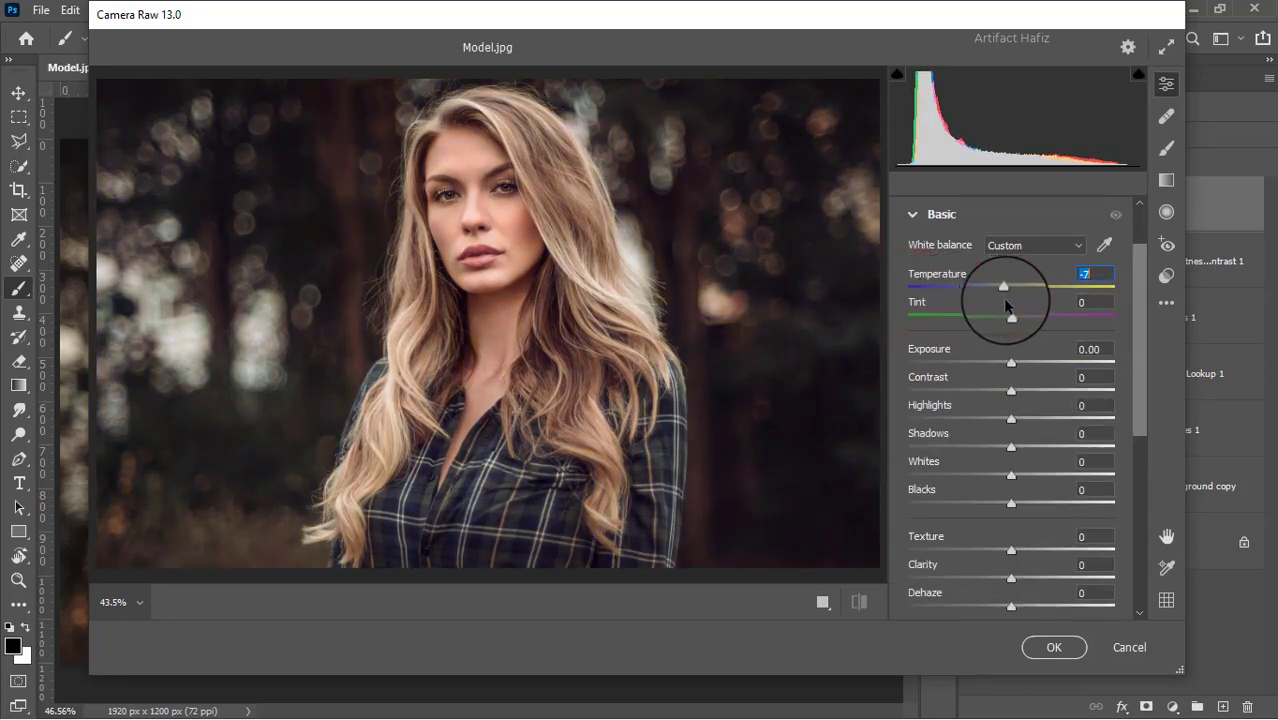
click(1013, 317)
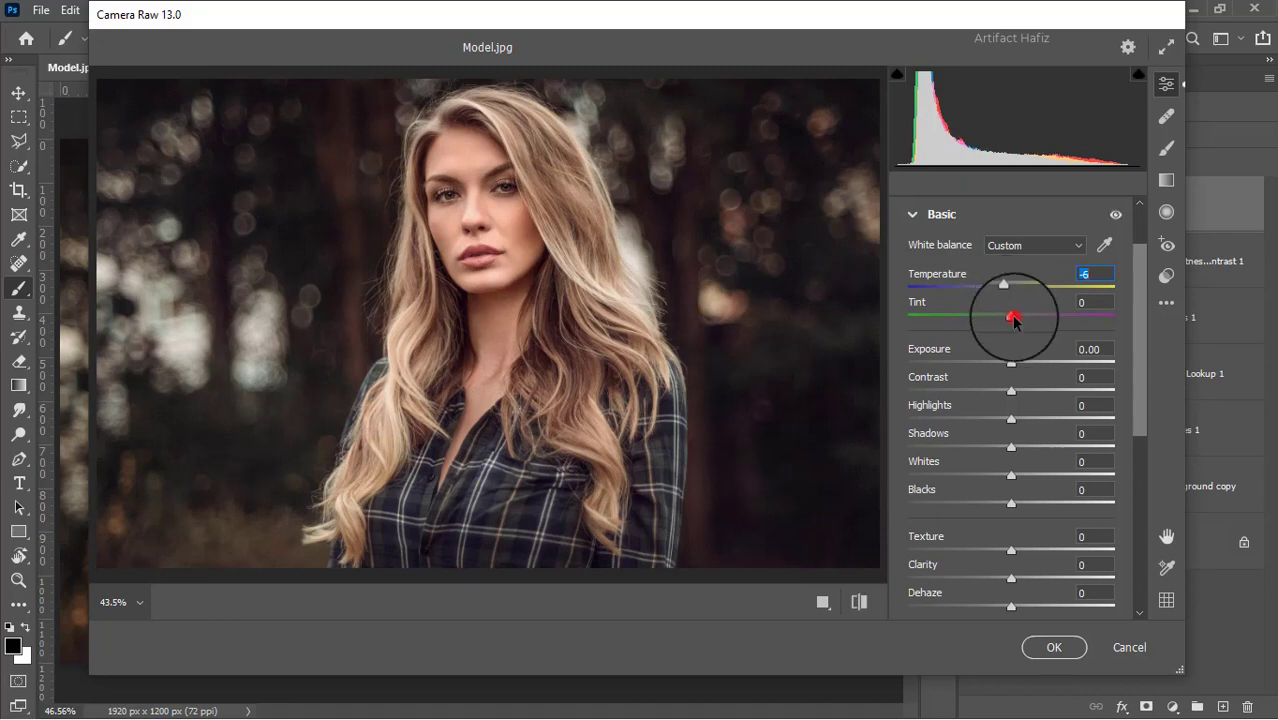
drag(1021, 319, 1004, 321)
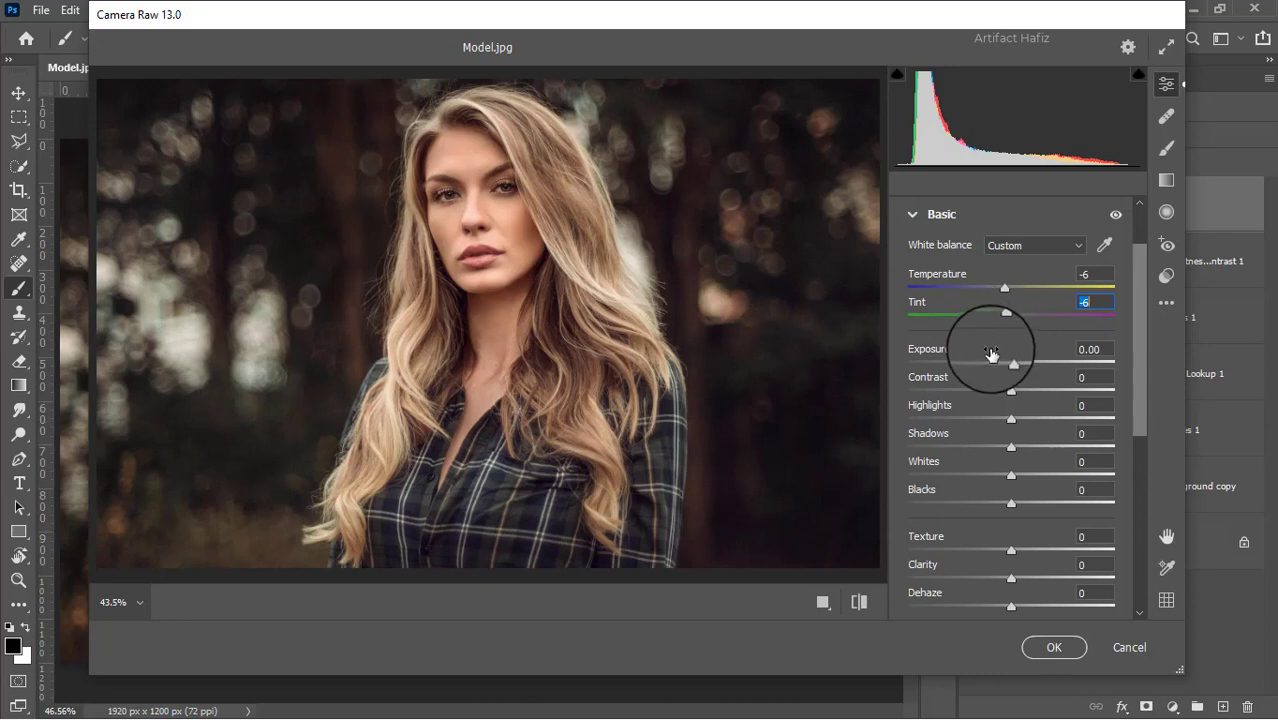
- Set the Basic sliders to Highlights -9, Shadows +5, Whites +16, Blacks +11, Texture +5 and Clarity +20
drag(1012, 417, 1021, 504)
scroll(1017, 433, down, 1)
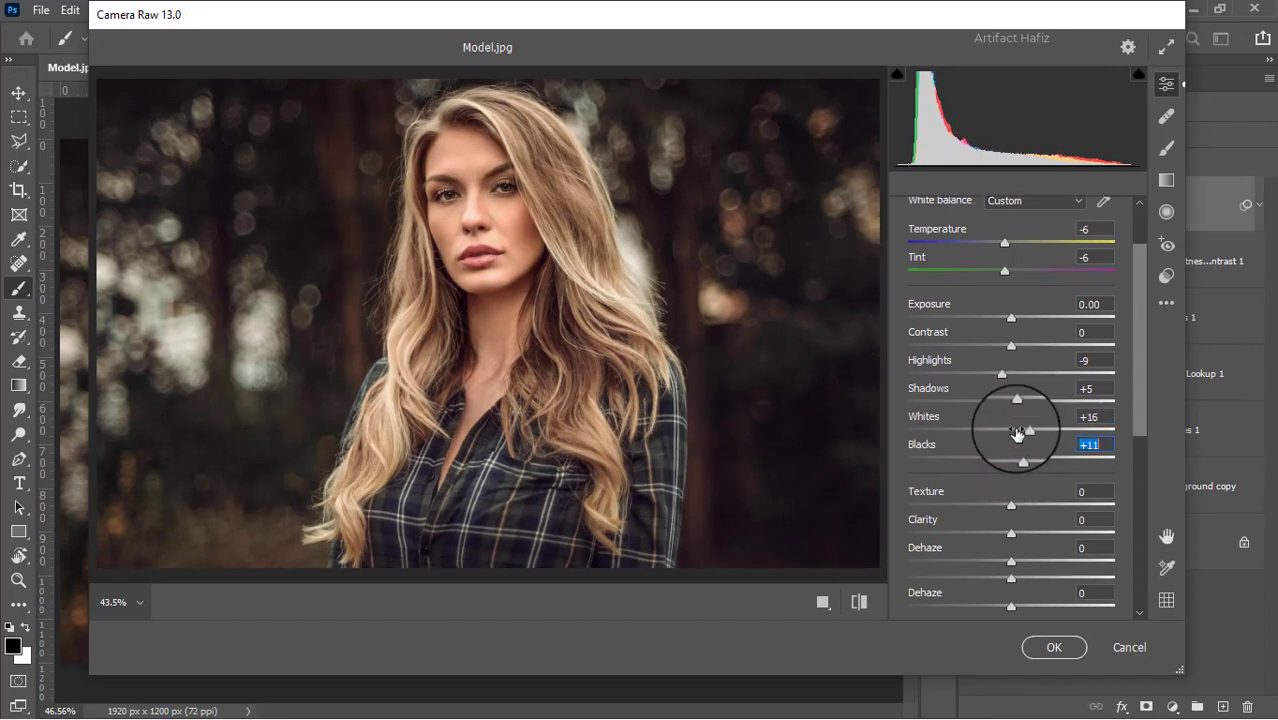
scroll(1017, 433, down, 1)
drag(1010, 458, 1032, 488)
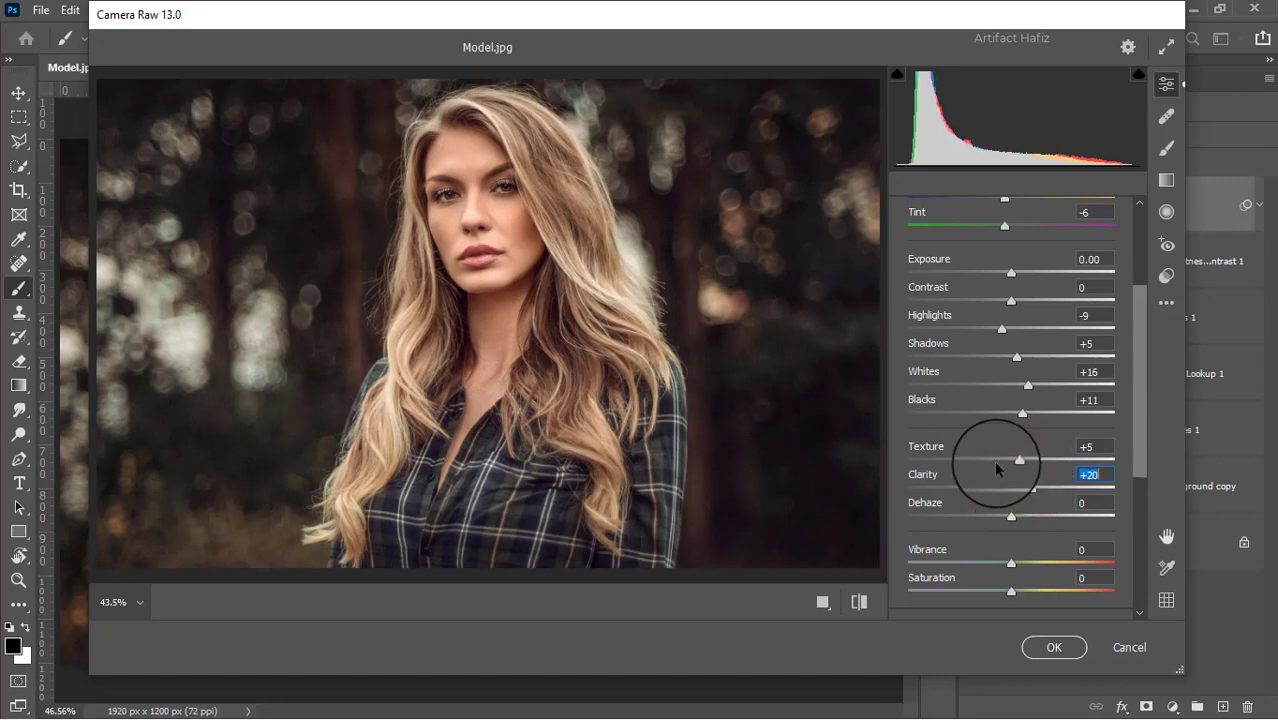
- Set the Camera Raw Vibrance to +19 and Saturation to -10
scroll(1015, 443, down, 2)
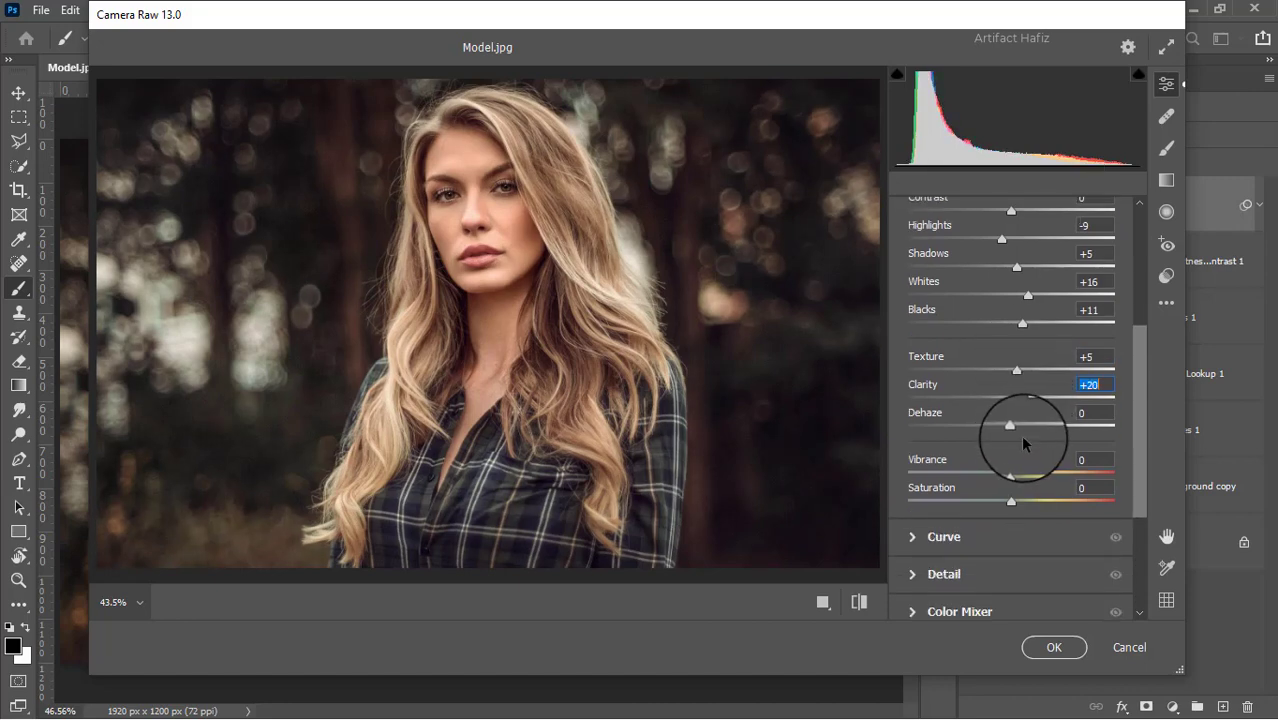
scroll(1020, 435, down, 1)
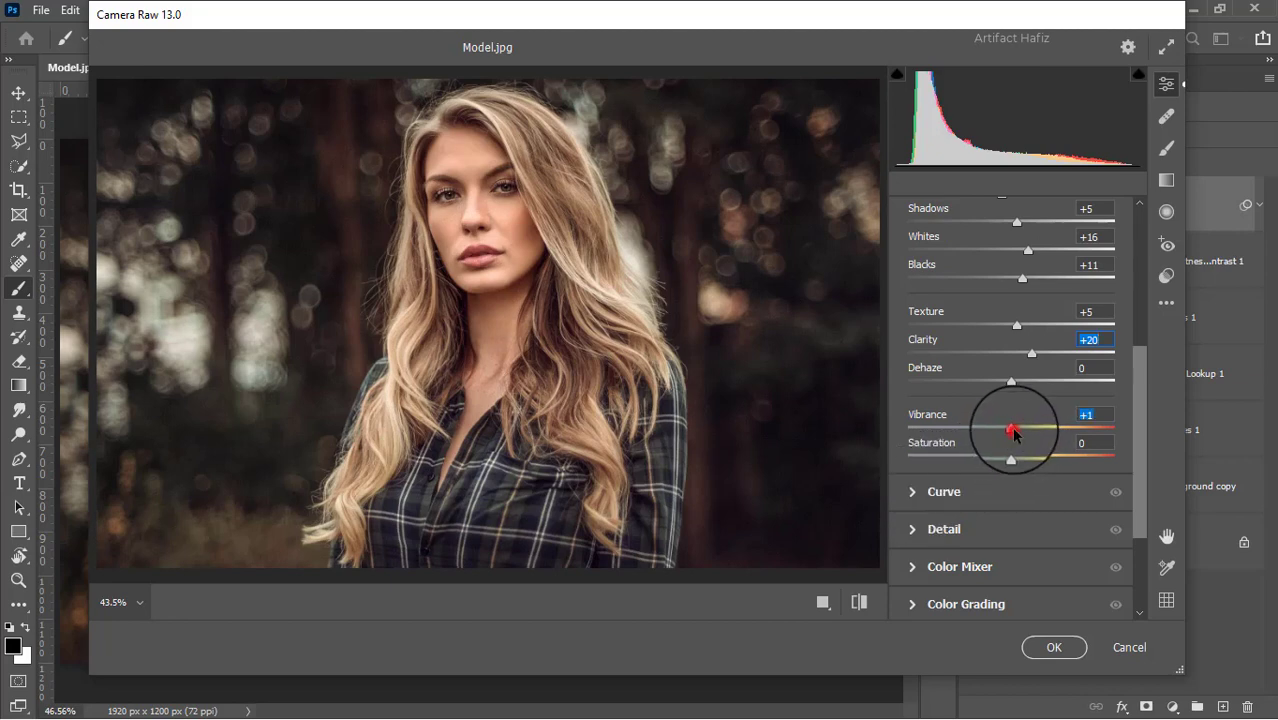
drag(1014, 432, 1001, 456)
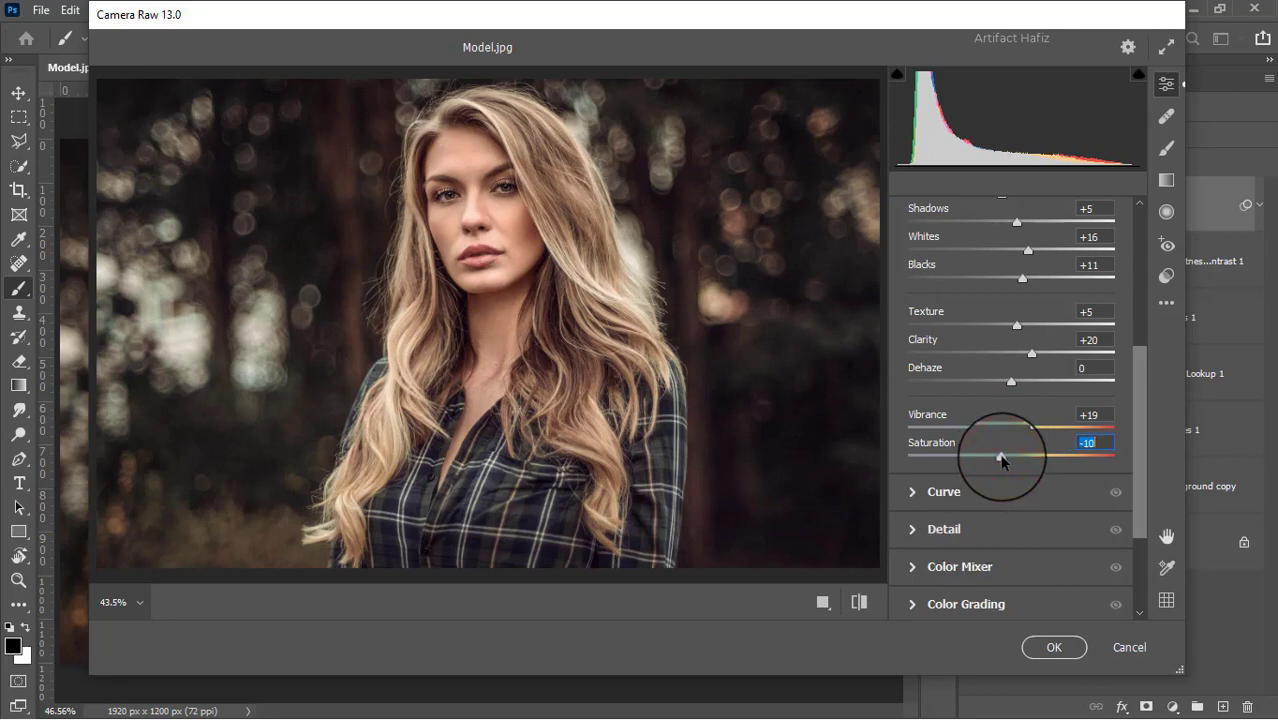
- Lift the black point of the blue channel's point curve to an output of 5
click(915, 500)
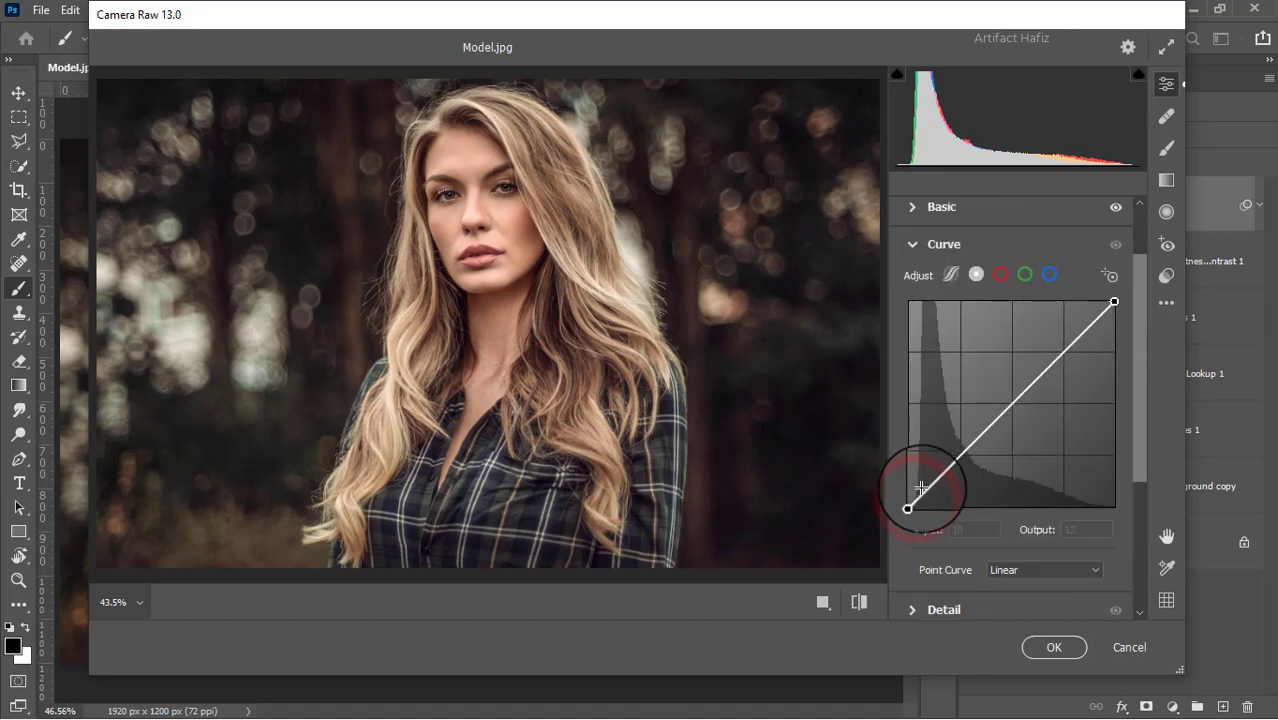
click(1049, 273)
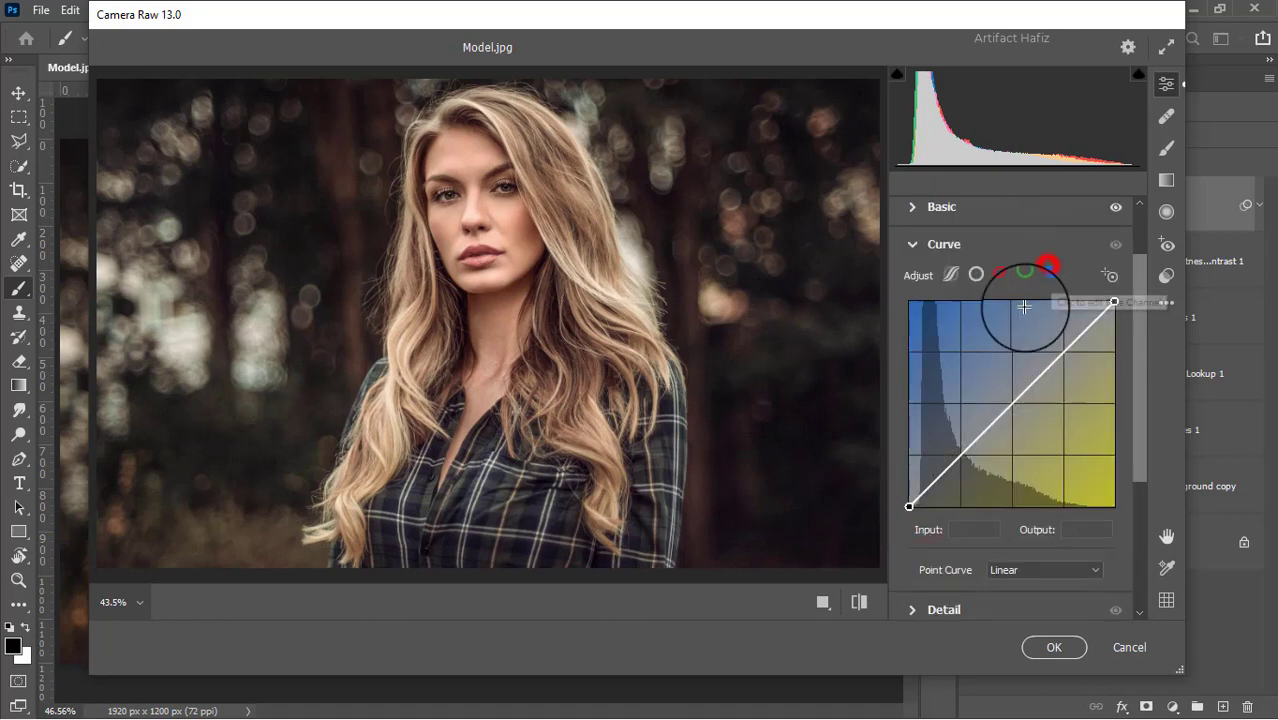
drag(909, 506, 909, 503)
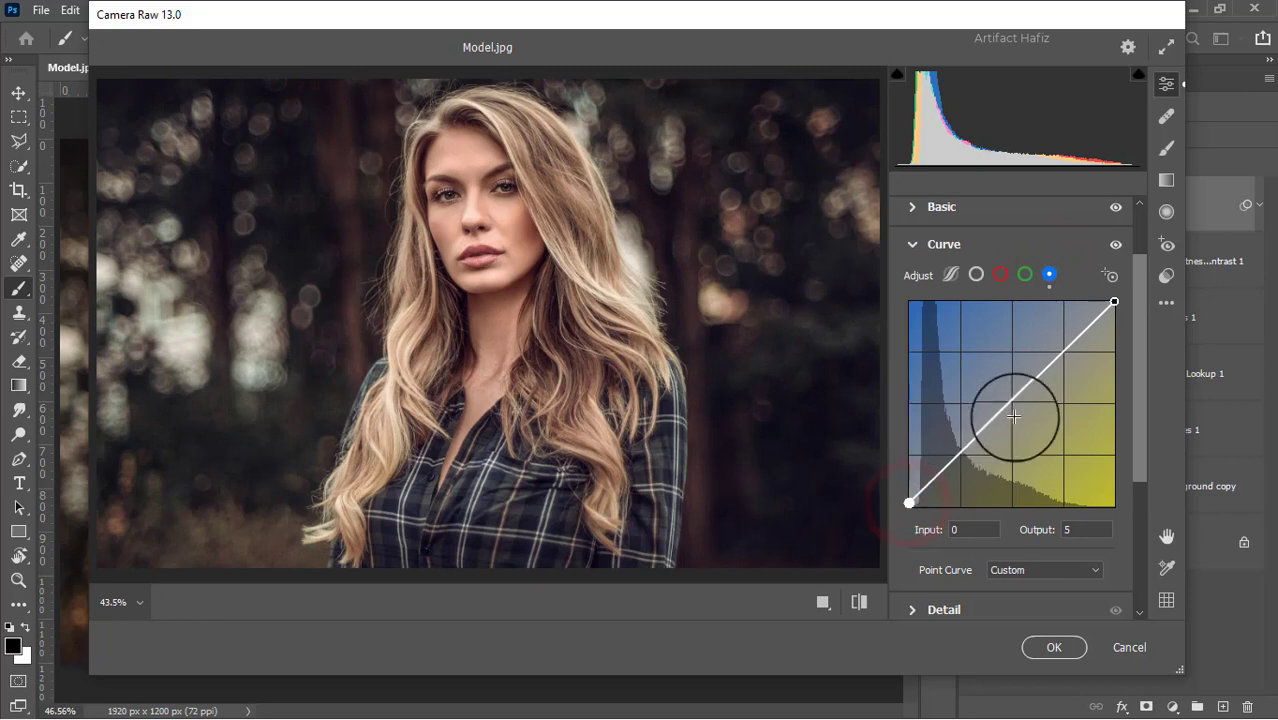
click(1080, 535)
- Set the Detail adjustments to Sharpening 20, Noise Reduction 10 and Color Noise Reduction 5
scroll(907, 528, down, 2)
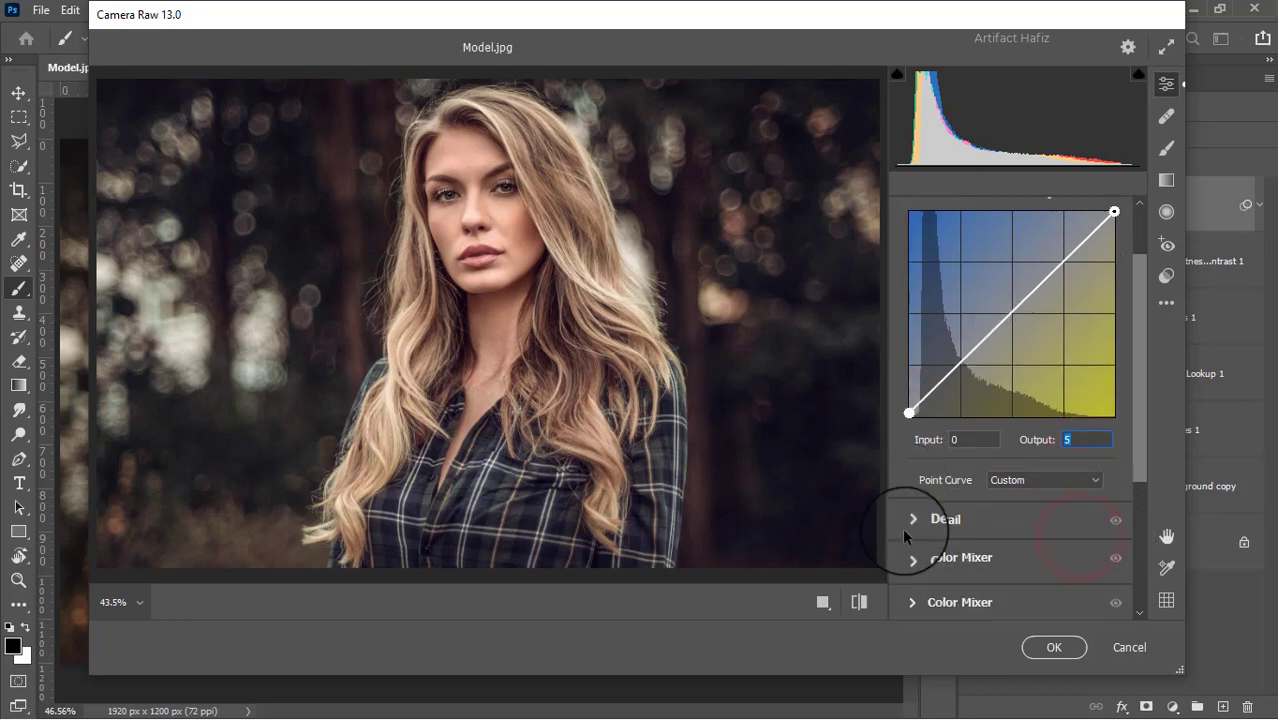
click(912, 518)
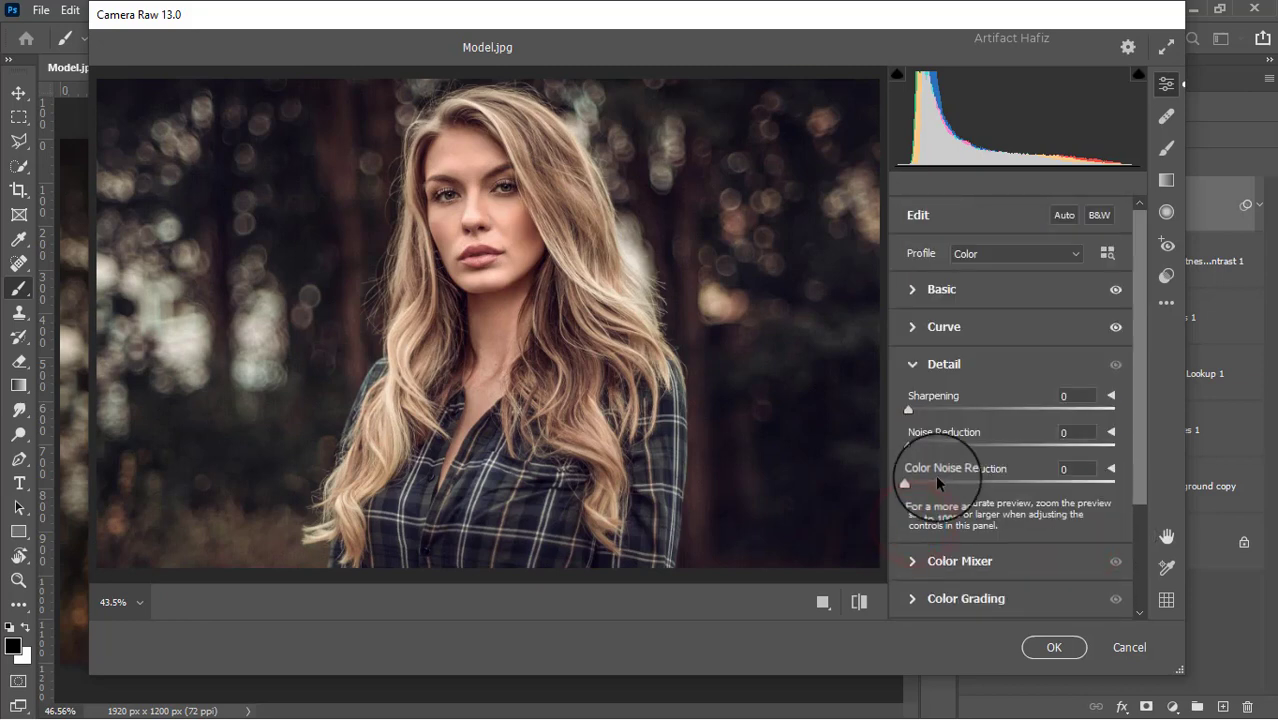
drag(908, 409, 917, 488)
- Set the Color Mixer saturation to Reds +12, Oranges +15, Yellows -13, Greens -15, Aquas +7 and Blues +11
scroll(915, 478, down, 3)
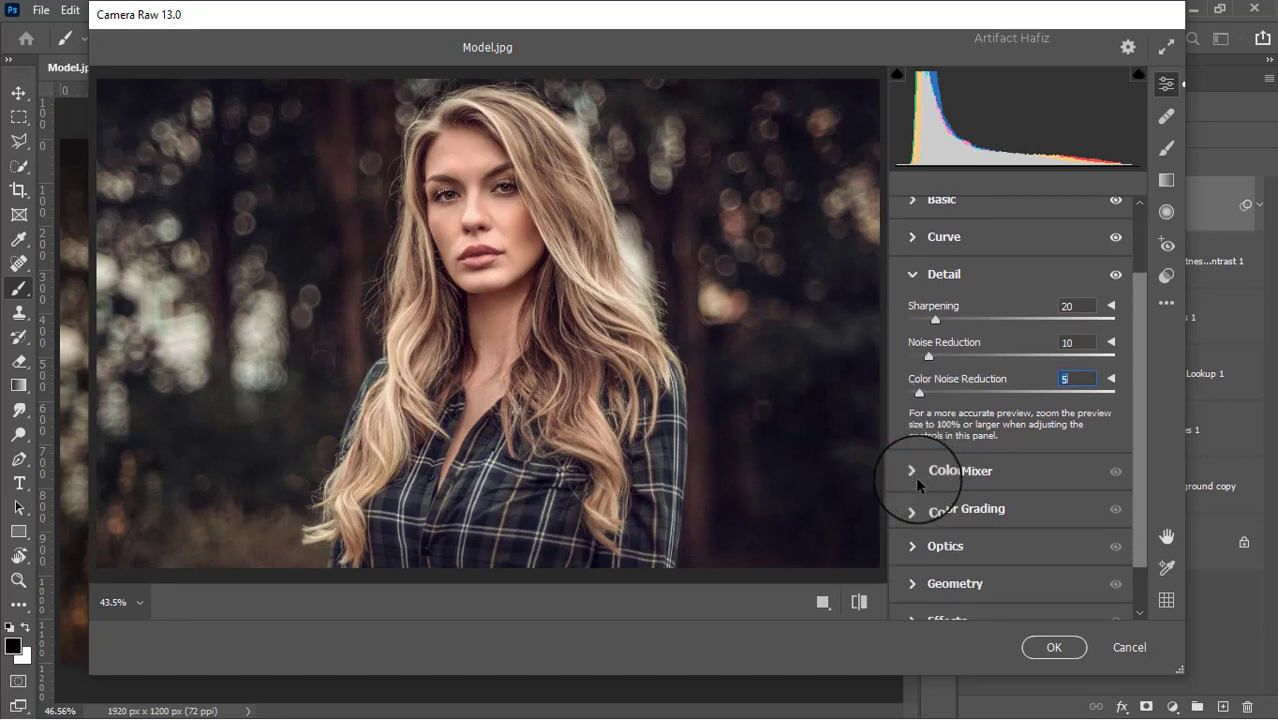
click(916, 474)
click(958, 314)
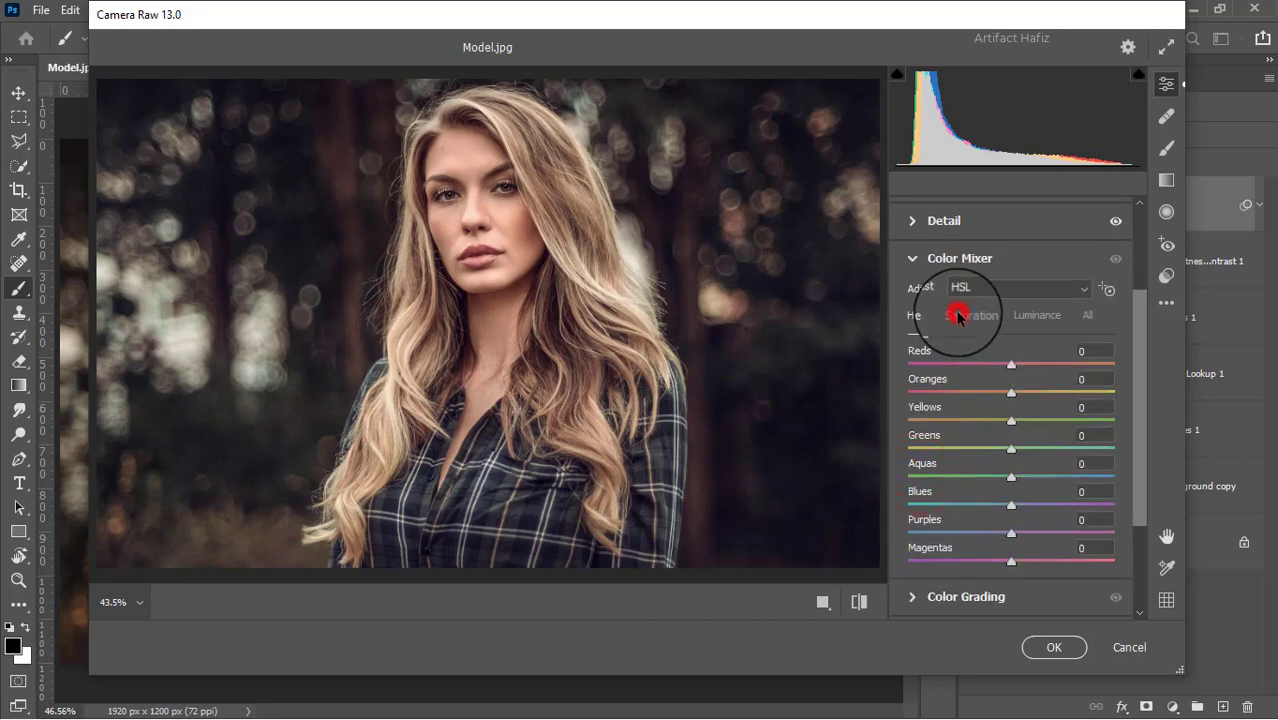
drag(1005, 362, 1022, 505)
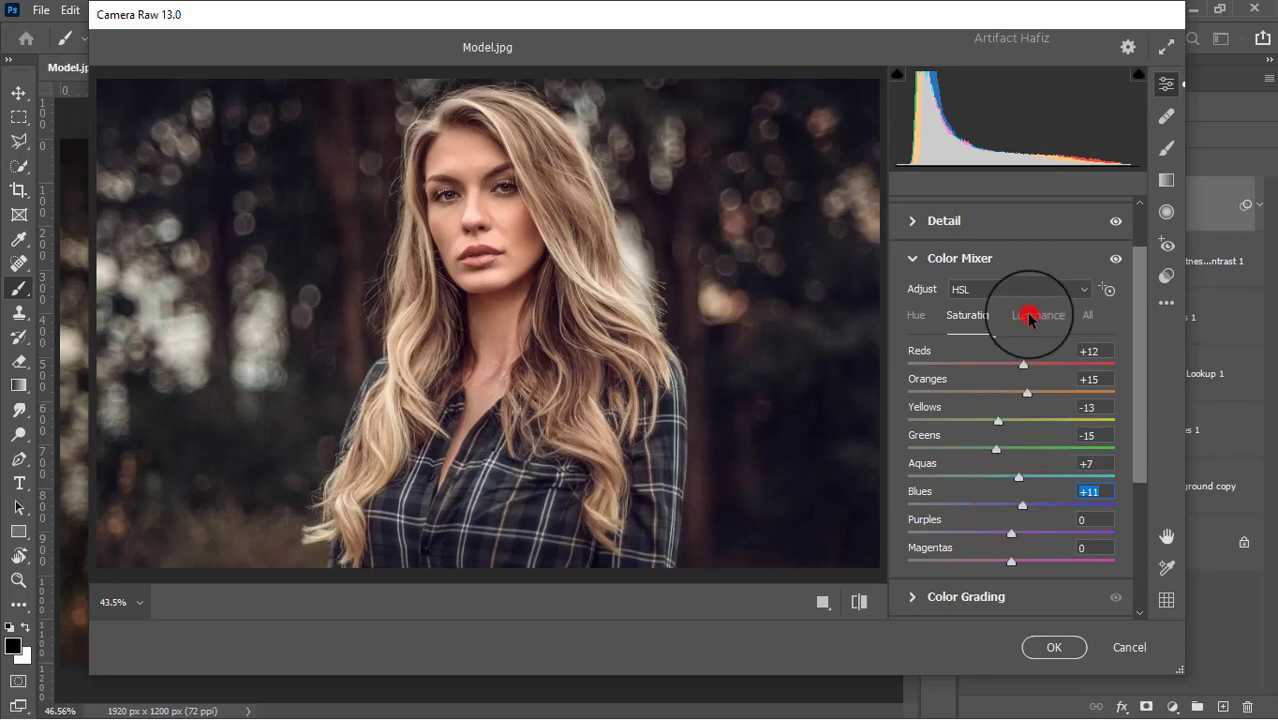
- Set the Color Mixer luminance to Reds +2, Oranges -3 and Yellows +13
click(1029, 318)
click(1011, 364)
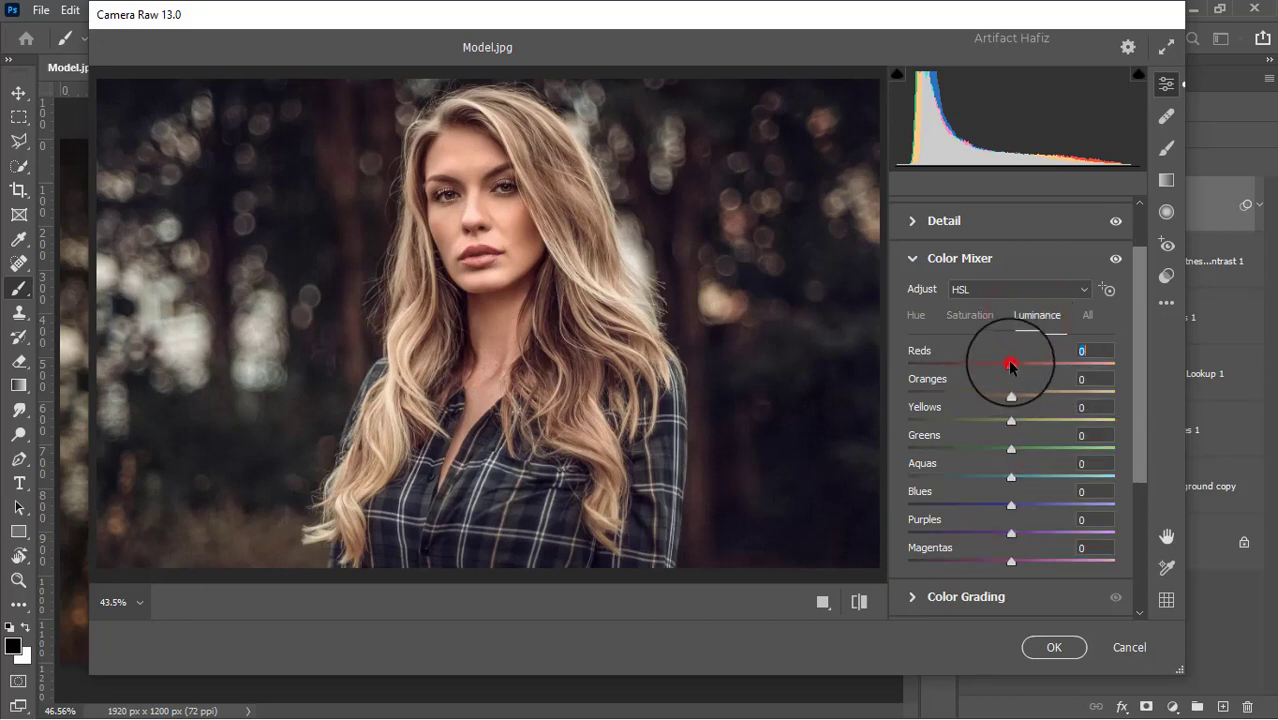
mouse_move(1011, 364)
mouse_down()
mouse_move(1049, 360)
mouse_move(951, 368)
mouse_move(1010, 384)
mouse_up()
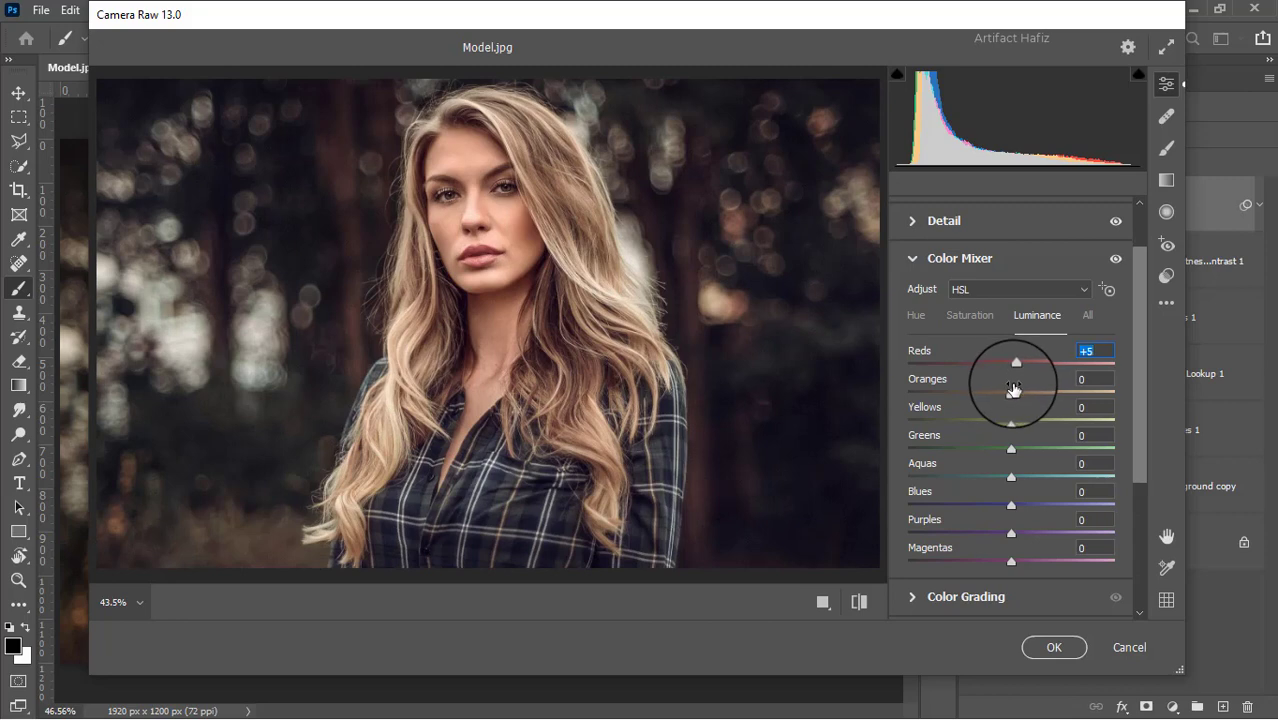
click(1017, 366)
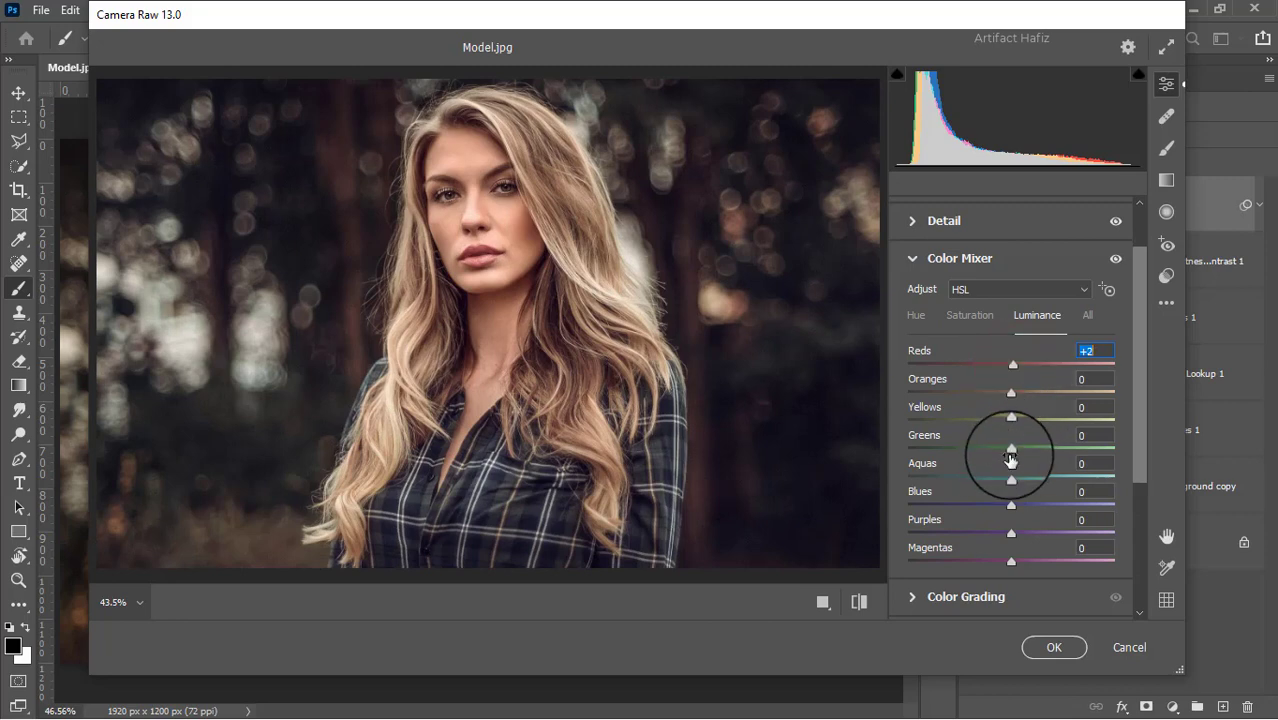
mouse_move(1010, 425)
mouse_down()
mouse_move(1087, 422)
mouse_move(1004, 422)
mouse_move(1058, 436)
mouse_move(1020, 431)
mouse_up()
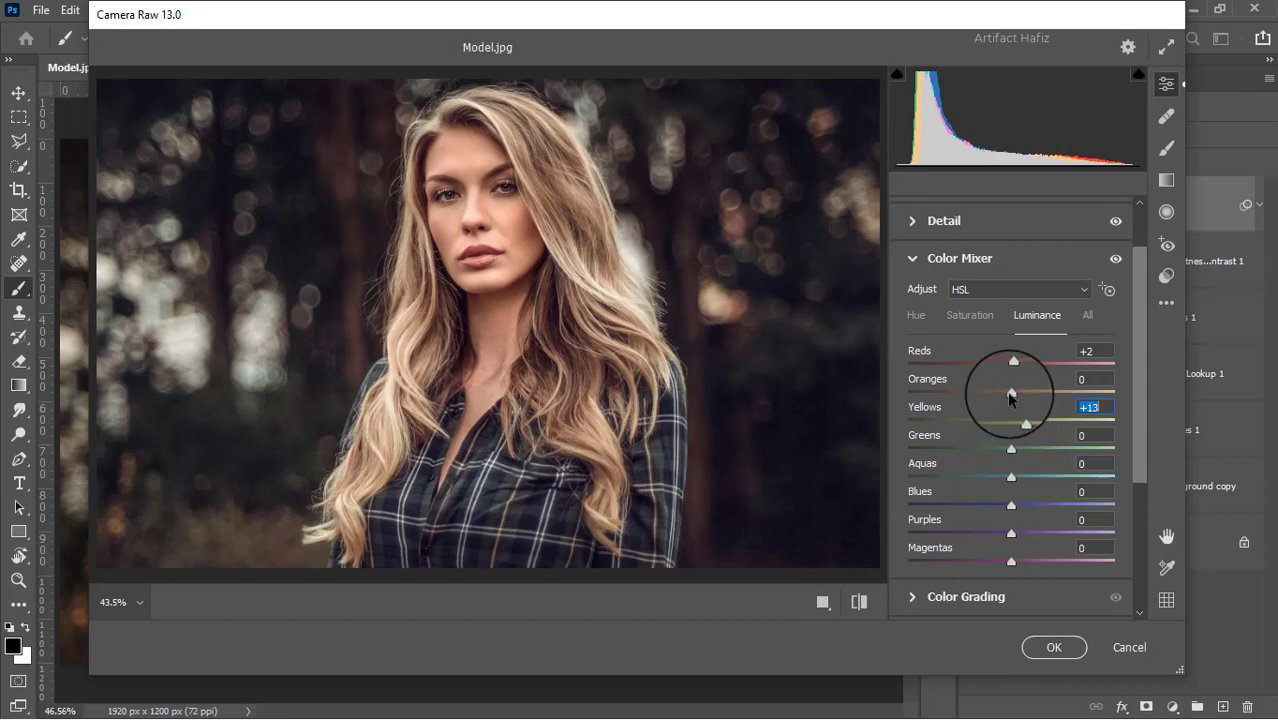
drag(1032, 397, 1007, 396)
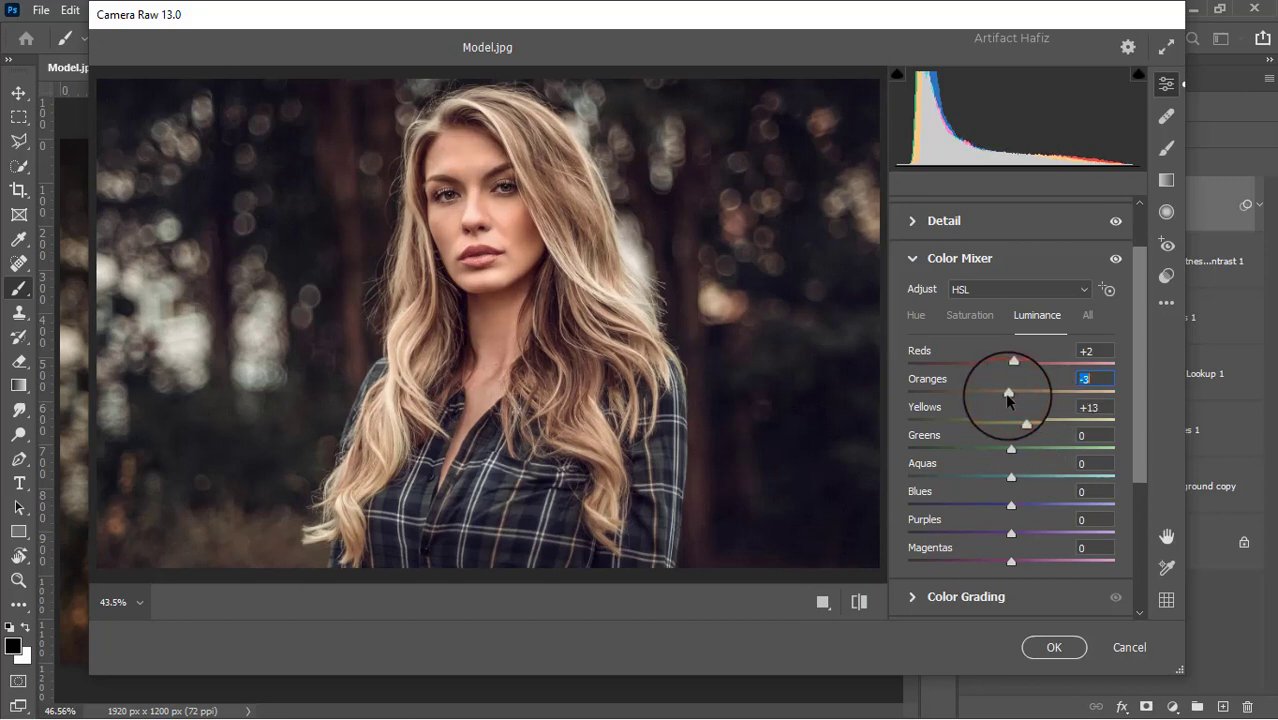
- Set the Color Mixer hue to Greens +16, Aquas -100 and Blues -100
click(916, 315)
drag(1011, 448, 903, 465)
click(1010, 477)
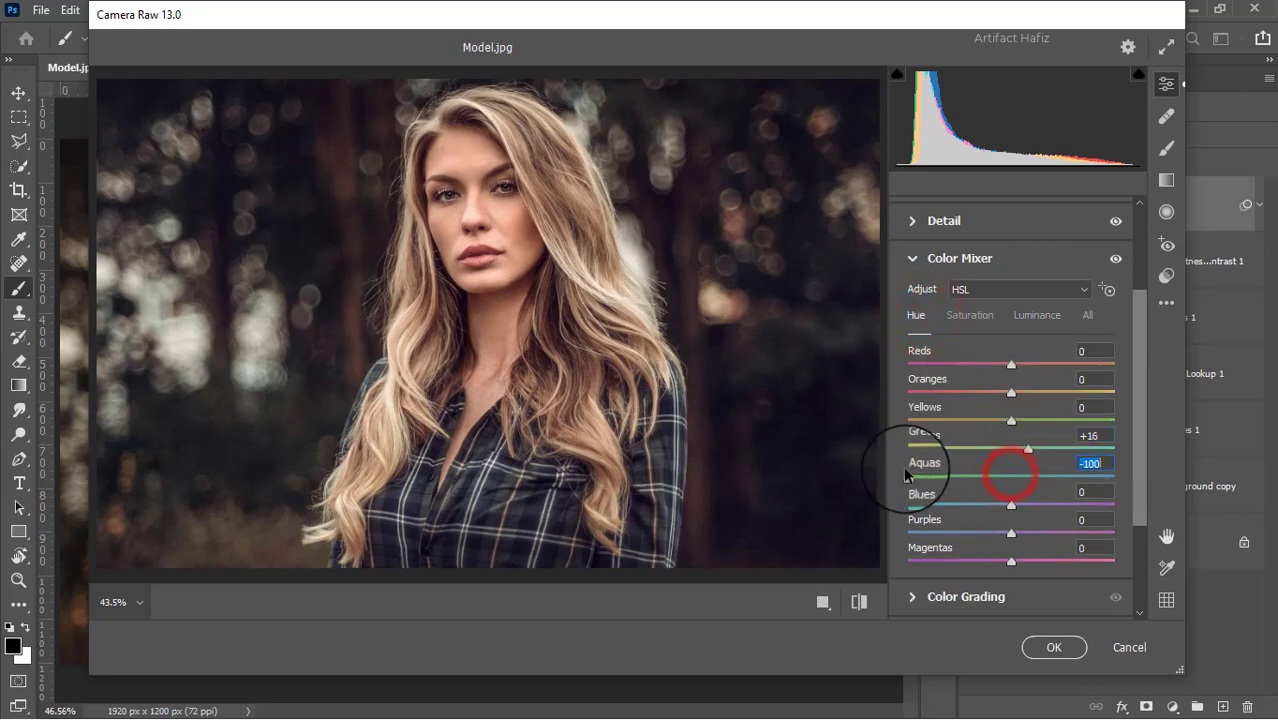
drag(1012, 510, 885, 513)
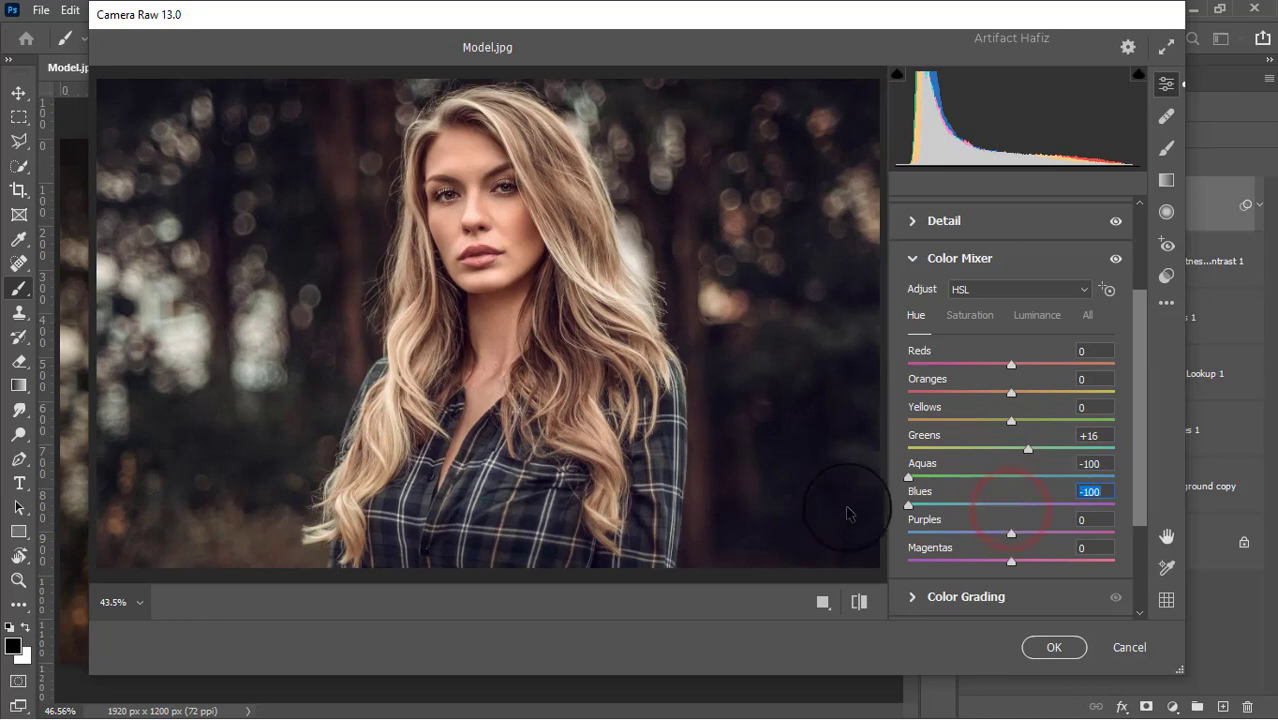
- Color-grade the shadows with a slight green tint and the highlights with hue 145 and saturation 9
scroll(989, 452, down, 1)
scroll(988, 452, down, 2)
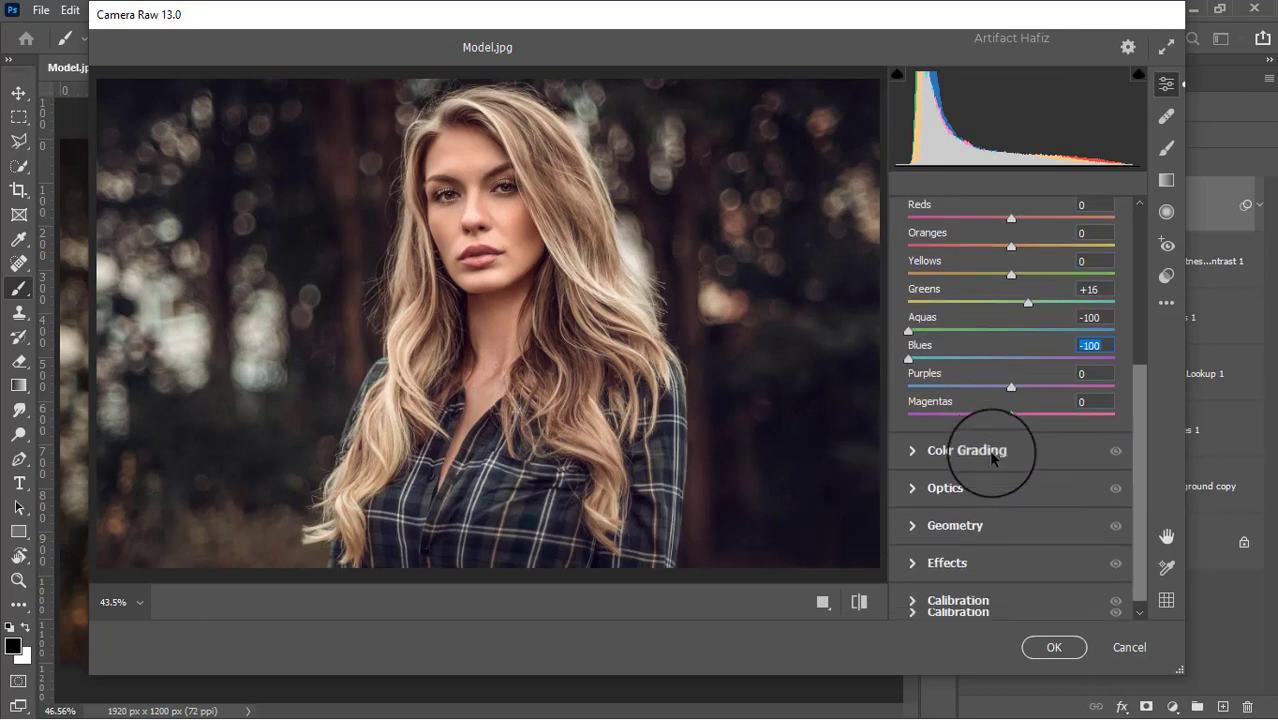
click(916, 447)
mouse_move(947, 498)
mouse_down()
mouse_move(891, 517)
mouse_move(904, 516)
mouse_move(915, 450)
mouse_move(905, 505)
mouse_move(898, 454)
mouse_move(895, 477)
mouse_move(948, 492)
mouse_up()
drag(1070, 493, 990, 442)
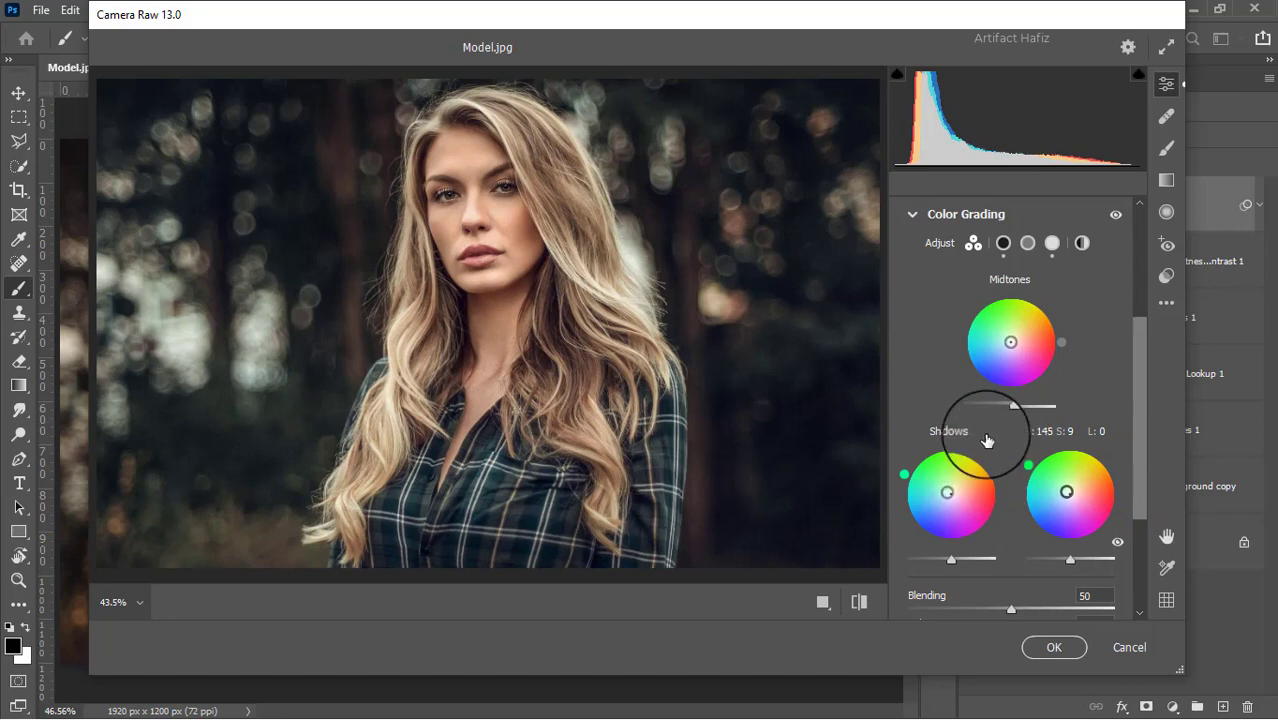
- Set the Calibration saturation to Red Primary -5, Green Primary +4 and Blue Primary +5, and apply the Camera Raw filter
scroll(1014, 468, down, 1)
scroll(1016, 466, down, 3)
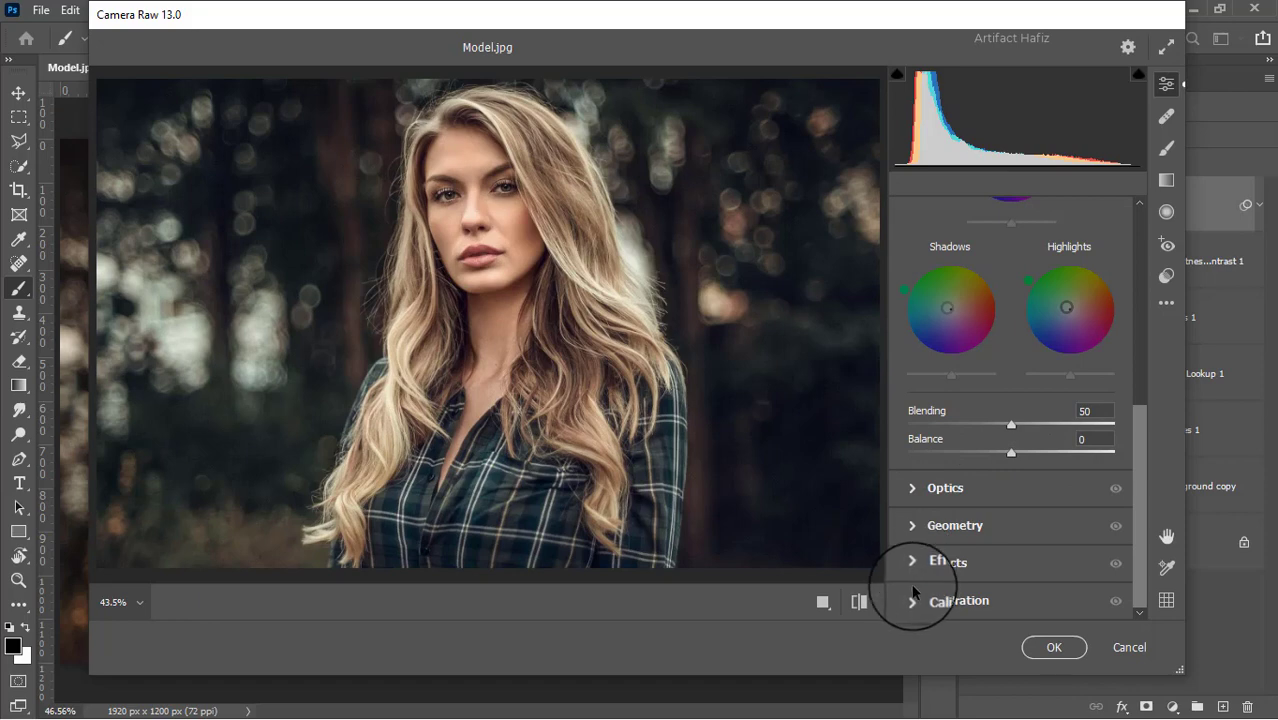
click(913, 600)
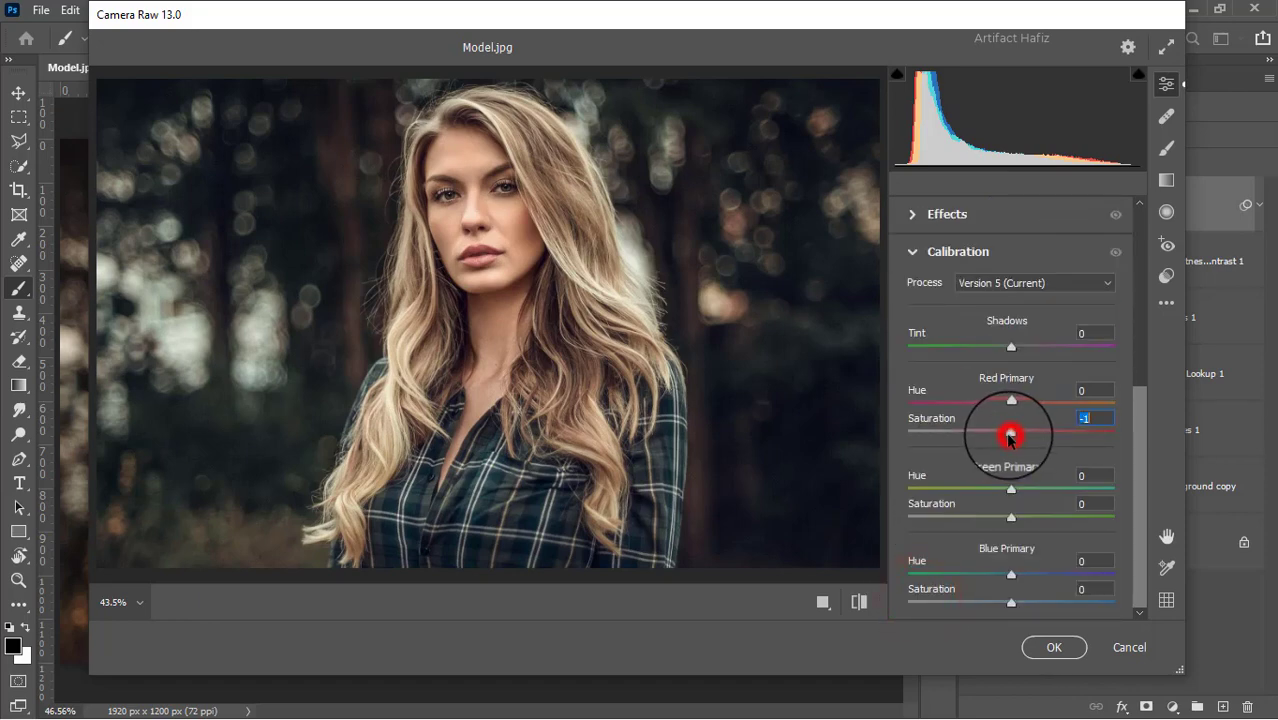
drag(1010, 437, 1006, 432)
drag(1011, 517, 1015, 520)
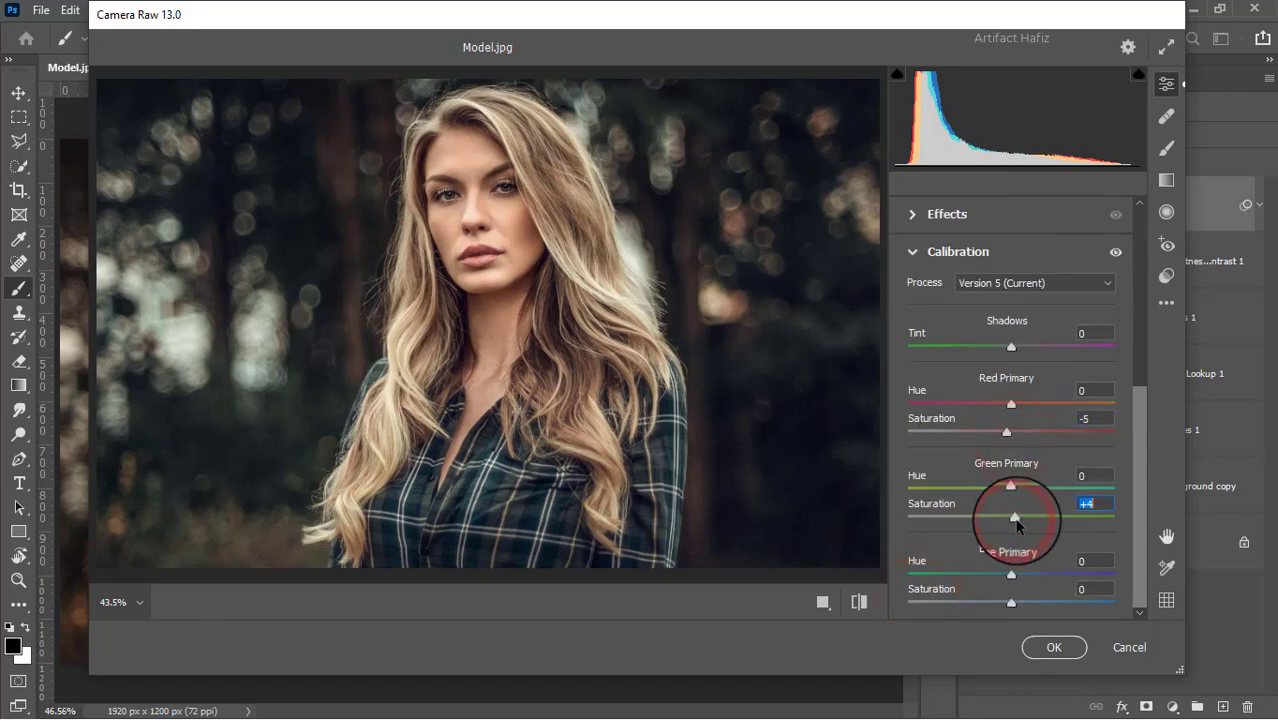
drag(1011, 602, 1015, 605)
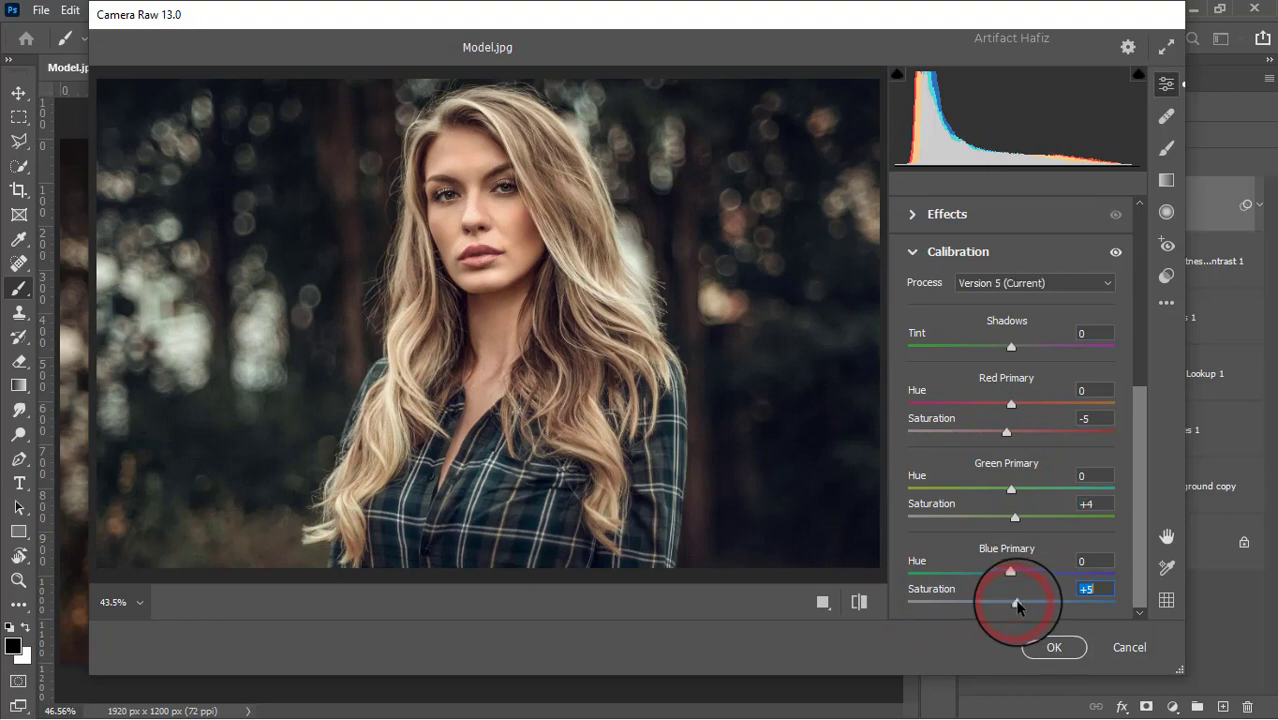
click(1054, 647)
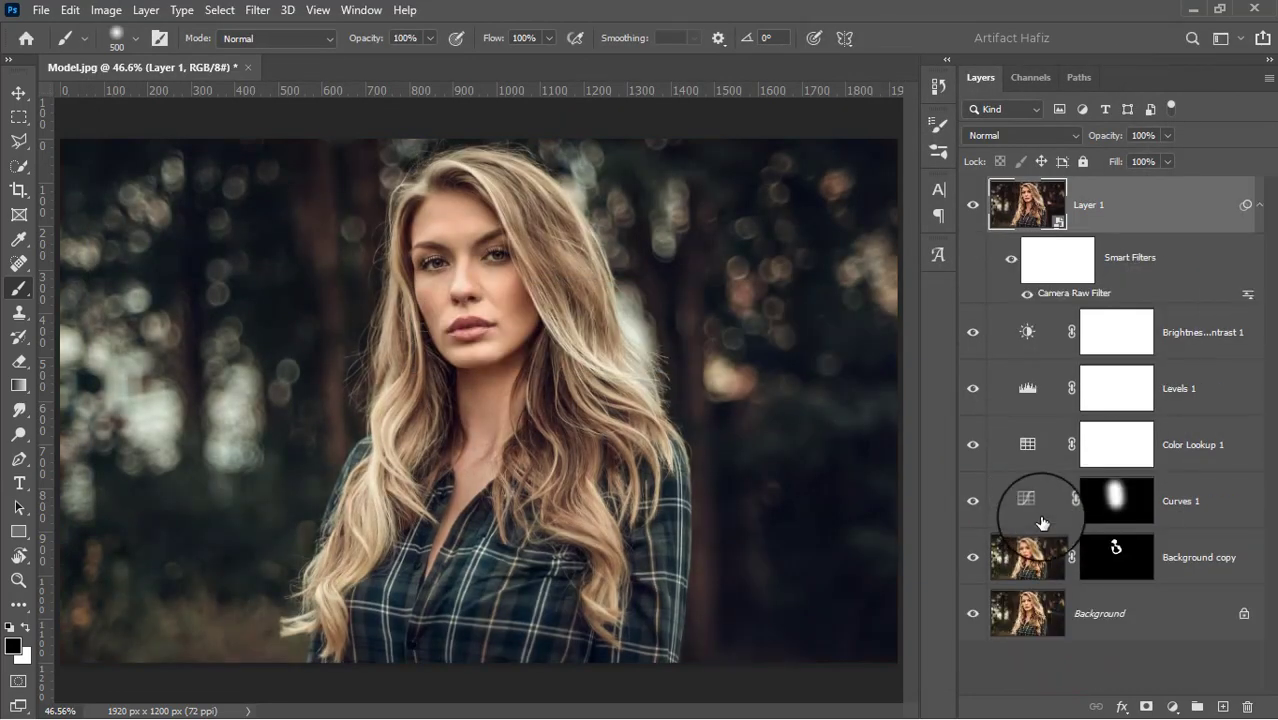
- Compare the original Background layer alone with the fully graded portrait by toggling the visibility of all other layers
alt+click(975, 614)
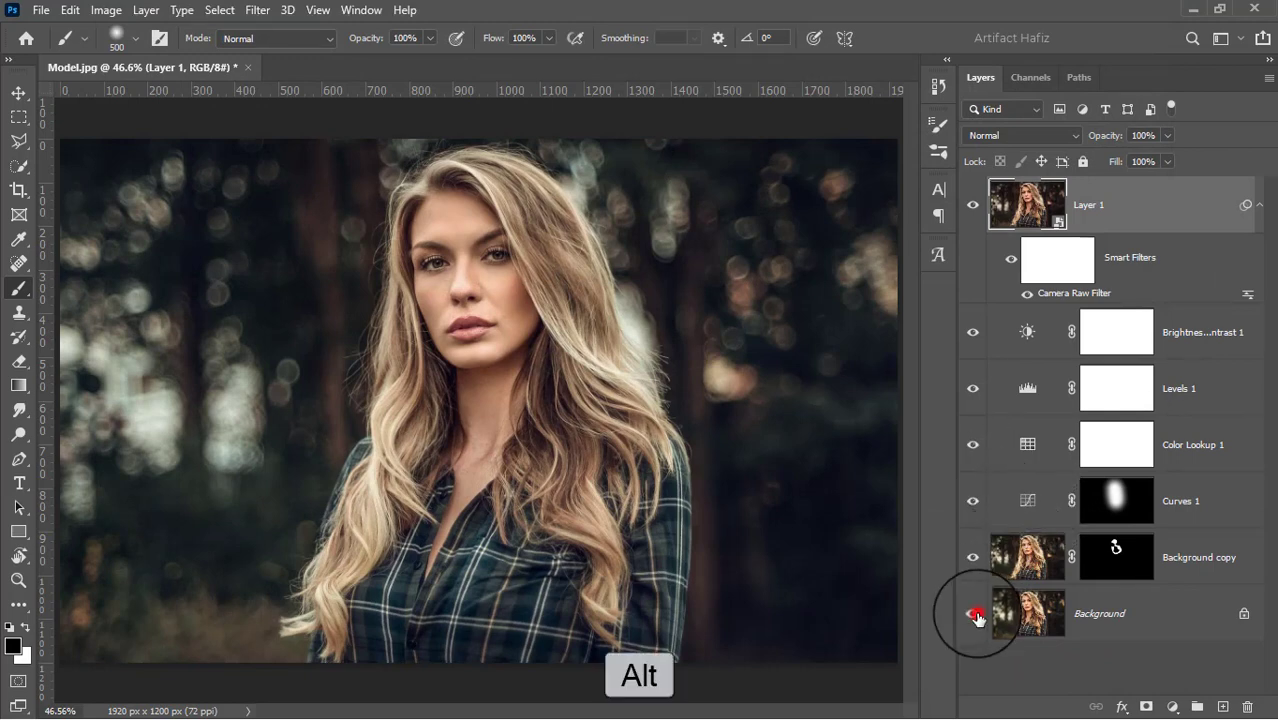
alt+click(975, 614)
alt+click(975, 614)
alt+click(975, 614)
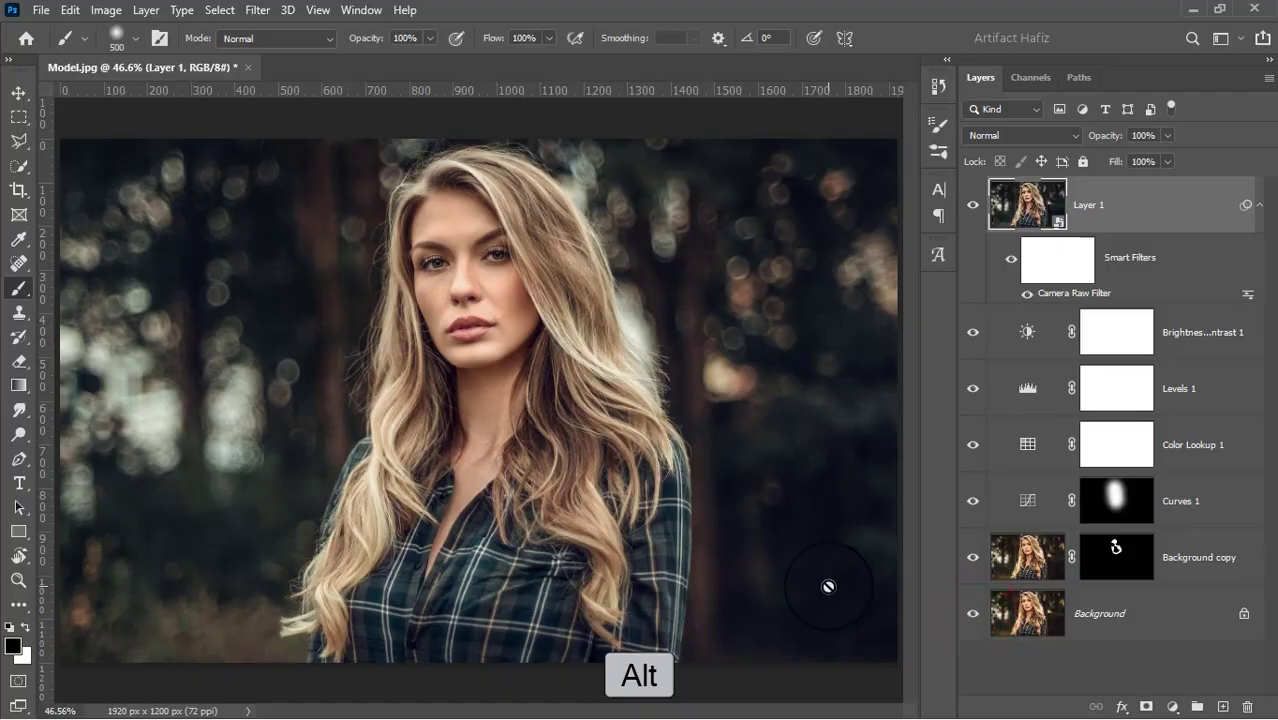